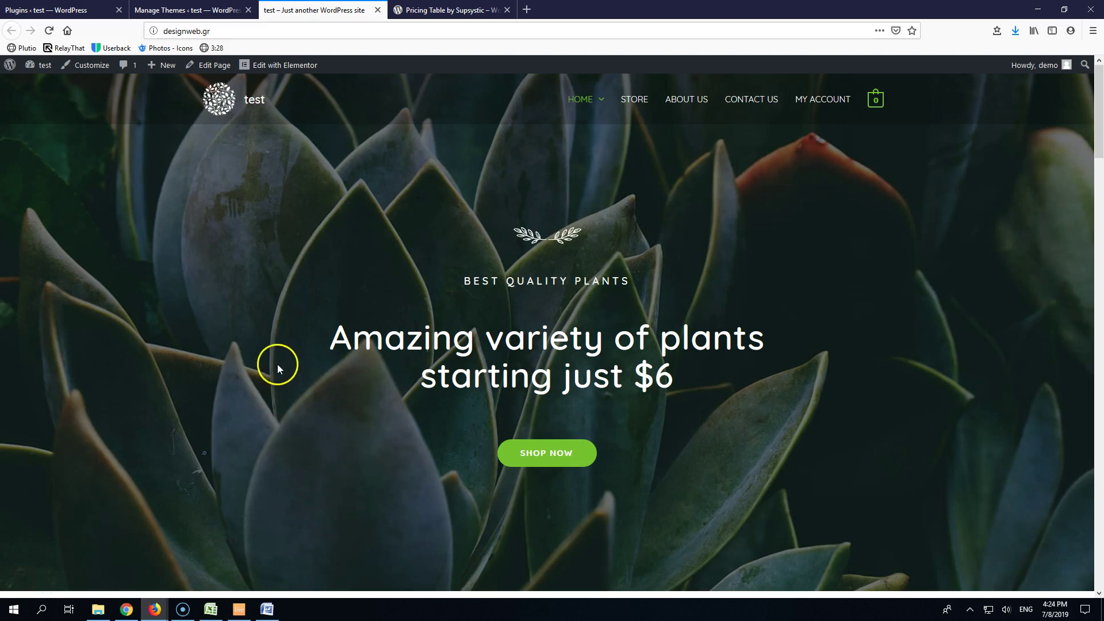
Look over the test site's home page, from the hero banner to the Featured Plants and Testimonials sections.
scroll(277, 369, "down", 10)
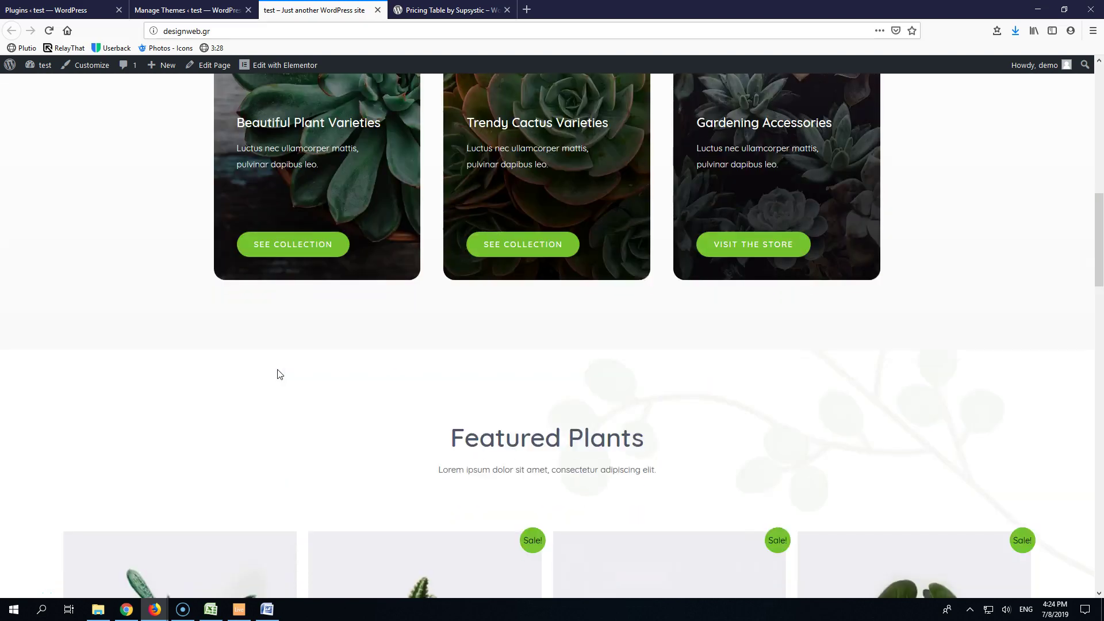
scroll(277, 374, "down", 7)
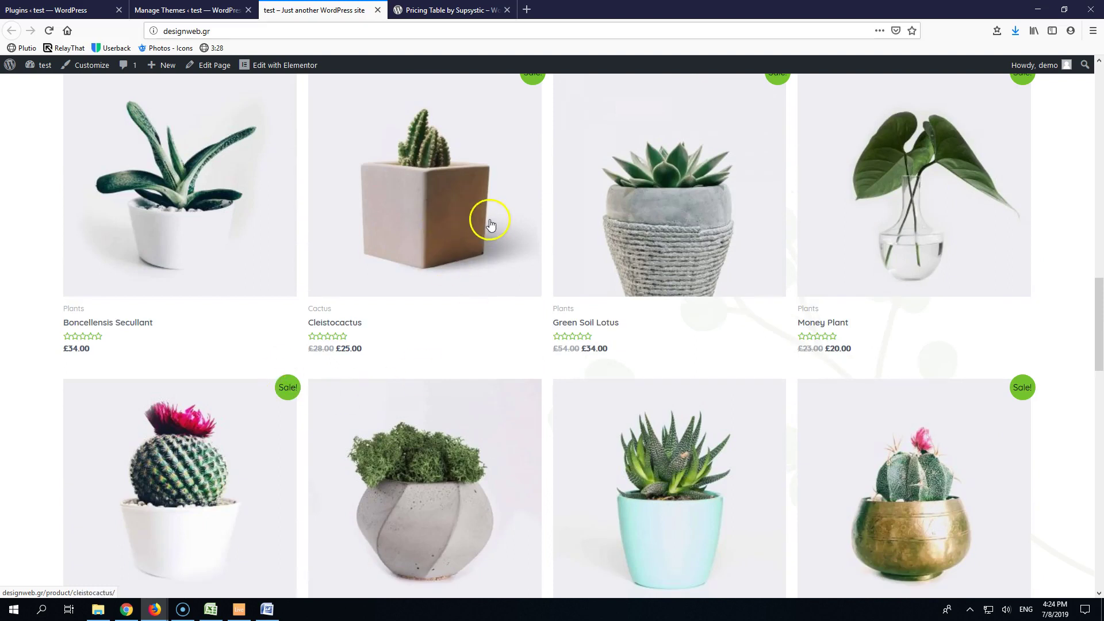
scroll(502, 287, "down", 5)
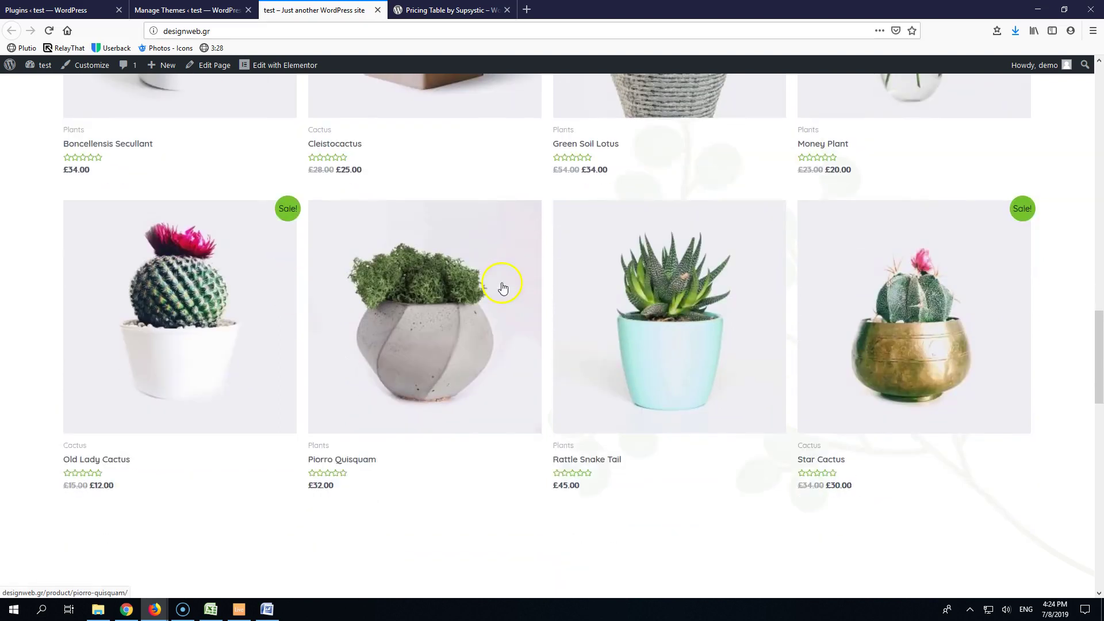
scroll(502, 288, "down", 2)
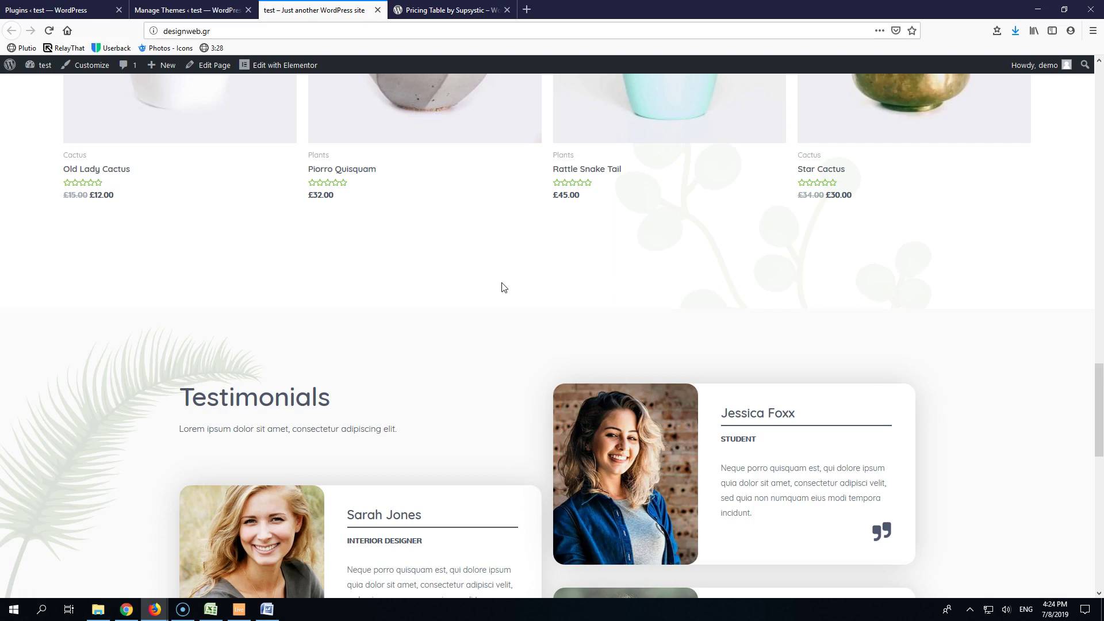
scroll(502, 287, "up", 6)
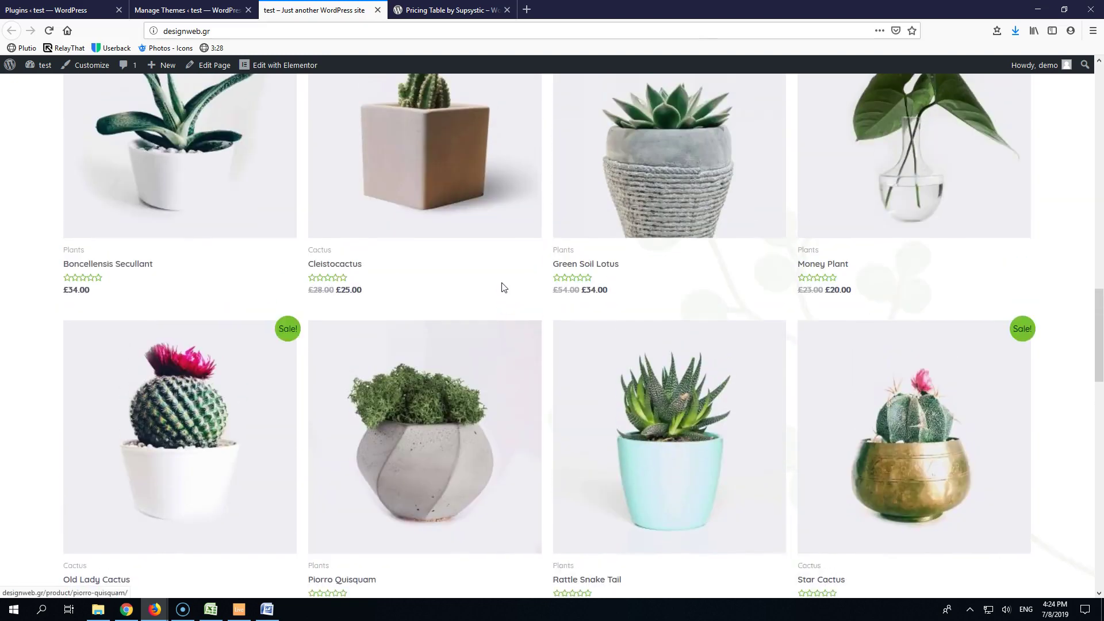
scroll(502, 288, "up", 3)
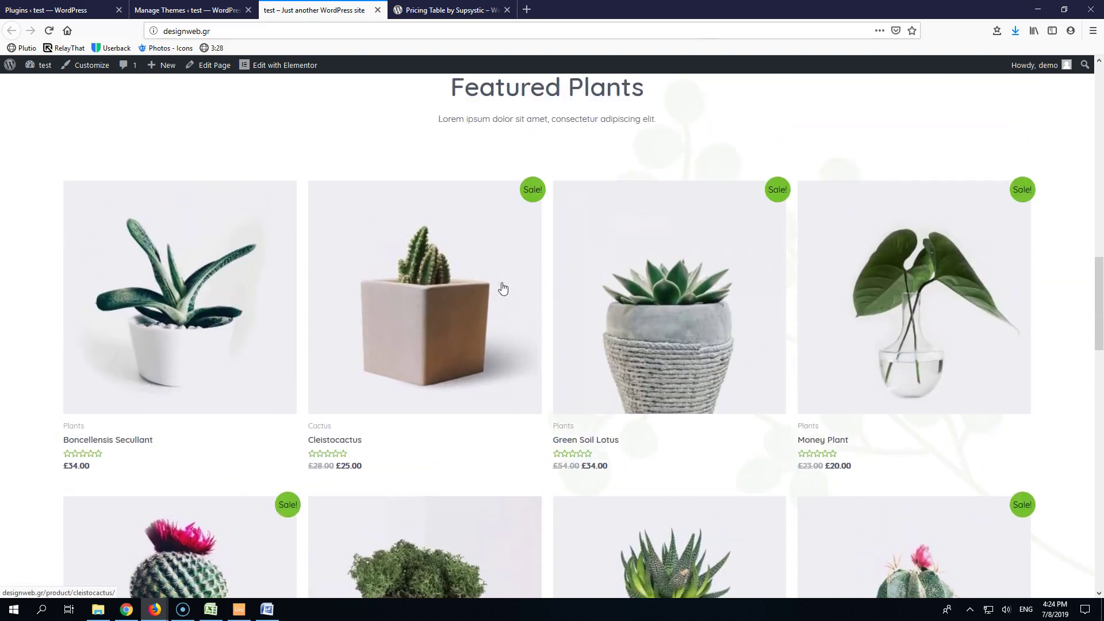
scroll(502, 289, "up", 2)
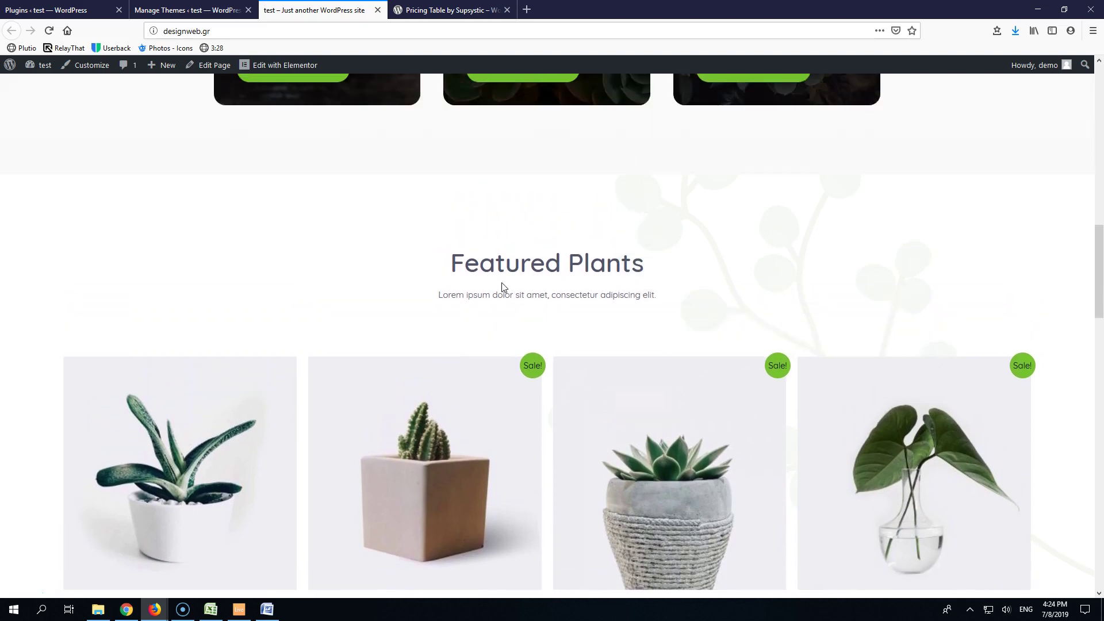
scroll(503, 287, "down", 2)
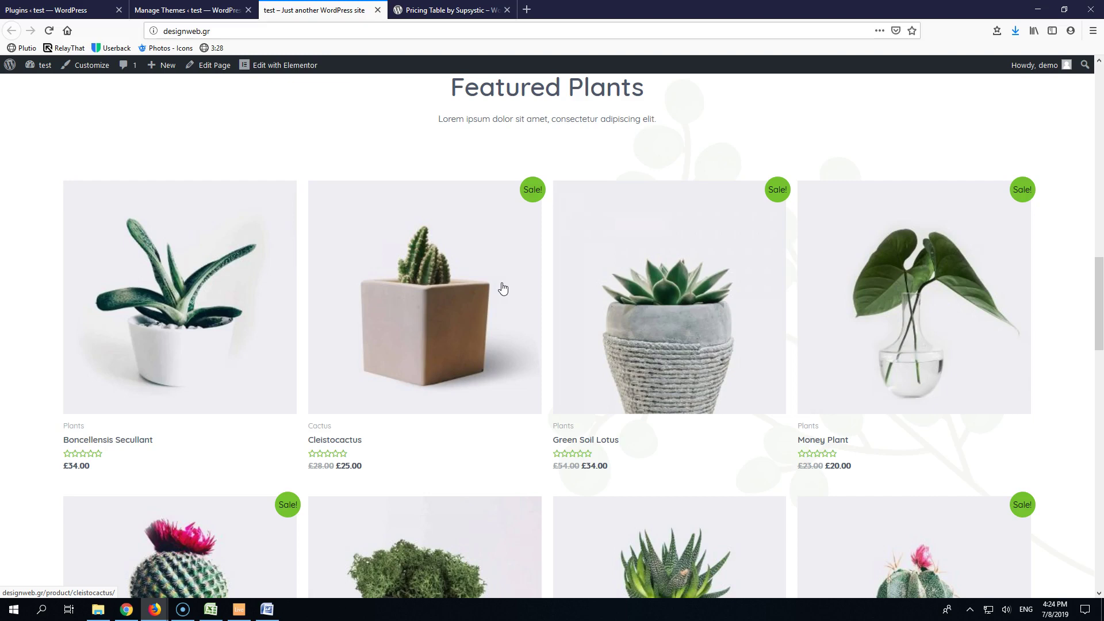
left_click(466, 291)
left_click(449, 292)
Copy the plugin name "Pricing Table by Supsystic" from its WordPress.org plugin page.
left_click(414, 10)
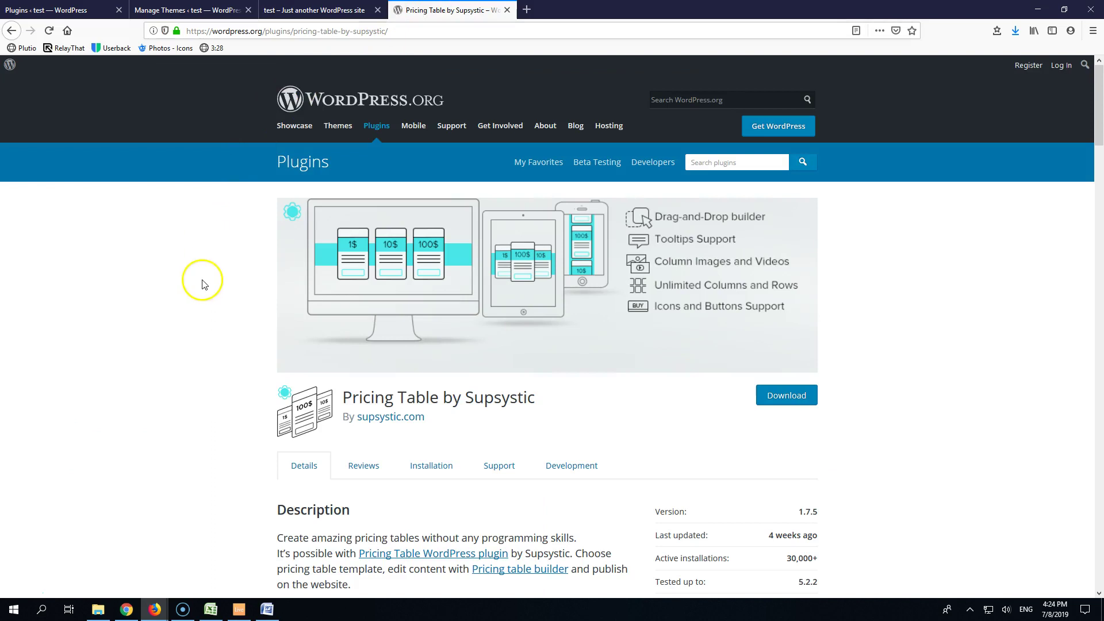
scroll(195, 278, "down", 3)
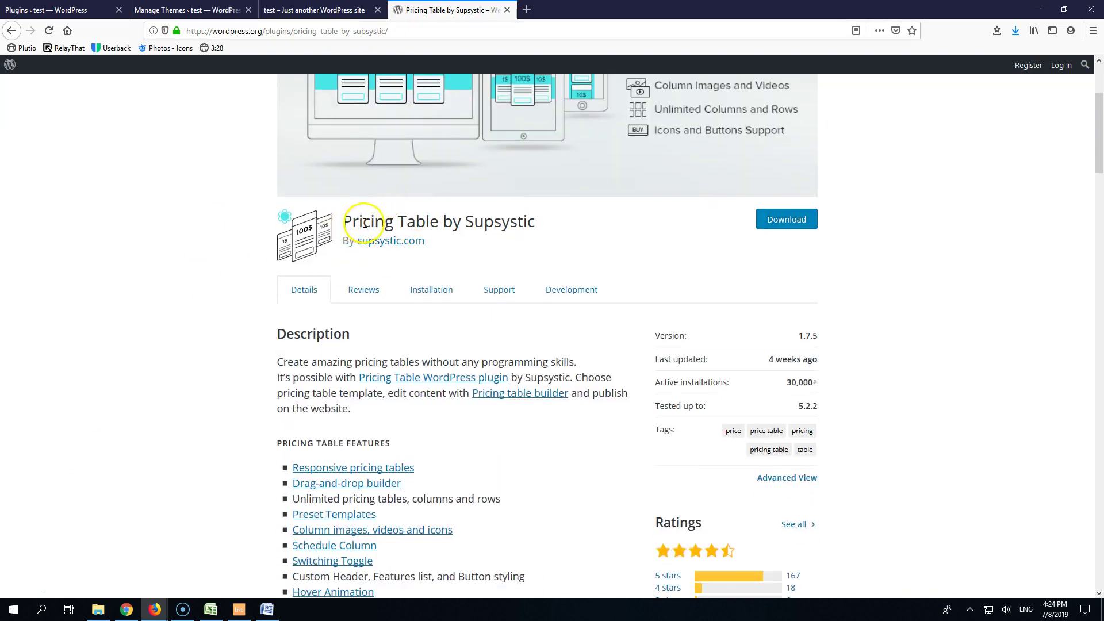
scroll(432, 223, "up", 3)
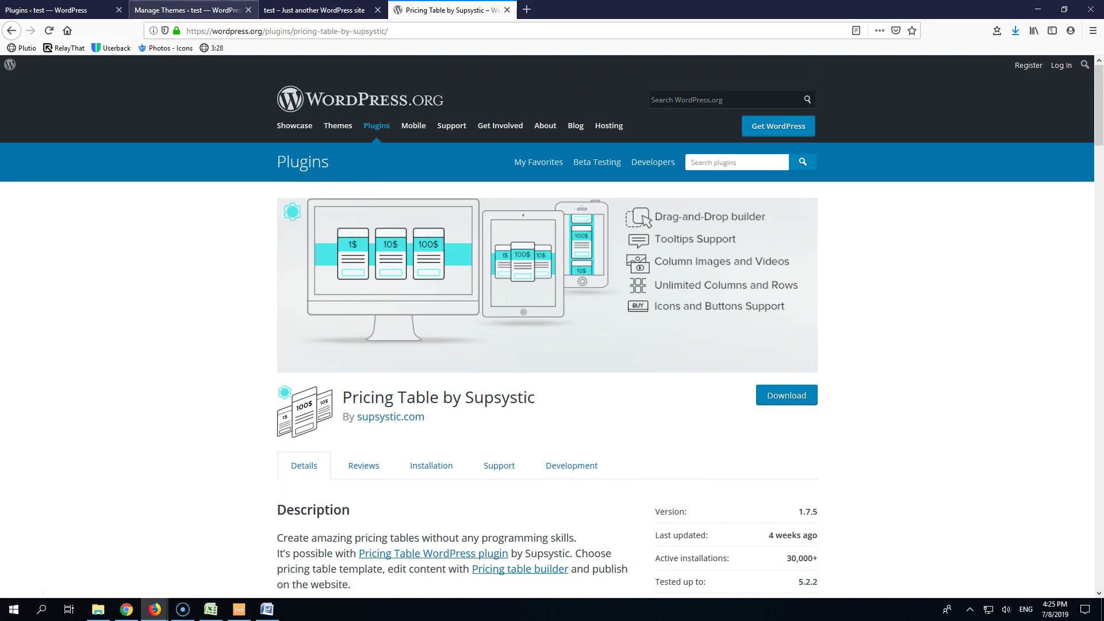
left_click_drag(341, 398, 534, 405)
key("ctrl+c")
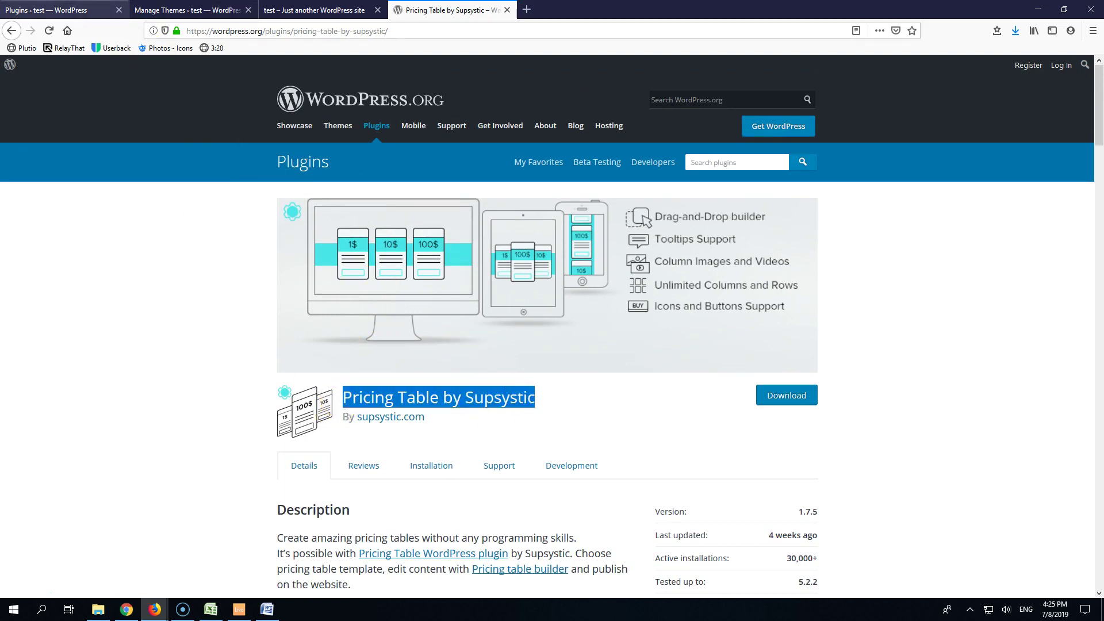
Return to the test site's home page and review it from the hero banner down to the plant products.
left_click(55, 10)
left_click(186, 10)
left_click(314, 10)
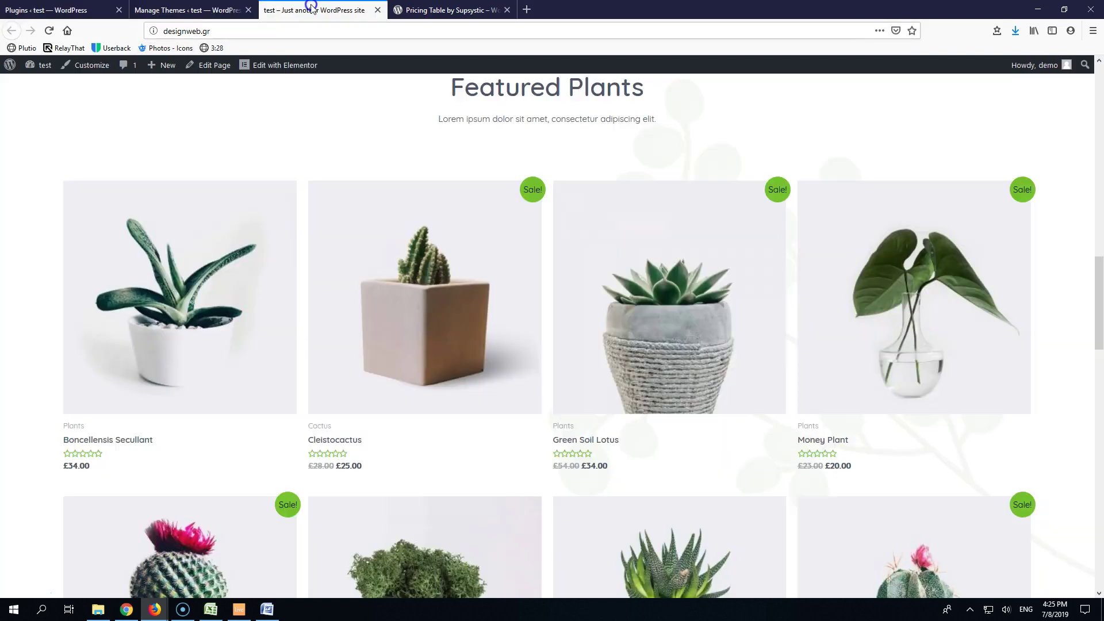
scroll(468, 401, "up", 15)
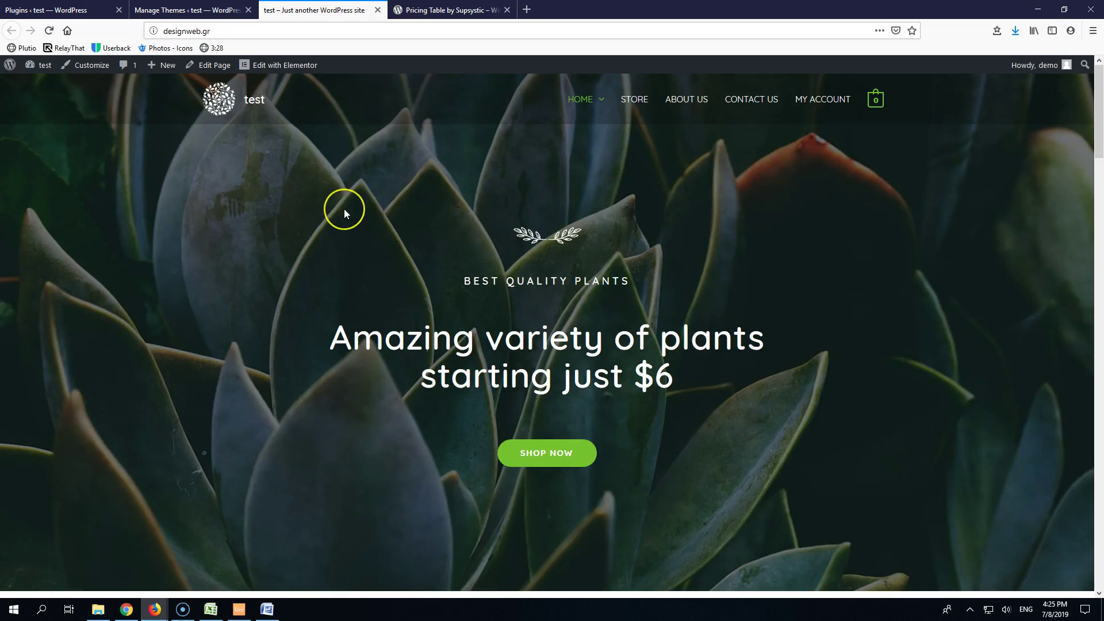
scroll(345, 213, "down", 15)
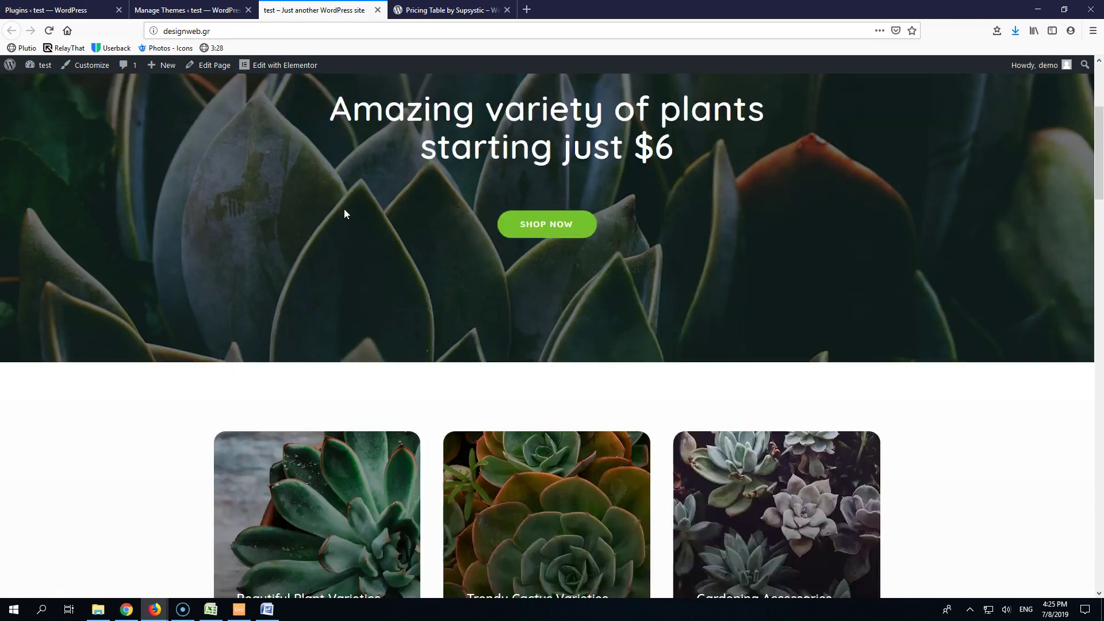
scroll(346, 213, "down", 4)
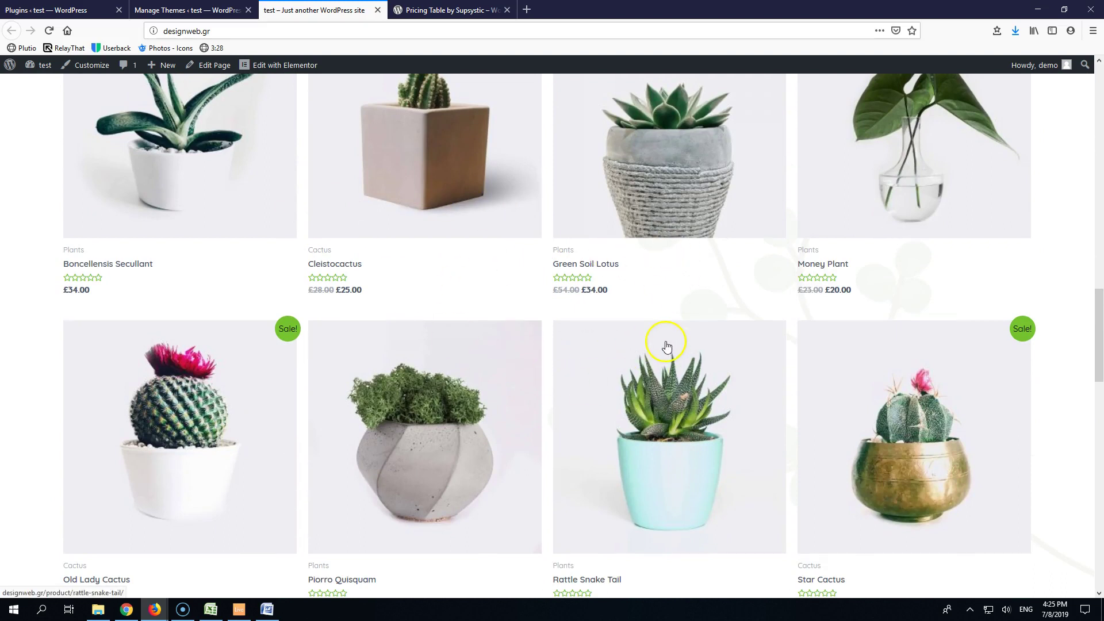
Search for "Pricing Table by Supsystic" among the new plugins available in the WordPress admin.
left_click(64, 10)
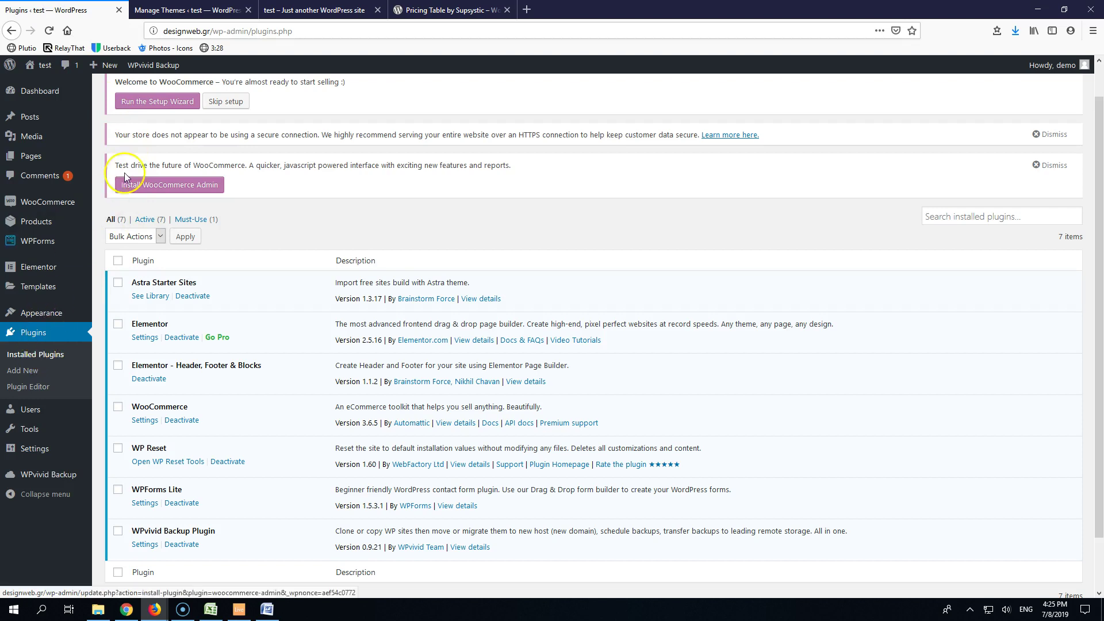
scroll(131, 215, "up", 1)
left_click(177, 95)
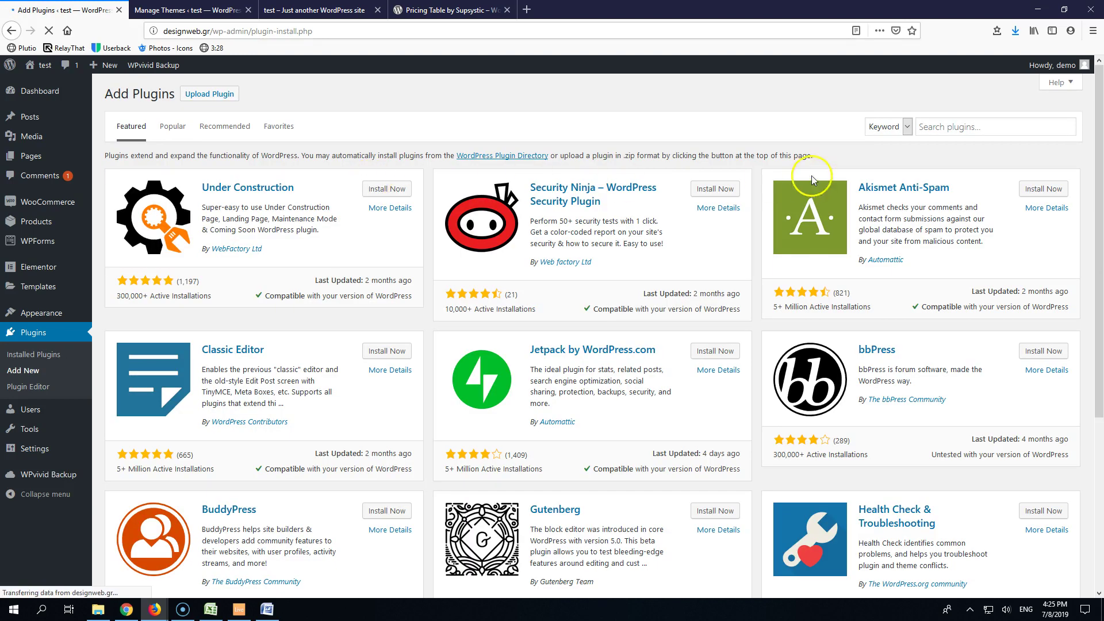
left_click(966, 137)
key("ctrl+v")
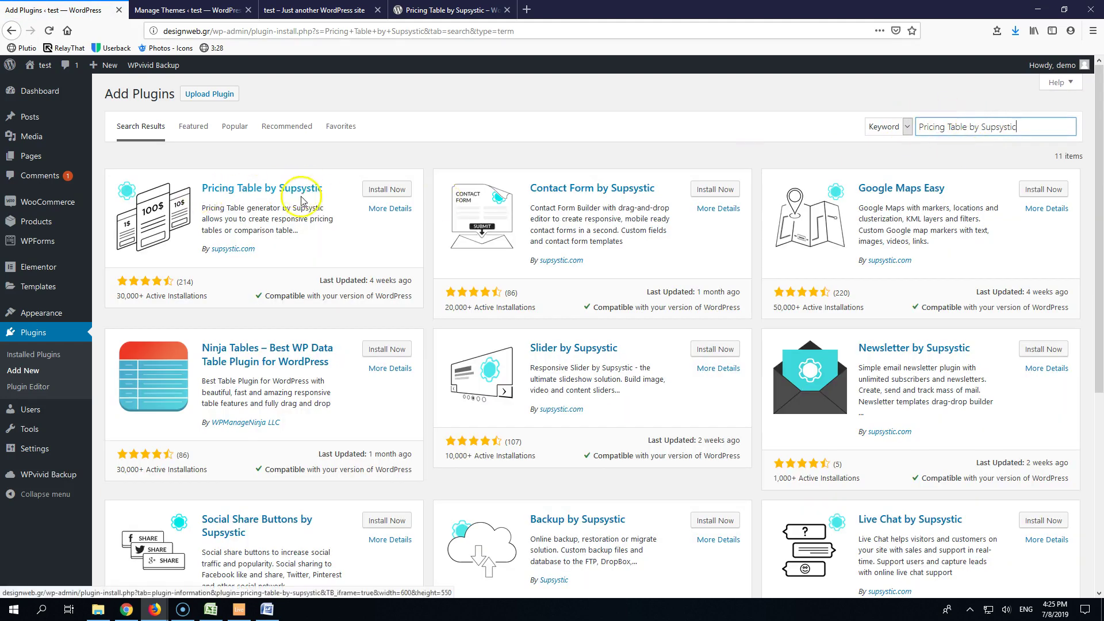
Install and activate the Pricing Table by Supsystic plugin.
left_click(385, 193)
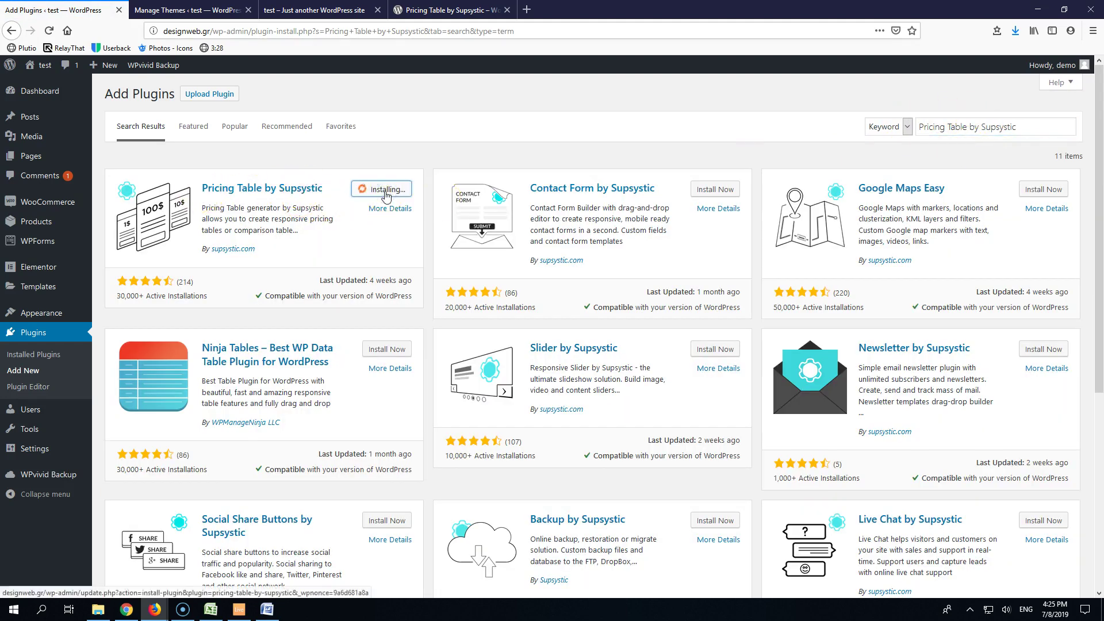
left_click(375, 197)
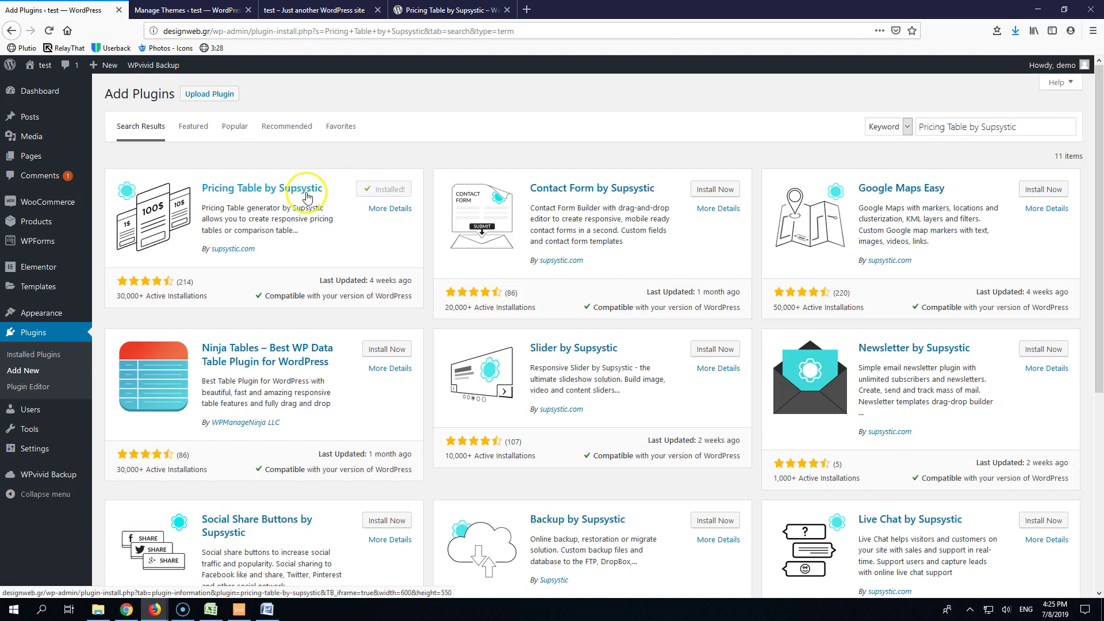
left_click(395, 195)
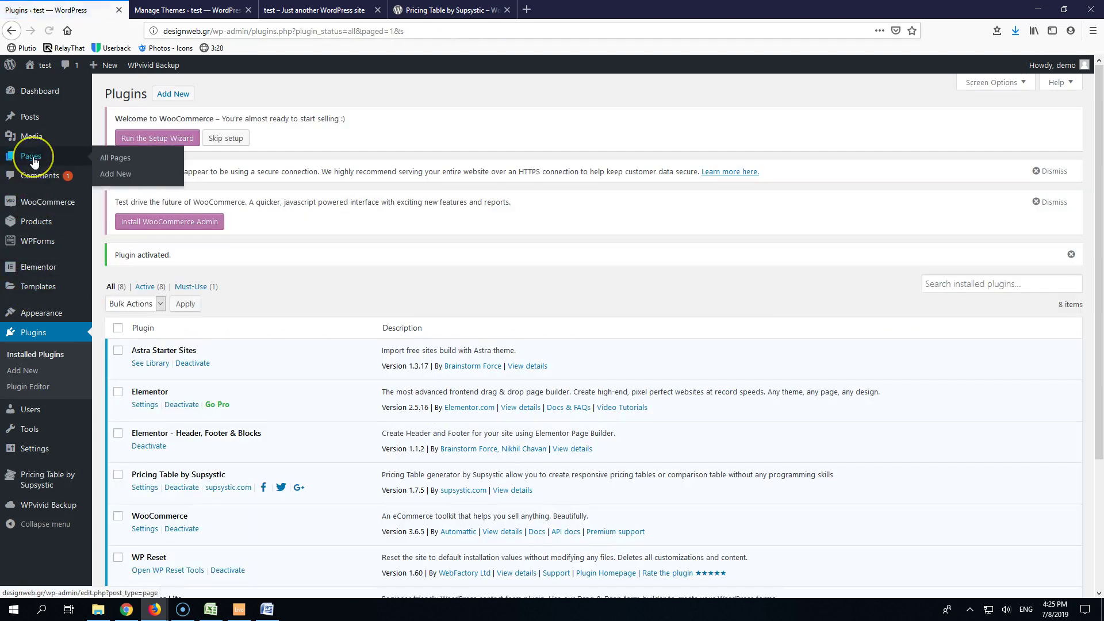
Open the list of all pages in a separate tab and start a new Pricing Table by Supsystic table.
middle_click(116, 158)
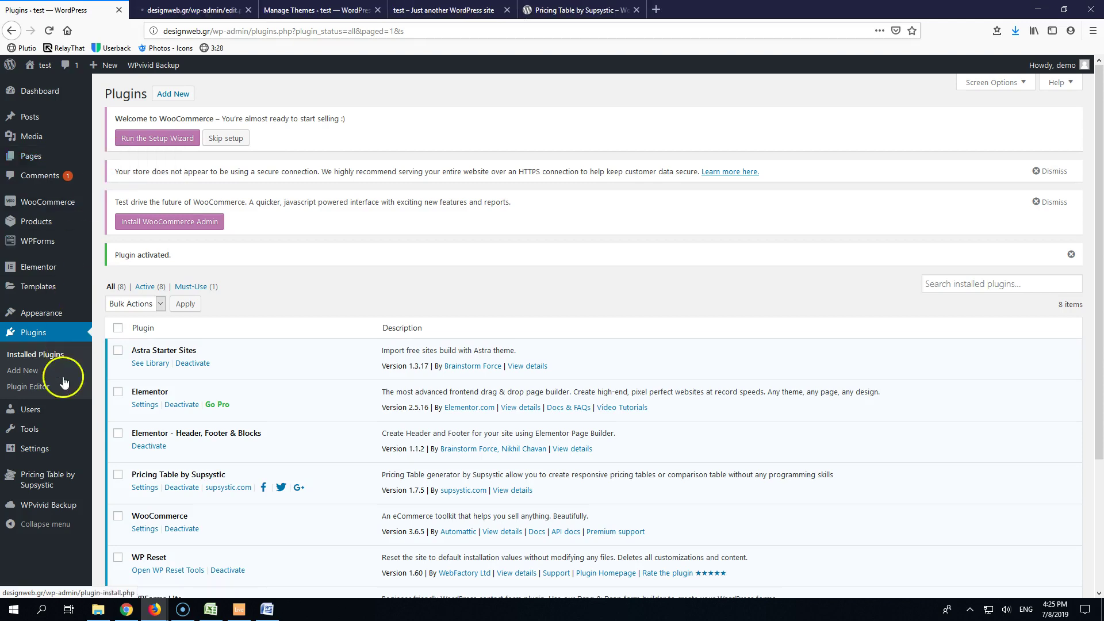
left_click(41, 480)
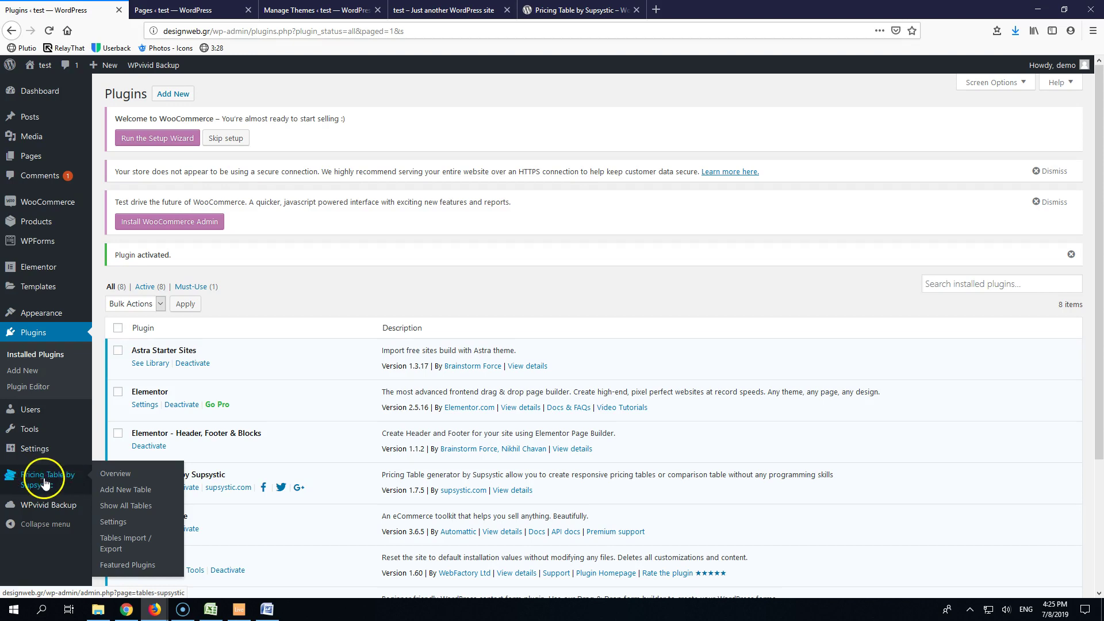
left_click(128, 492)
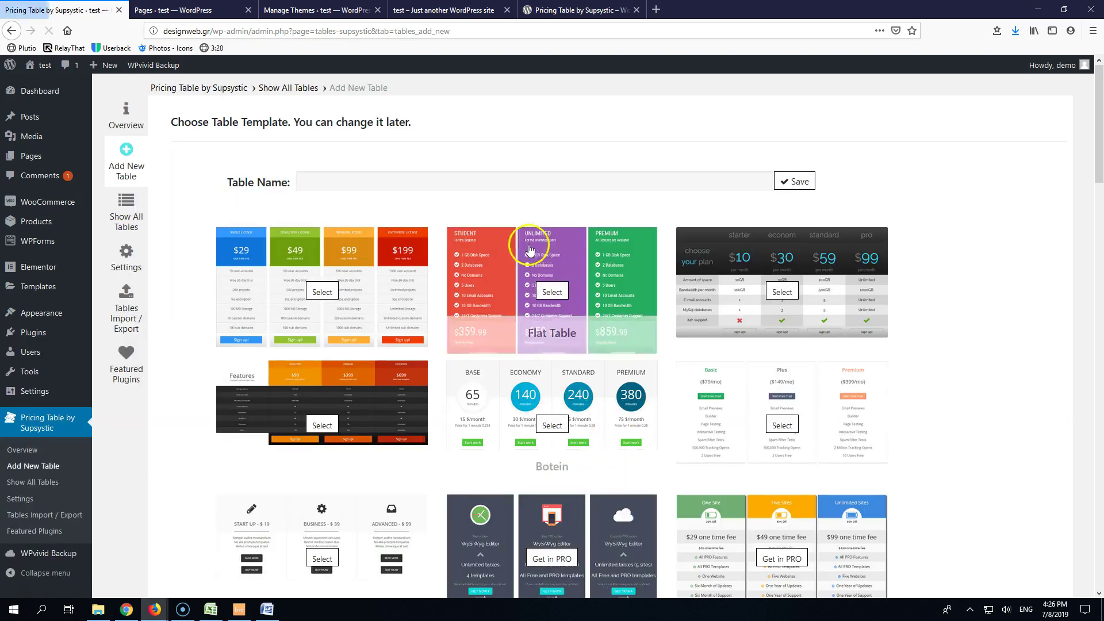
Browse the table templates and select the Rainbow template for the new pricing table.
scroll(999, 388, "down", 5)
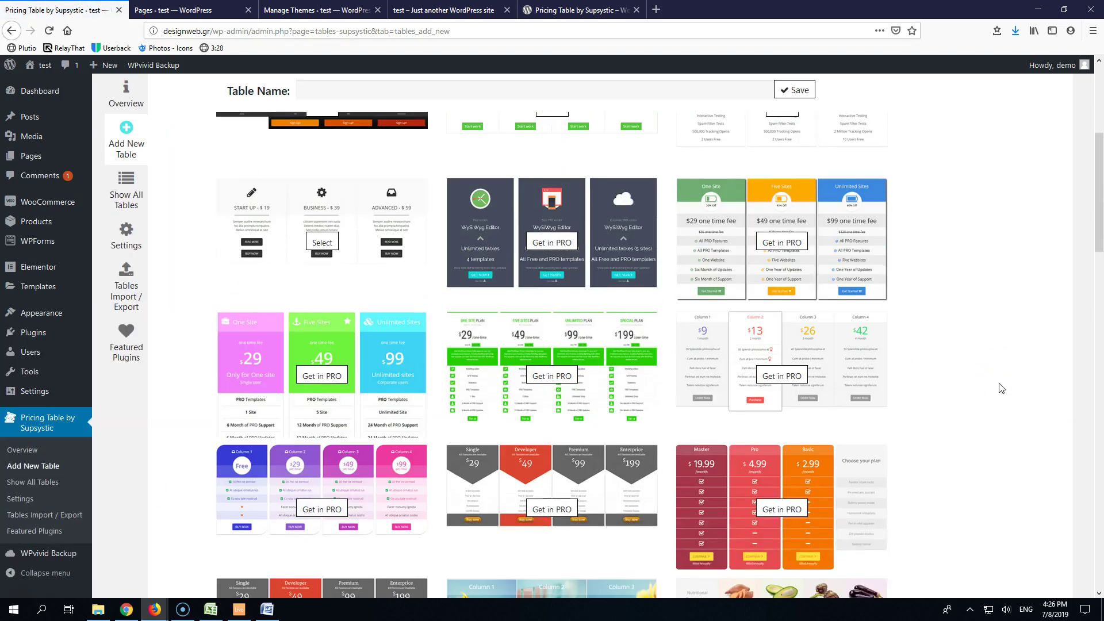
scroll(1000, 388, "down", 4)
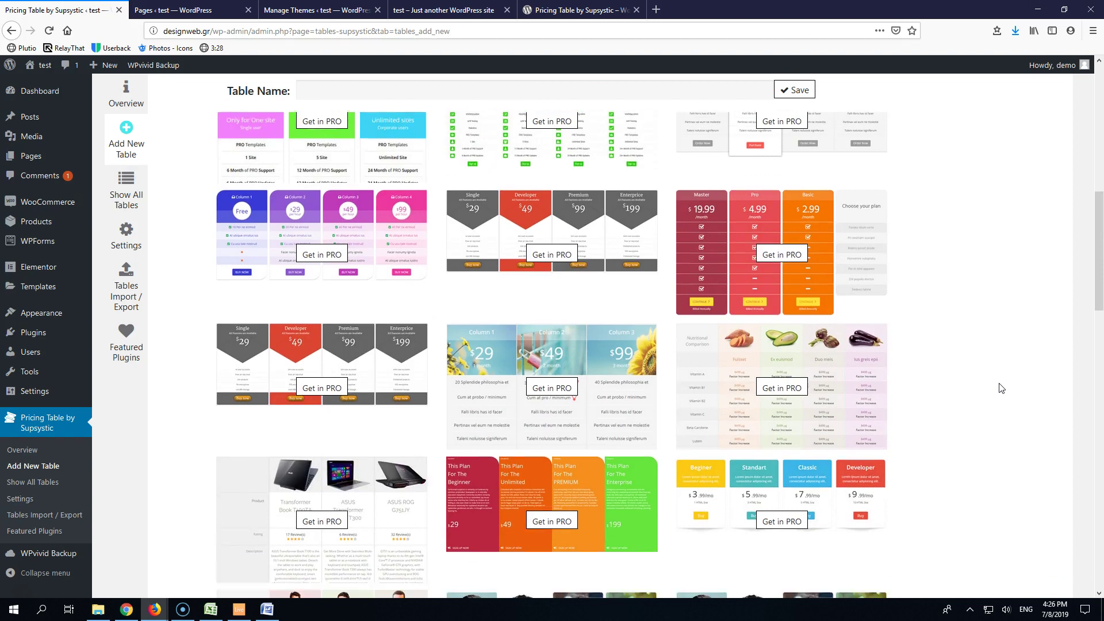
scroll(1000, 388, "down", 4)
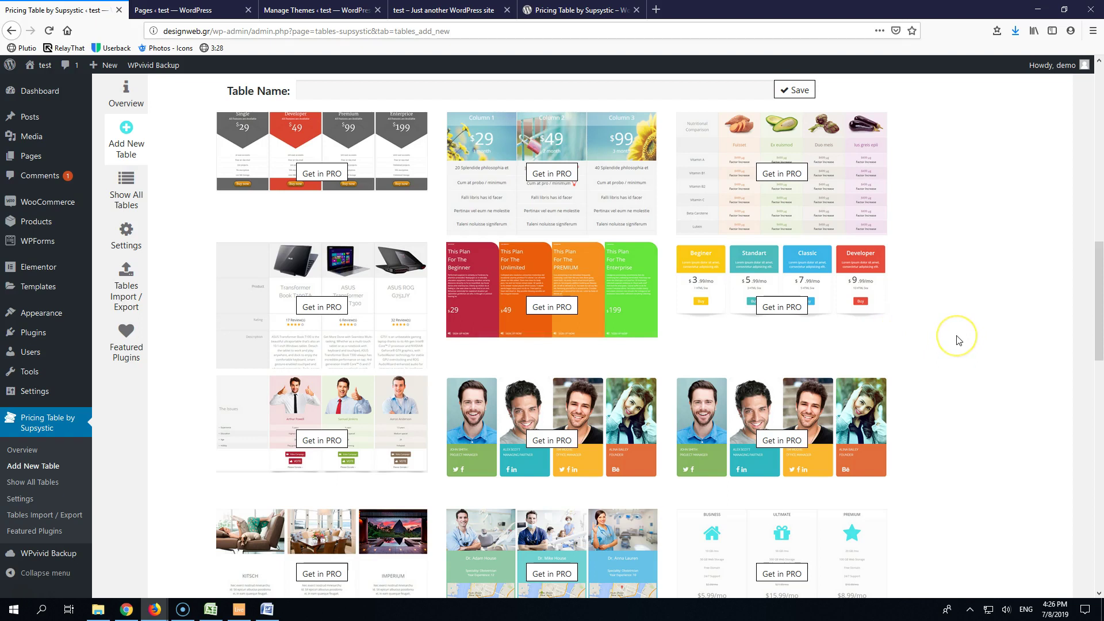
scroll(957, 340, "down", 4)
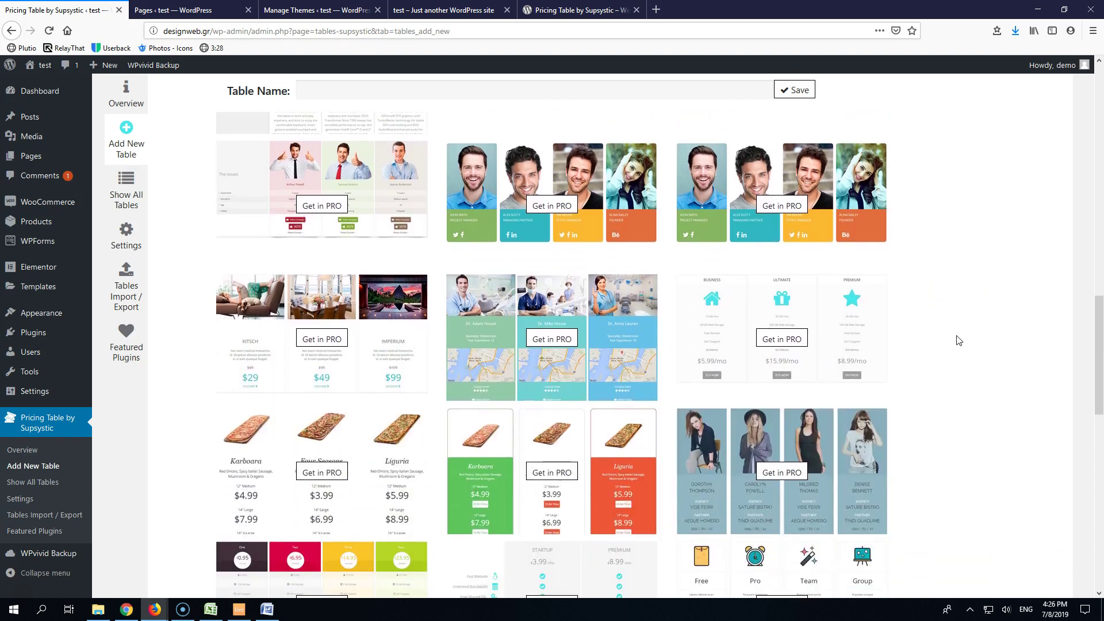
scroll(957, 340, "down", 5)
scroll(957, 340, "up", 12)
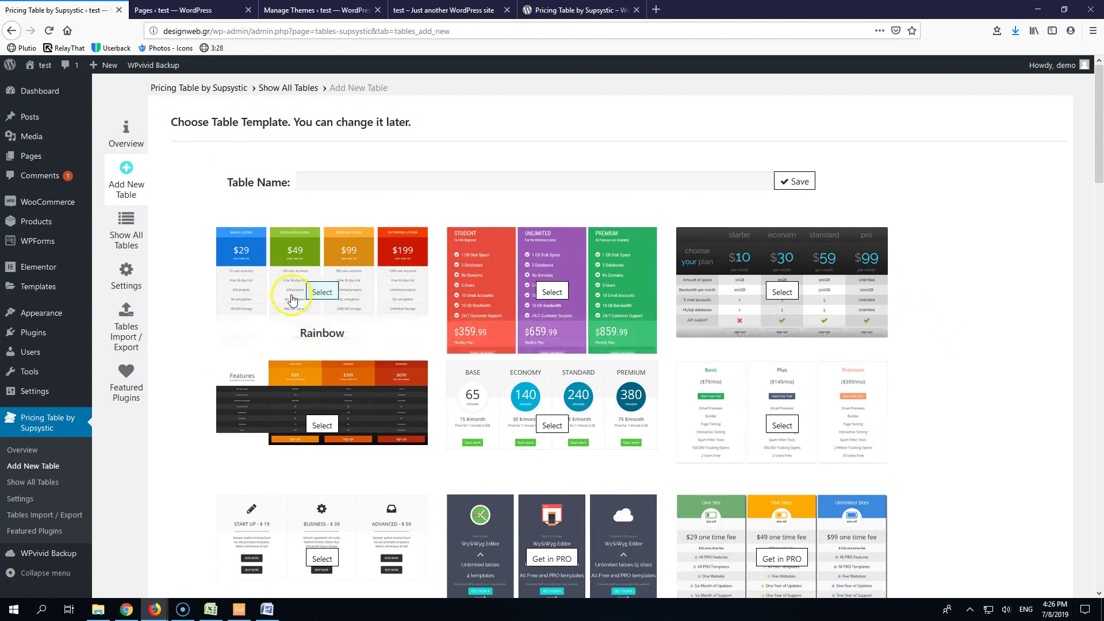
left_click(324, 293)
left_click(325, 297)
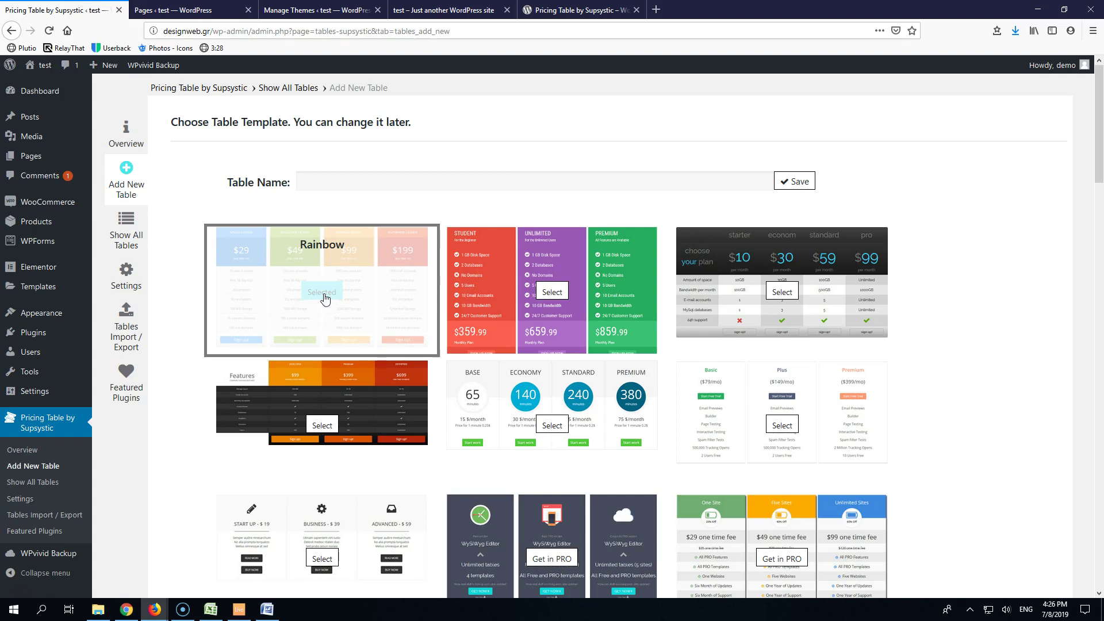
Name the new pricing table "Table1" and save it to open its editor.
left_click(356, 179)
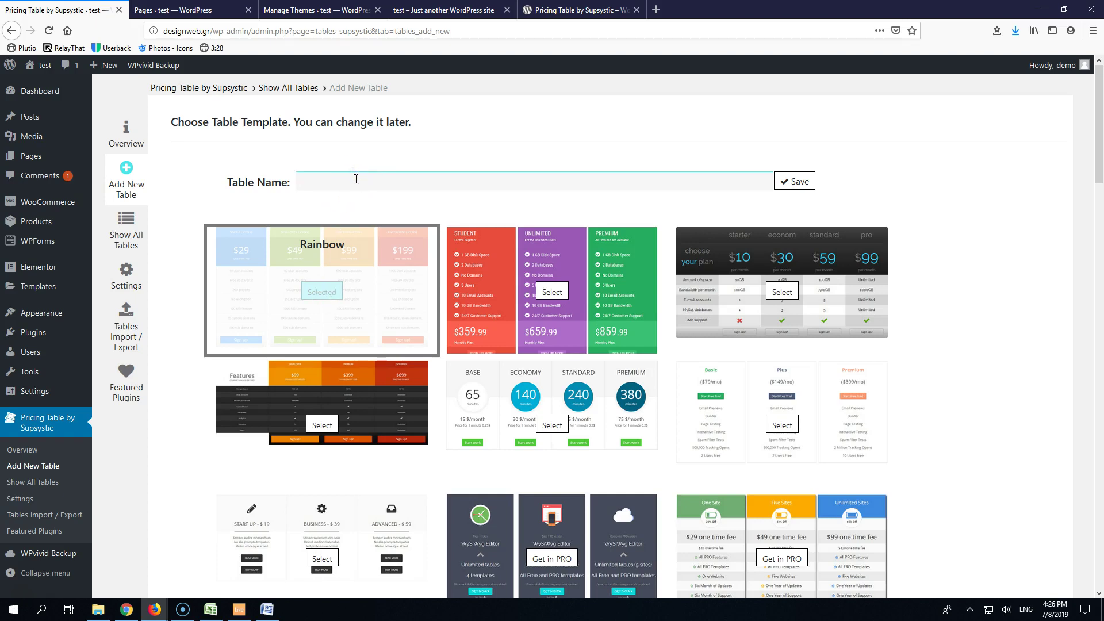
type("Table")
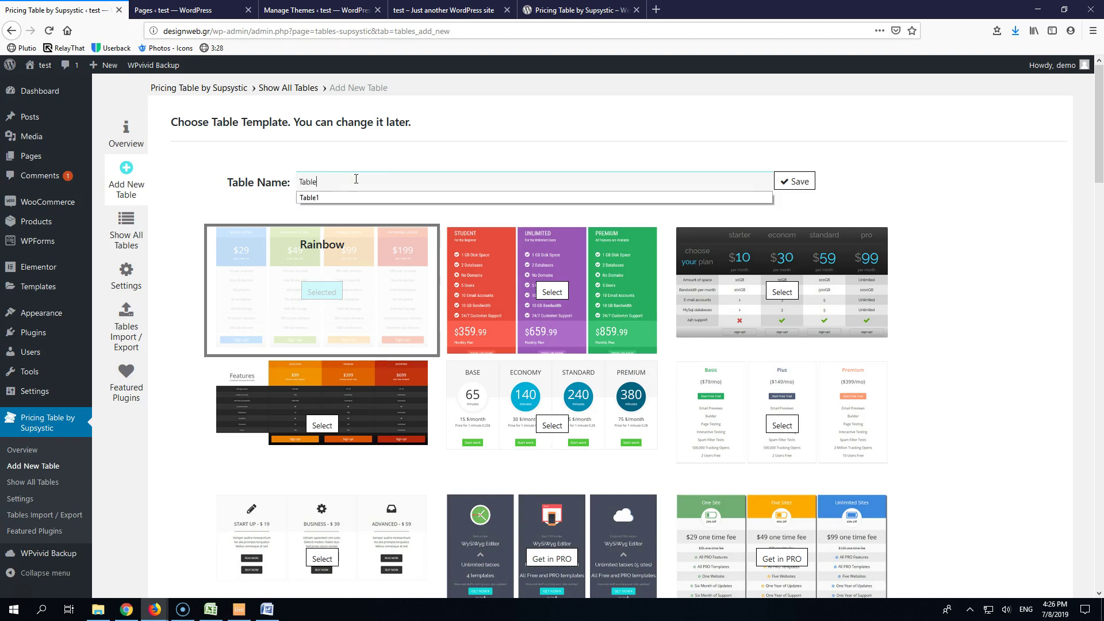
type("1")
left_click(801, 182)
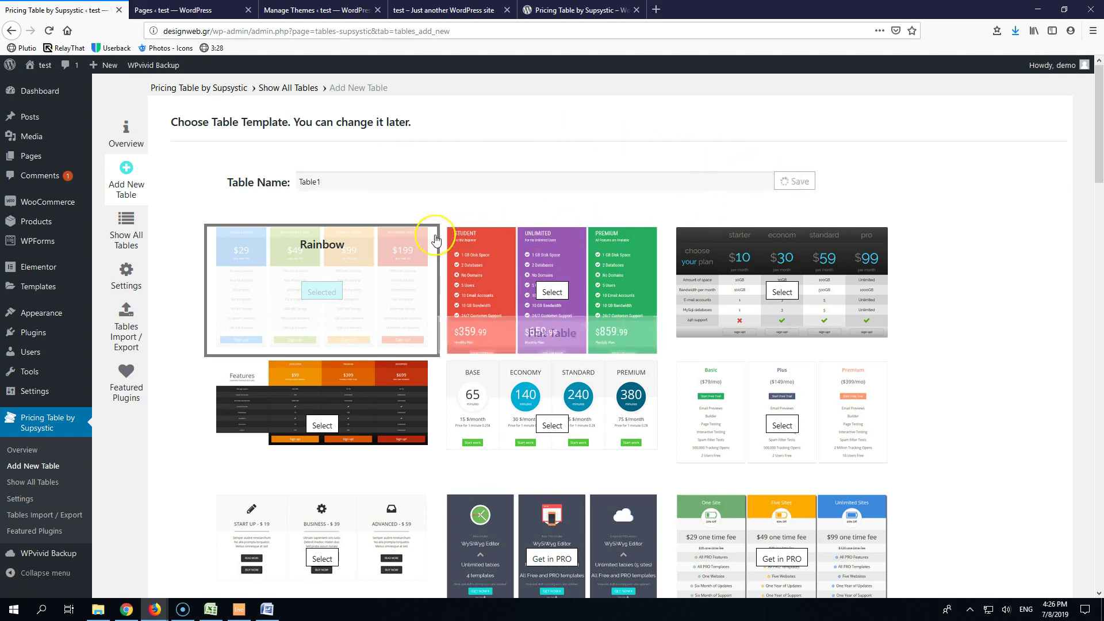
left_click(398, 256)
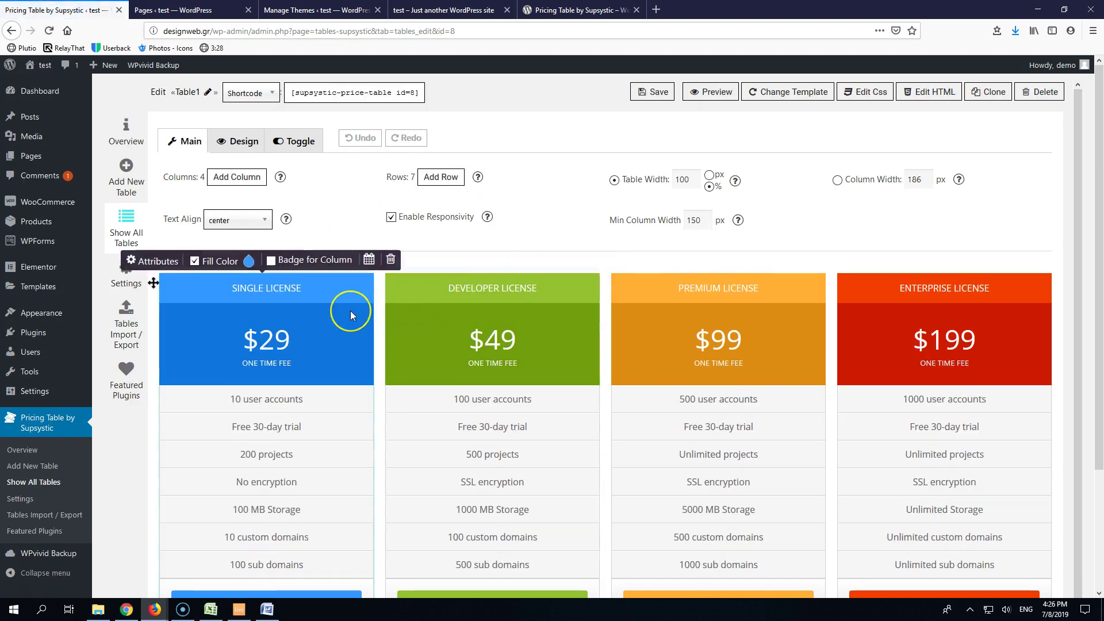
Look over the Table1 pricing table and copy its shortcode.
scroll(350, 310, "down", 1)
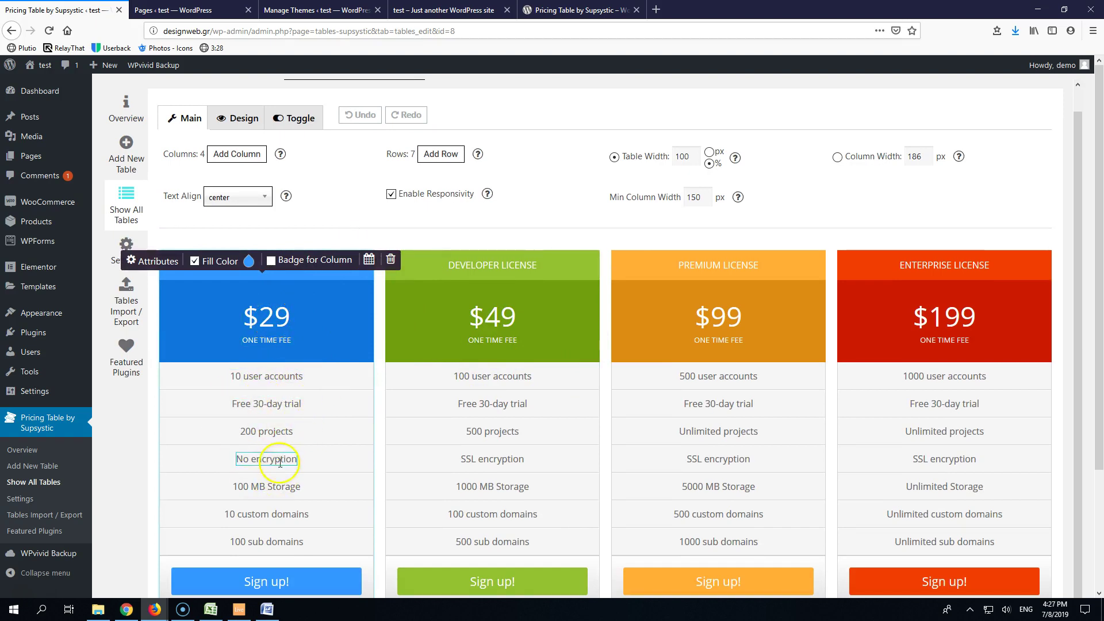
scroll(284, 477, "down", 3)
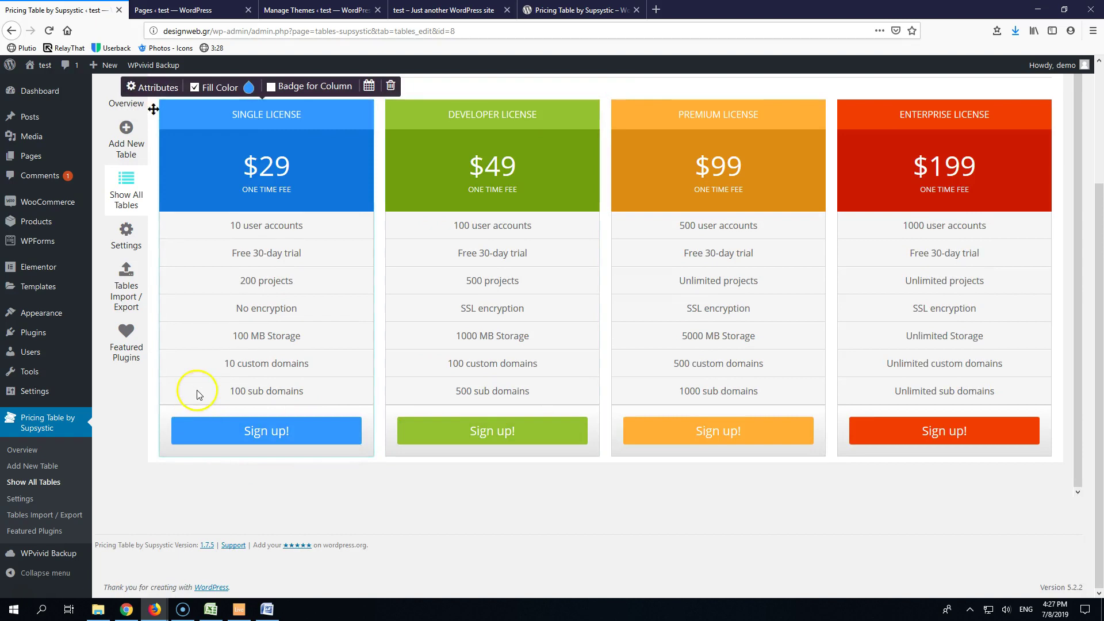
scroll(193, 402, "up", 1)
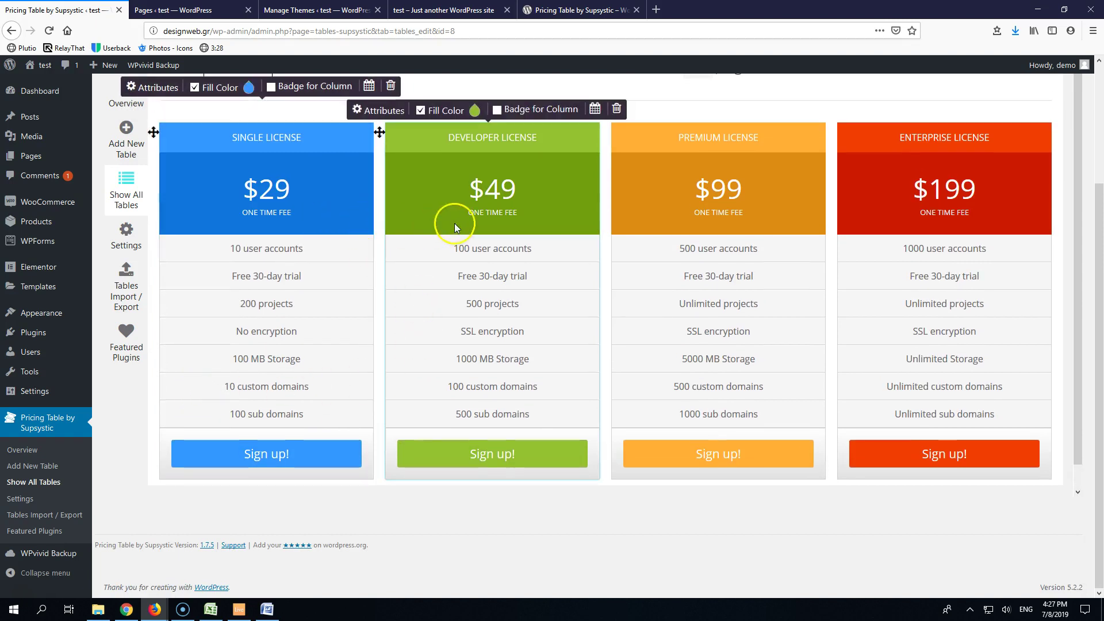
scroll(403, 236, "up", 3)
scroll(394, 233, "up", 1)
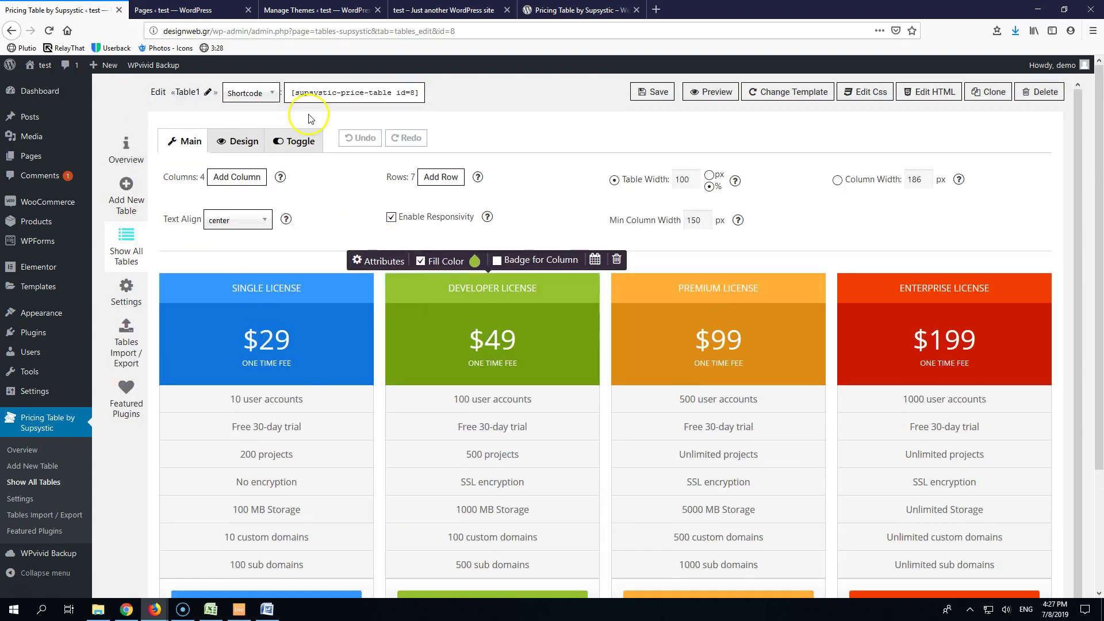
left_click(364, 93)
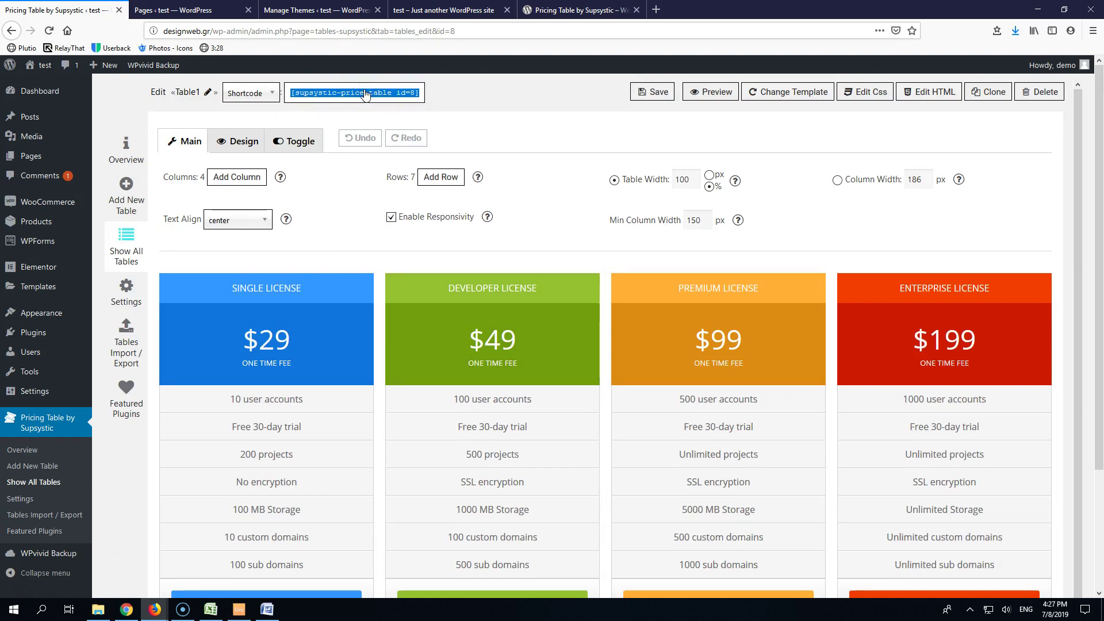
Create and publish a new page named "Test1" and open it for editing with Elementor.
left_click(195, 10)
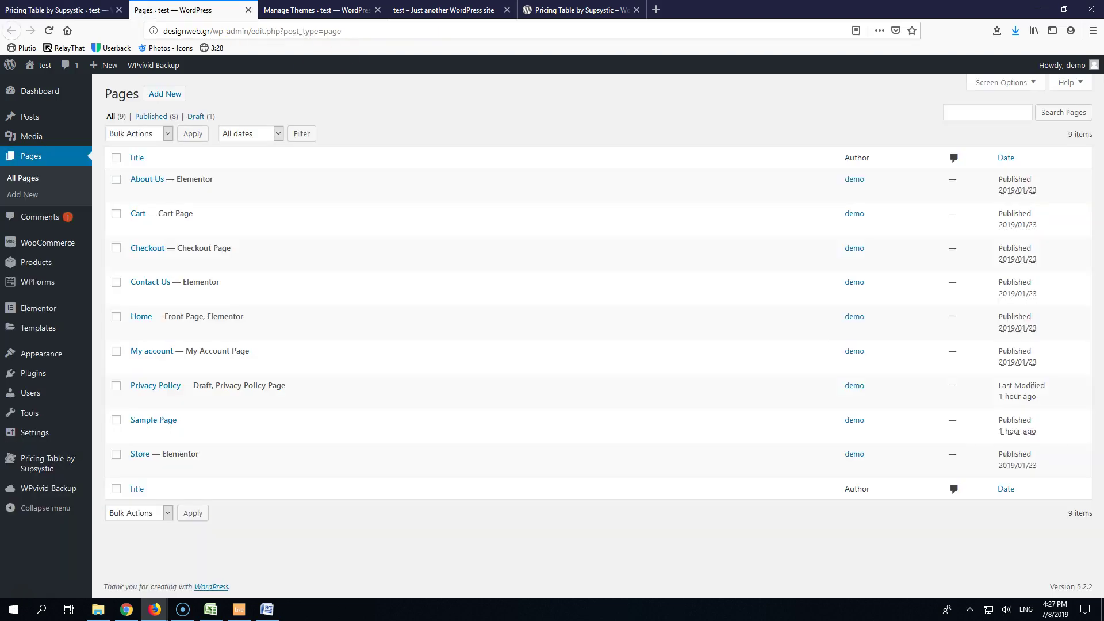
left_click(167, 96)
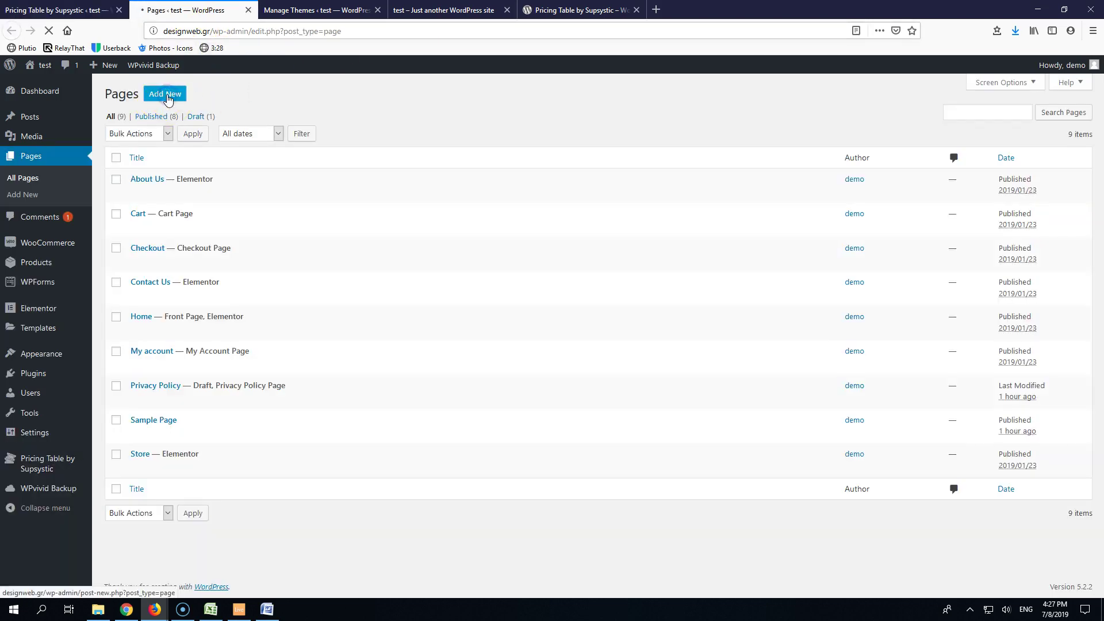
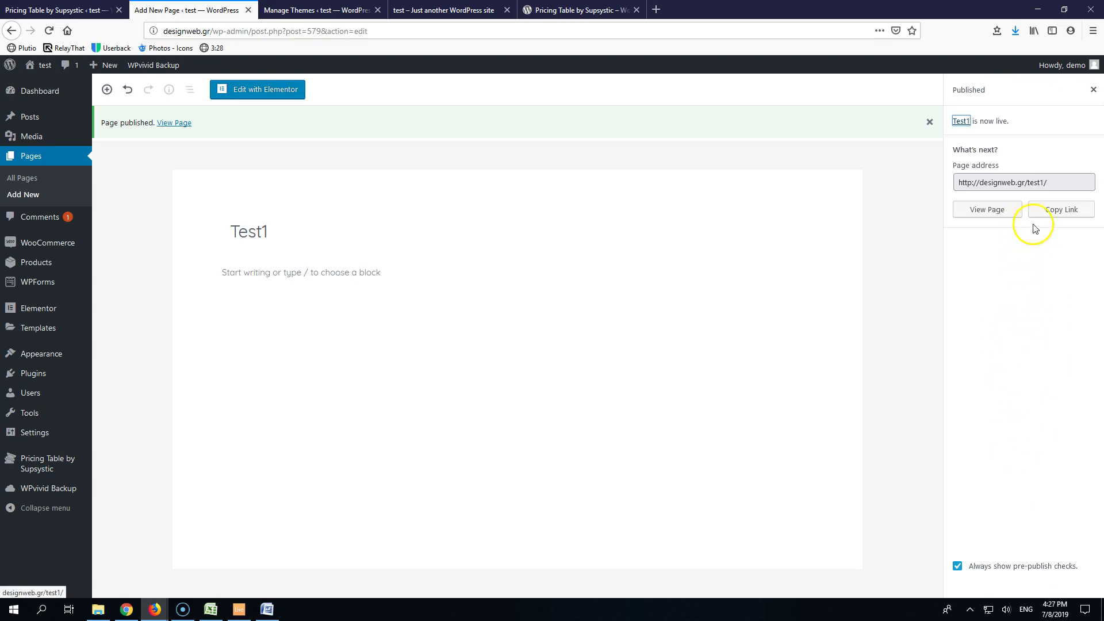
left_click(253, 99)
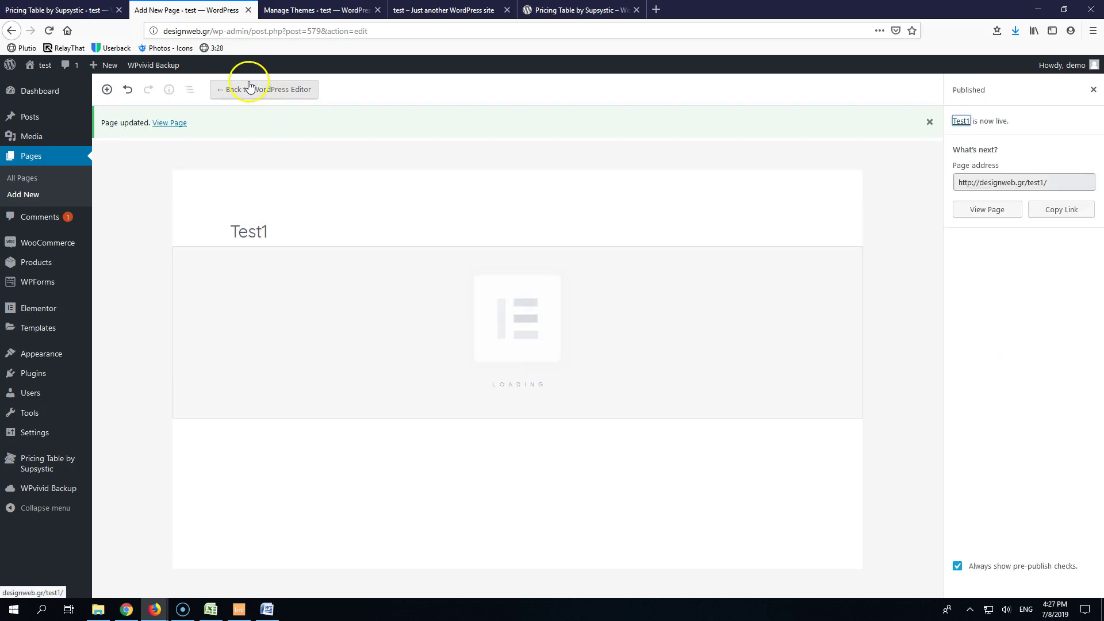
Open the live Test1 page in a separate tab and return to its Elementor editor.
left_click(168, 123)
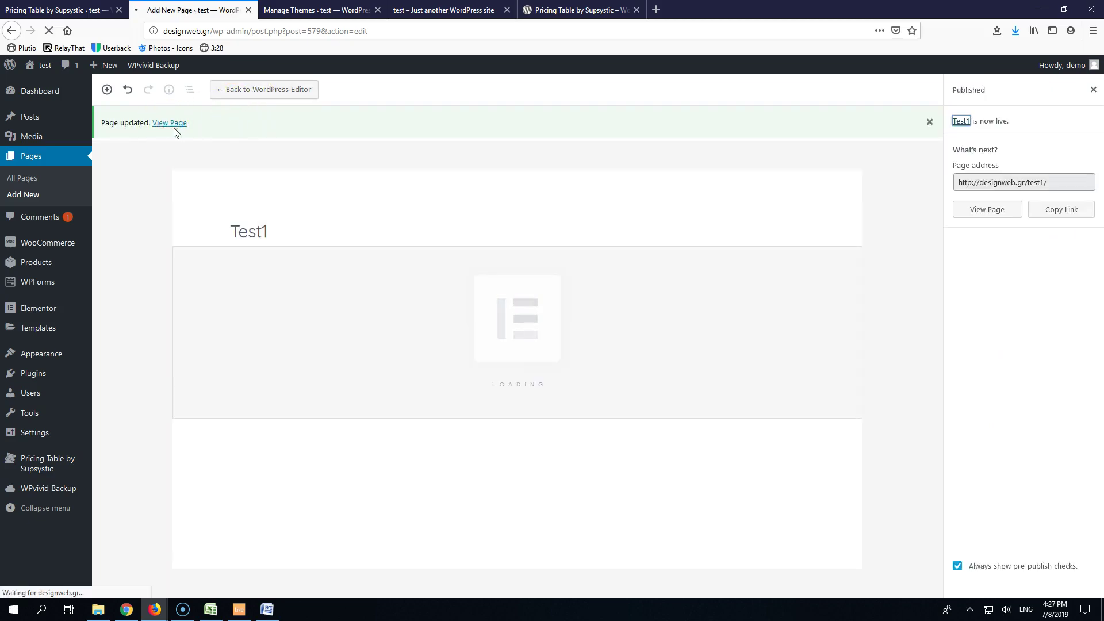
right_click(171, 126)
left_click(225, 133)
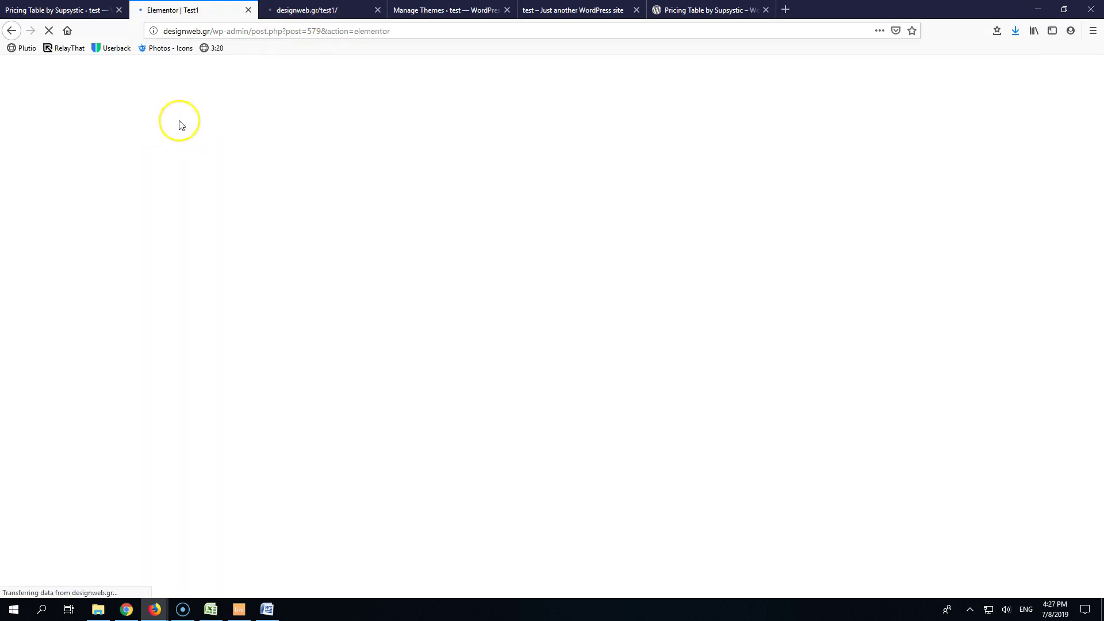
left_click(303, 10)
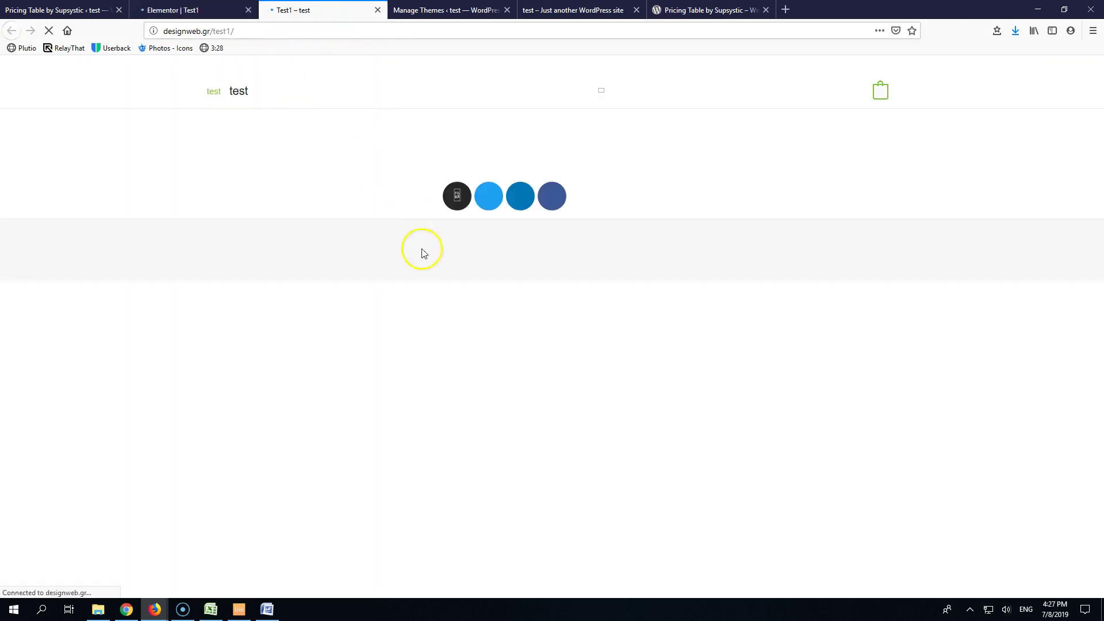
left_click(213, 10)
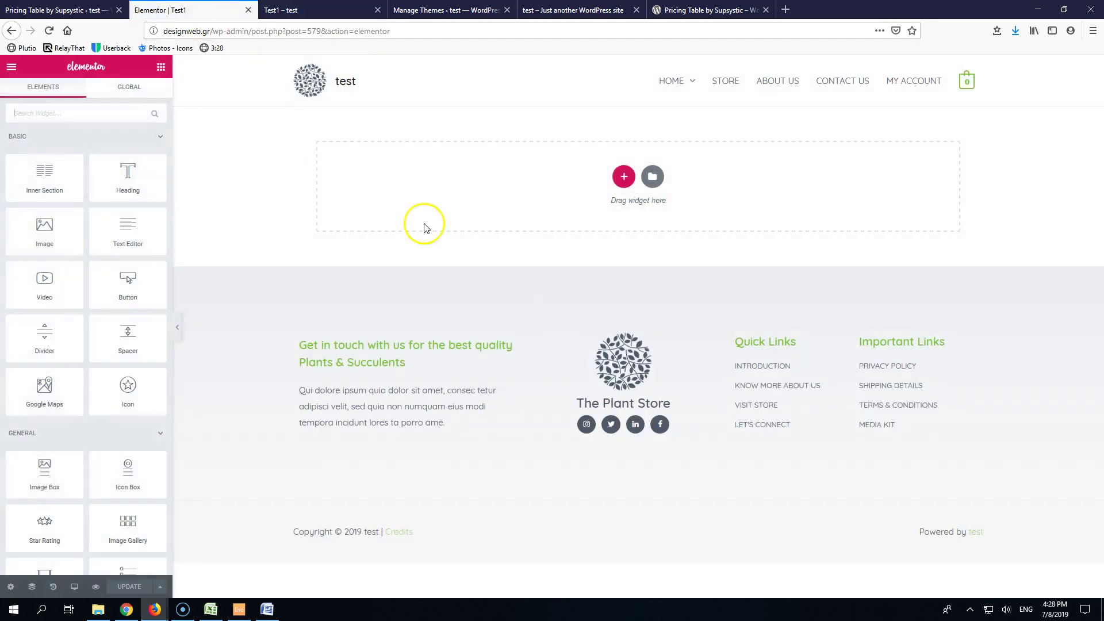
Add a single-column section to the Test1 page and place a Button widget in it with the text "Product 1".
left_click(621, 179)
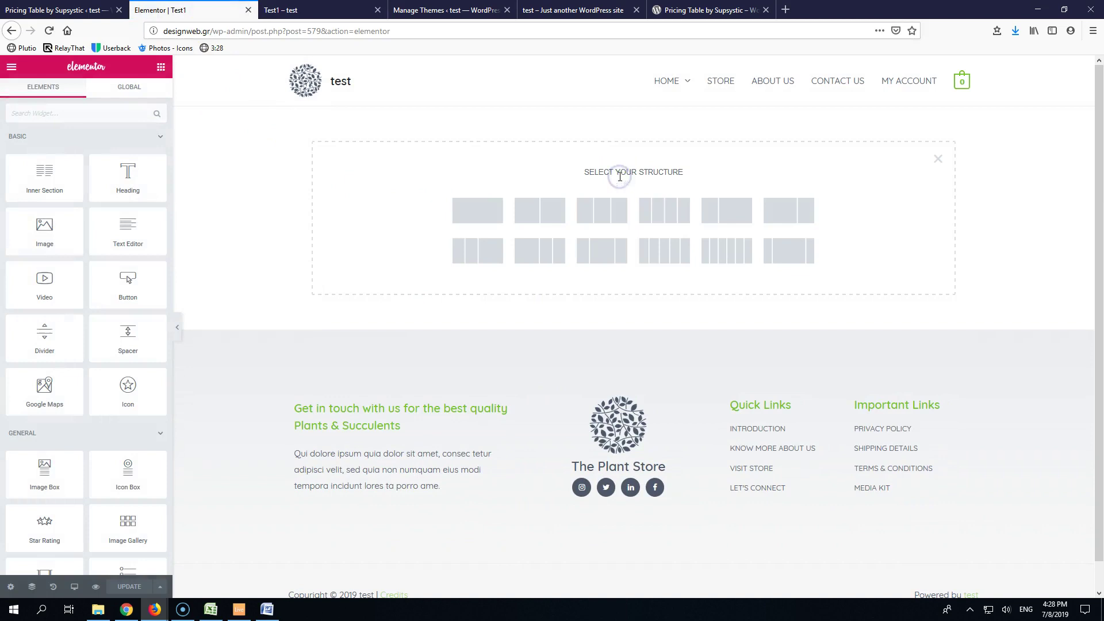
left_click(480, 212)
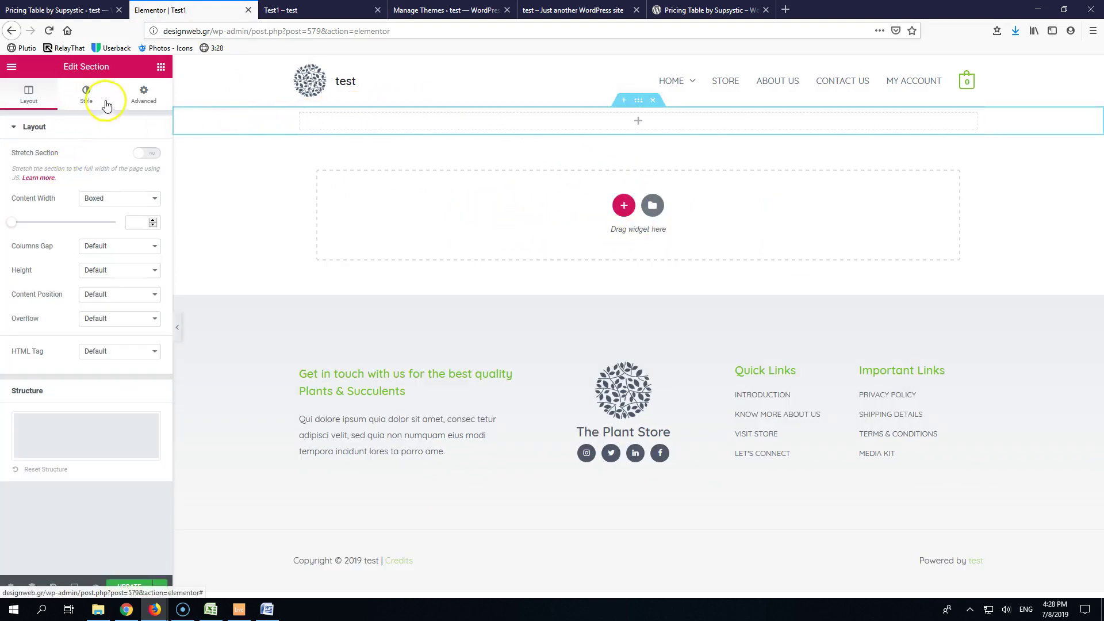
left_click(161, 67)
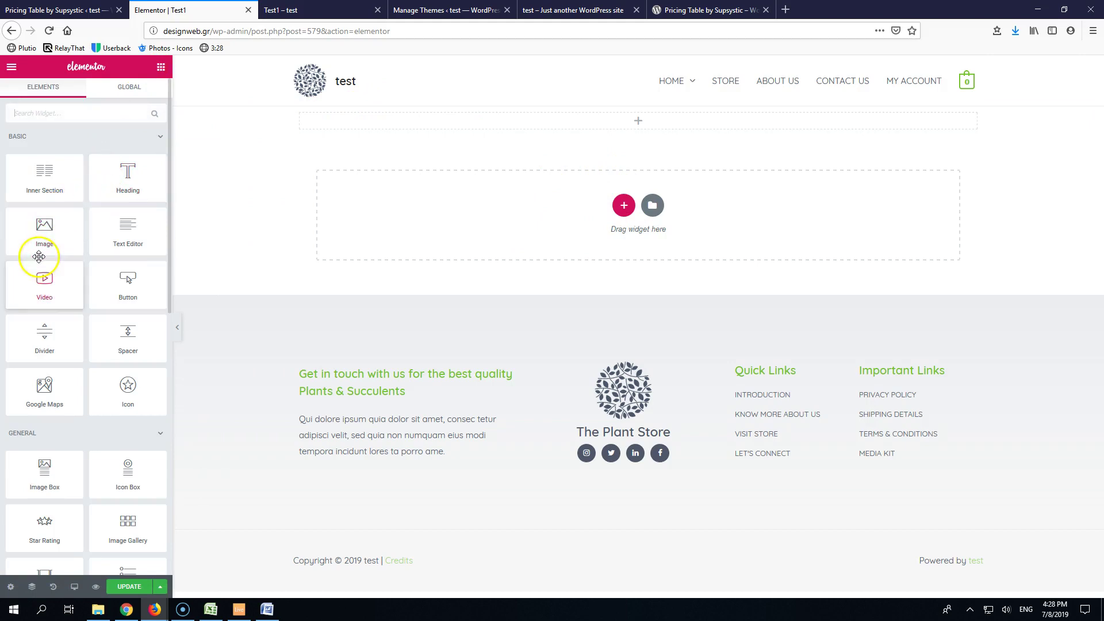
left_click_drag(142, 294, 629, 126)
left_click(64, 318)
left_click(62, 316)
left_click(125, 177)
type("Product 1")
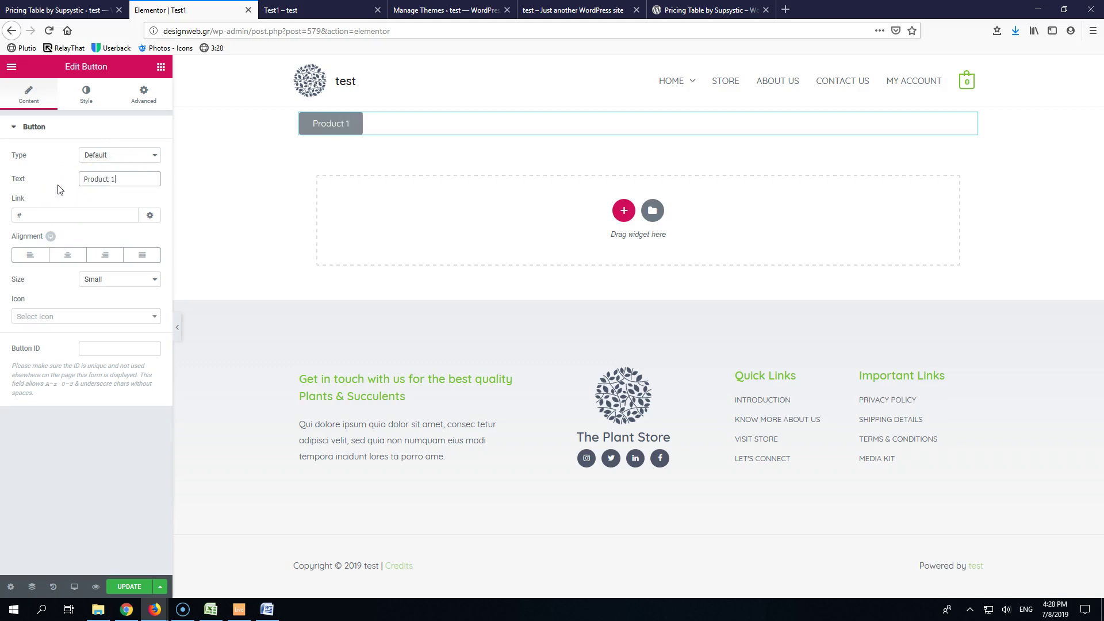
left_click(382, 115)
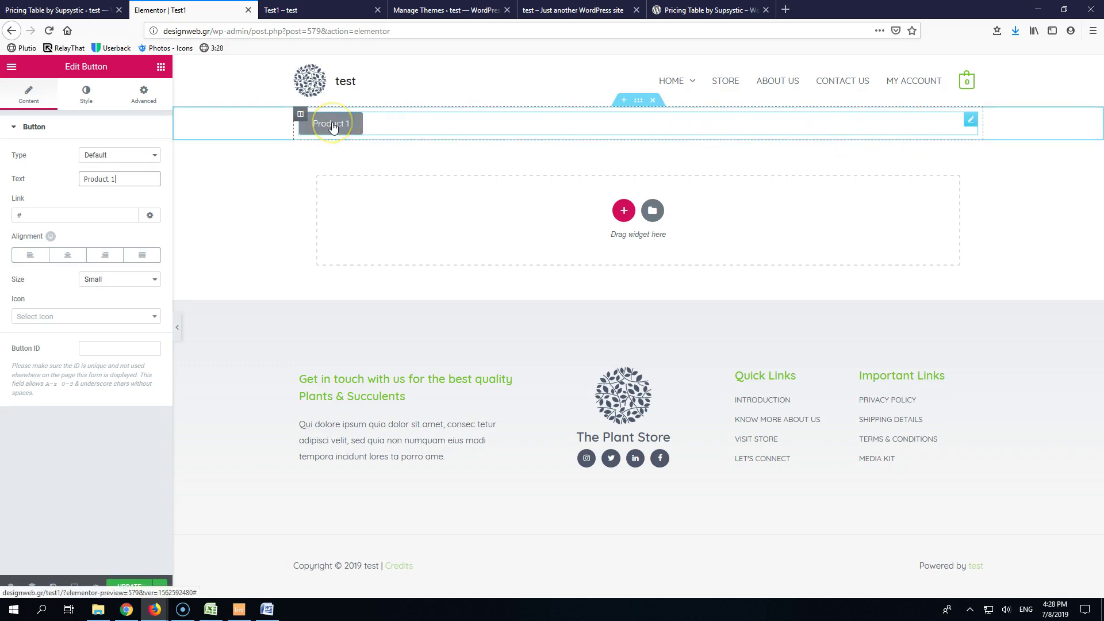
left_click(85, 97)
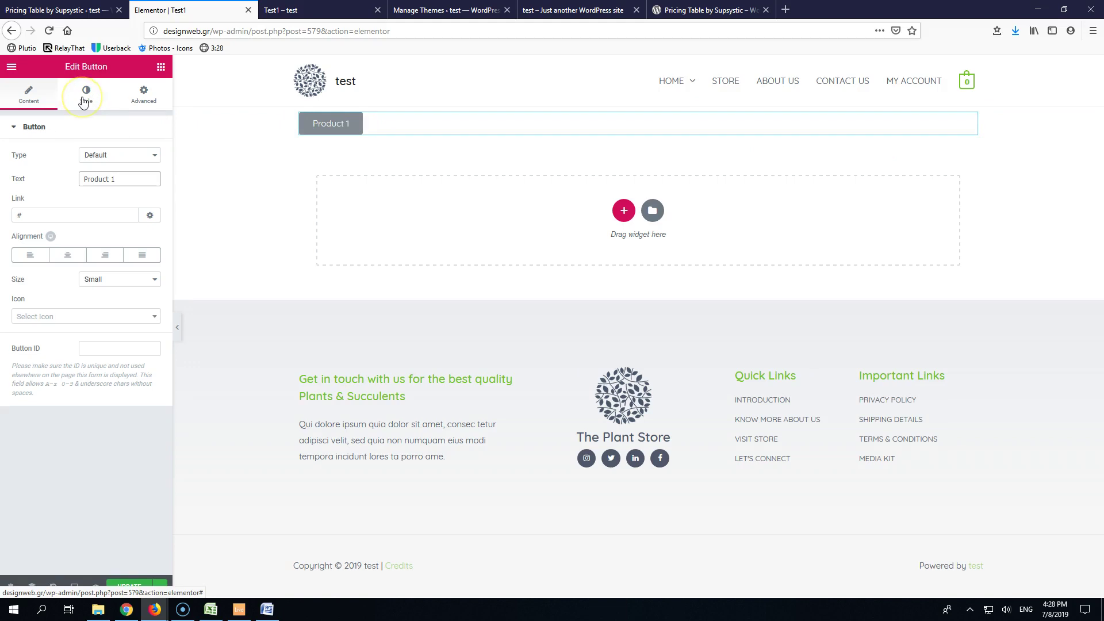
Duplicate the Product 1 button and set the copy's text to "Product 2".
right_click(973, 116)
left_click(1004, 142)
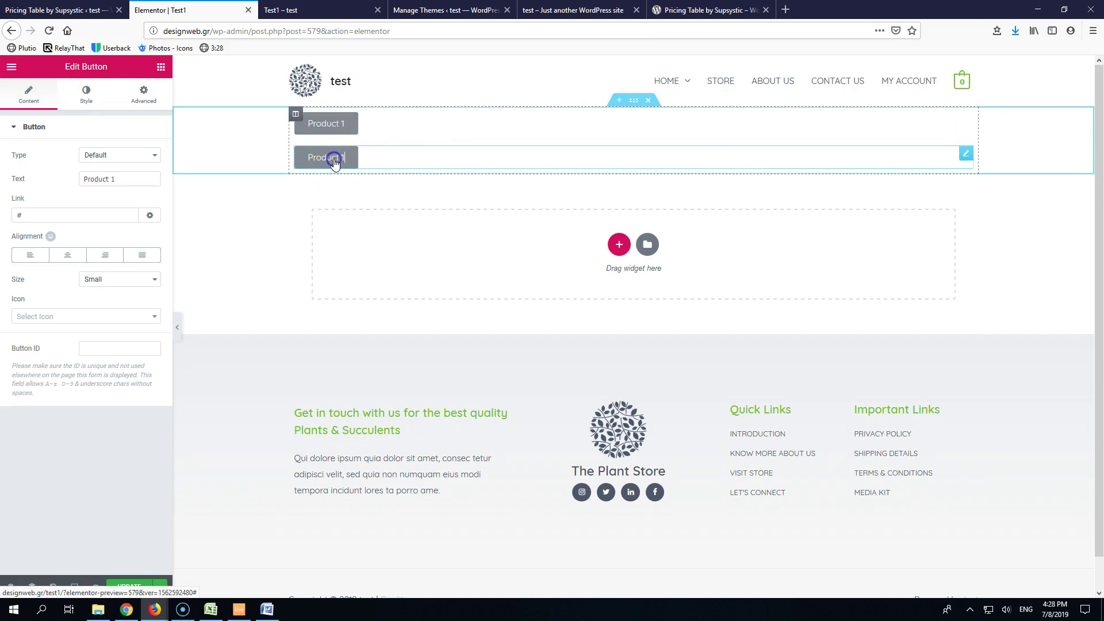
left_click(111, 181)
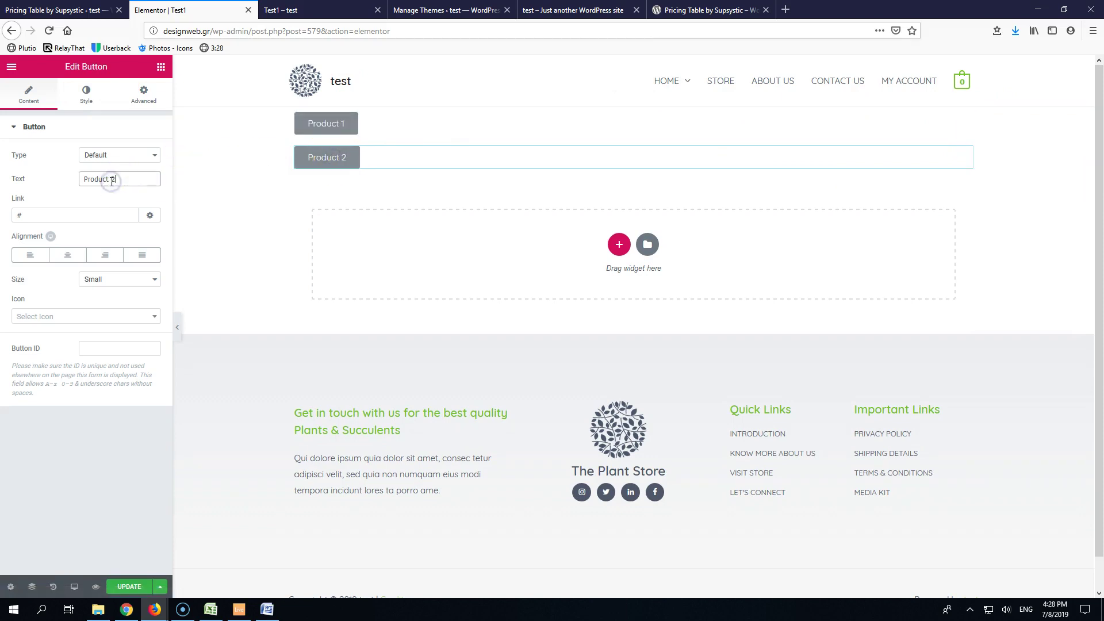
Update the page in Elementor and reload the live Test1 page to check the two buttons.
left_click(130, 587)
left_click(299, 10)
left_click(49, 30)
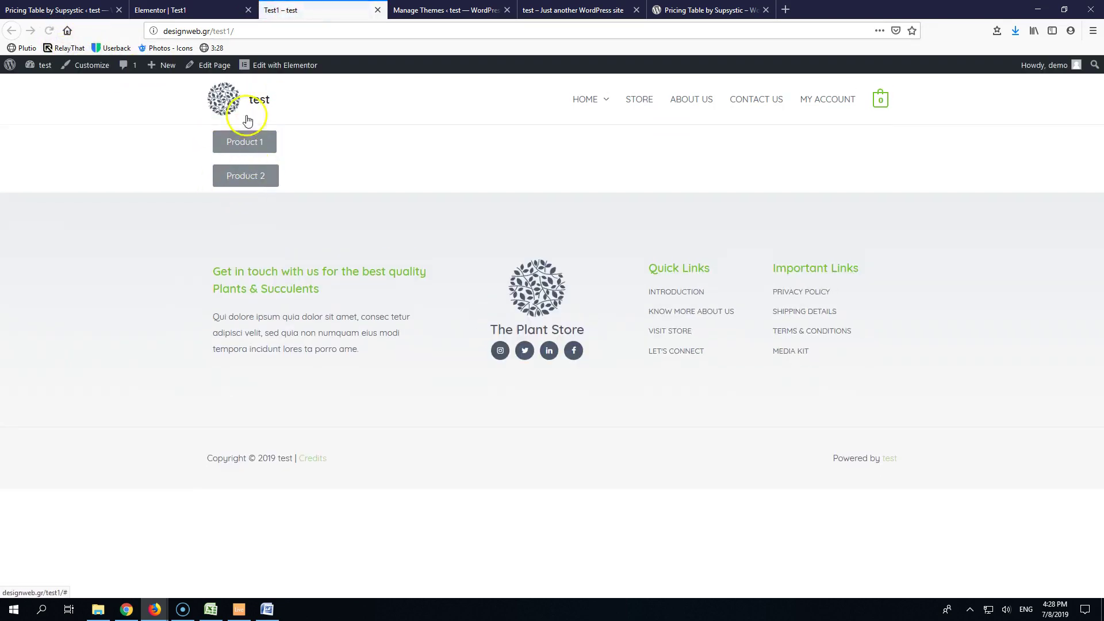
Add another single-column section below the buttons in Elementor and place a Shortcode widget in it.
left_click(219, 7)
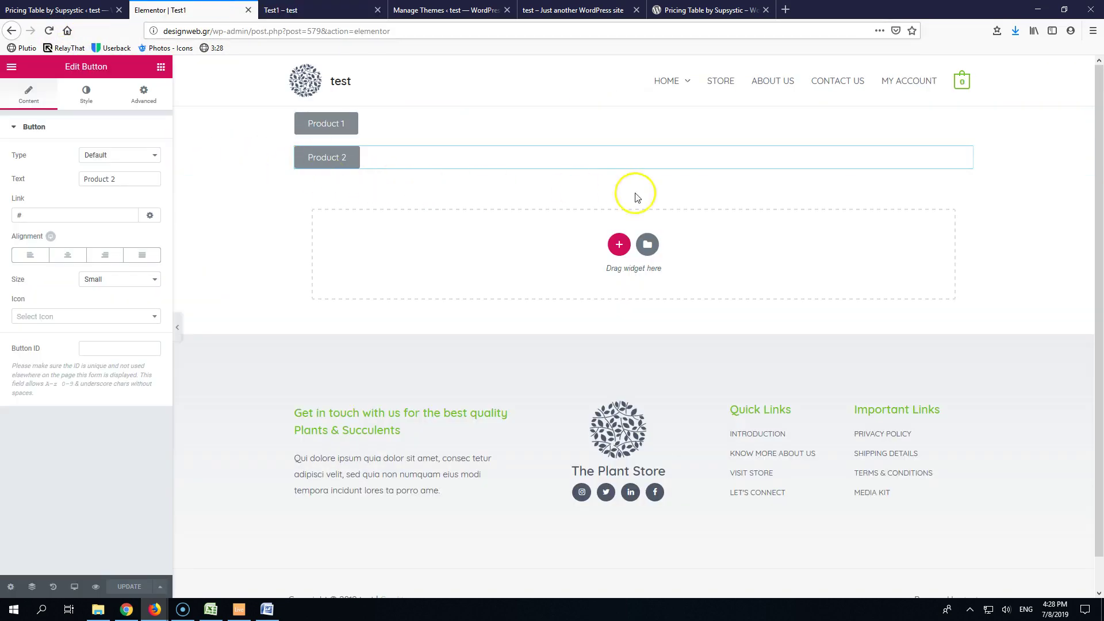
left_click(618, 245)
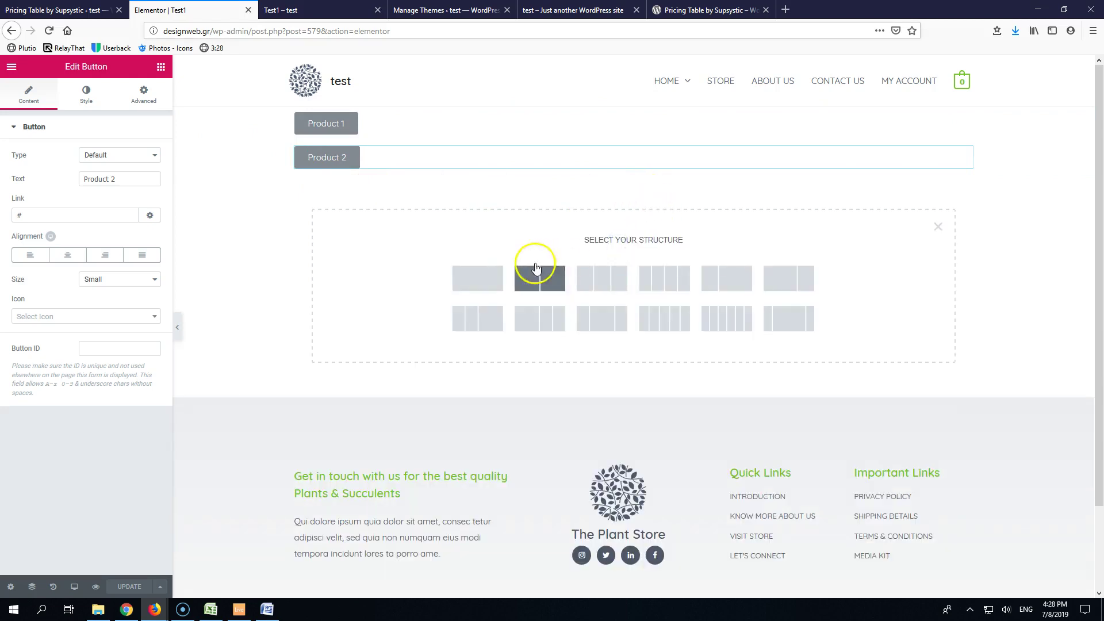
left_click(489, 270)
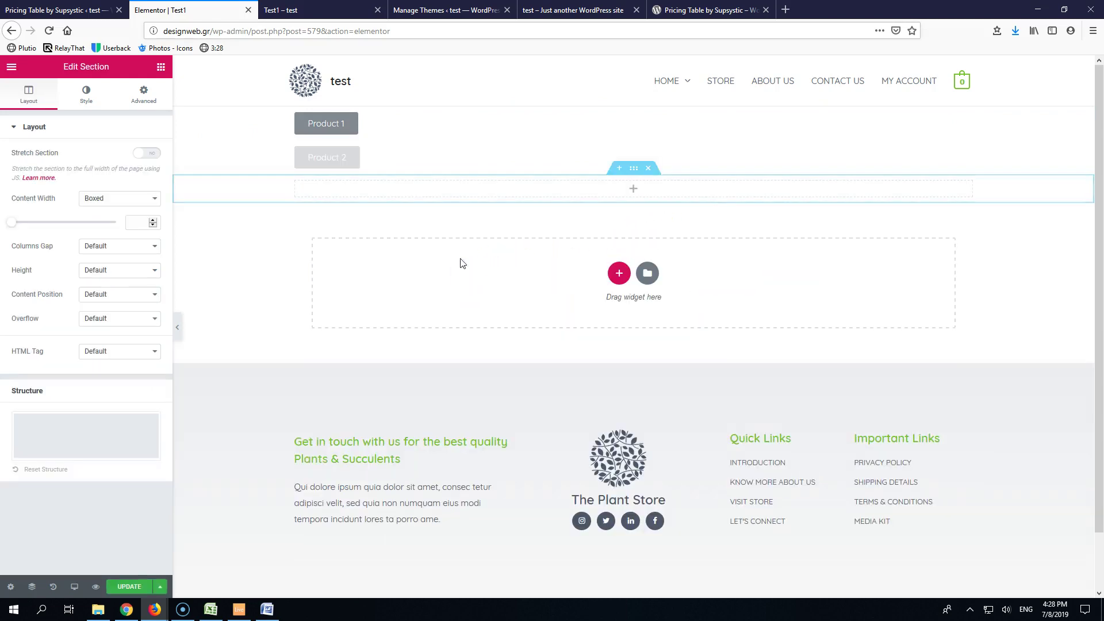
left_click(161, 66)
scroll(111, 327, "down", 1)
scroll(98, 124, "up", 1)
left_click(85, 116)
type("sh")
left_click_drag(44, 150, 618, 188)
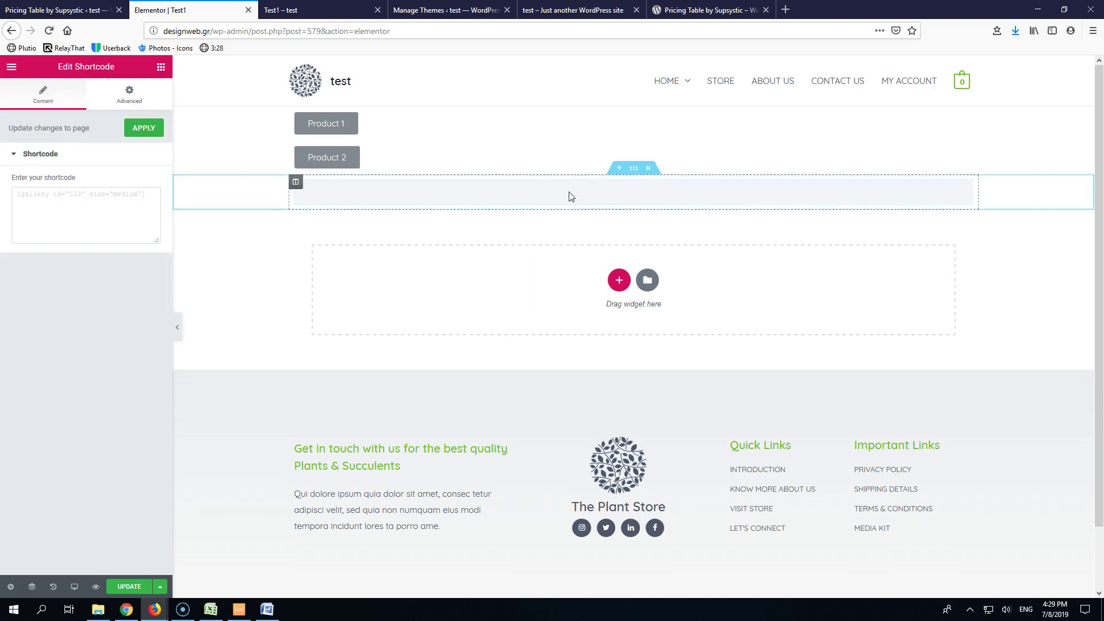
Fill the Shortcode widget with [supsystic-price-table id=8], update the page, and check the pricing table on the live page.
type("[supsystic-price-table id=8]")
left_click(143, 128)
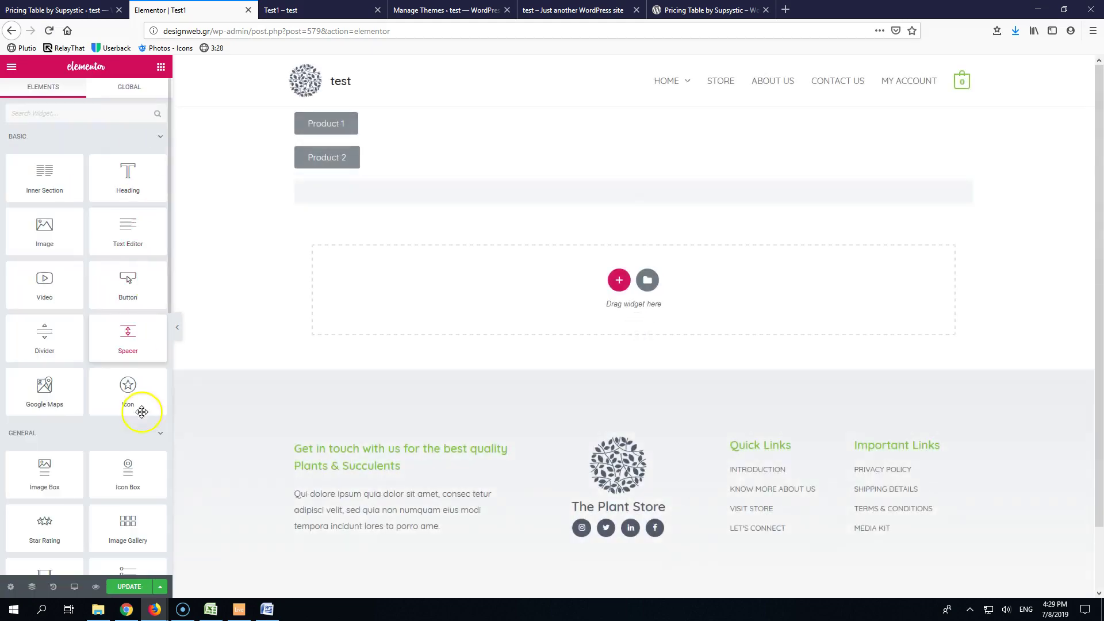
left_click(129, 586)
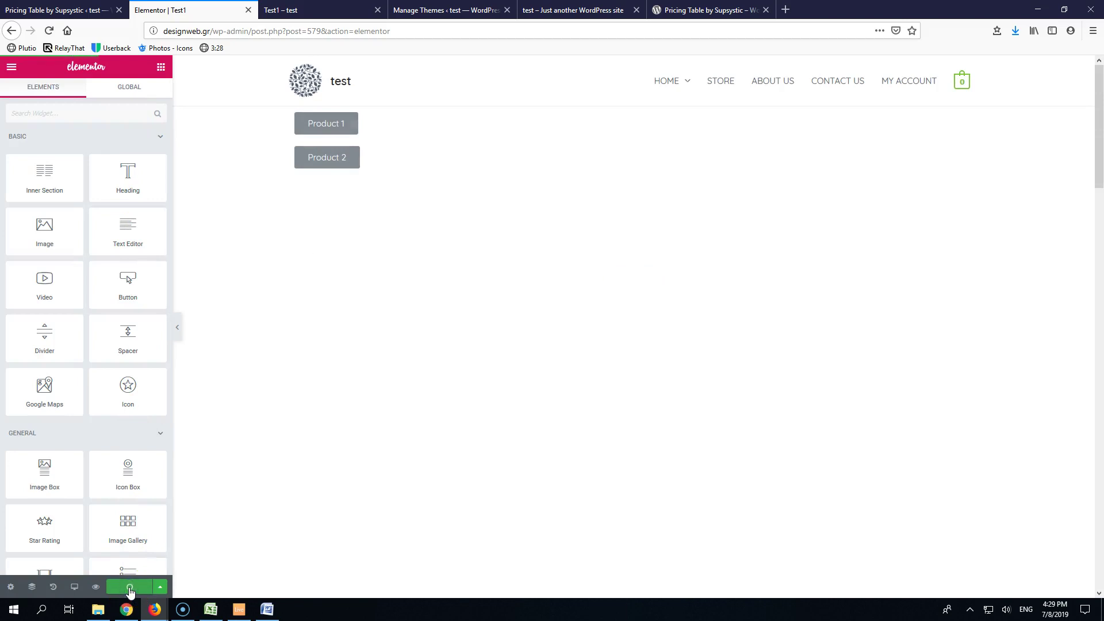
left_click(320, 11)
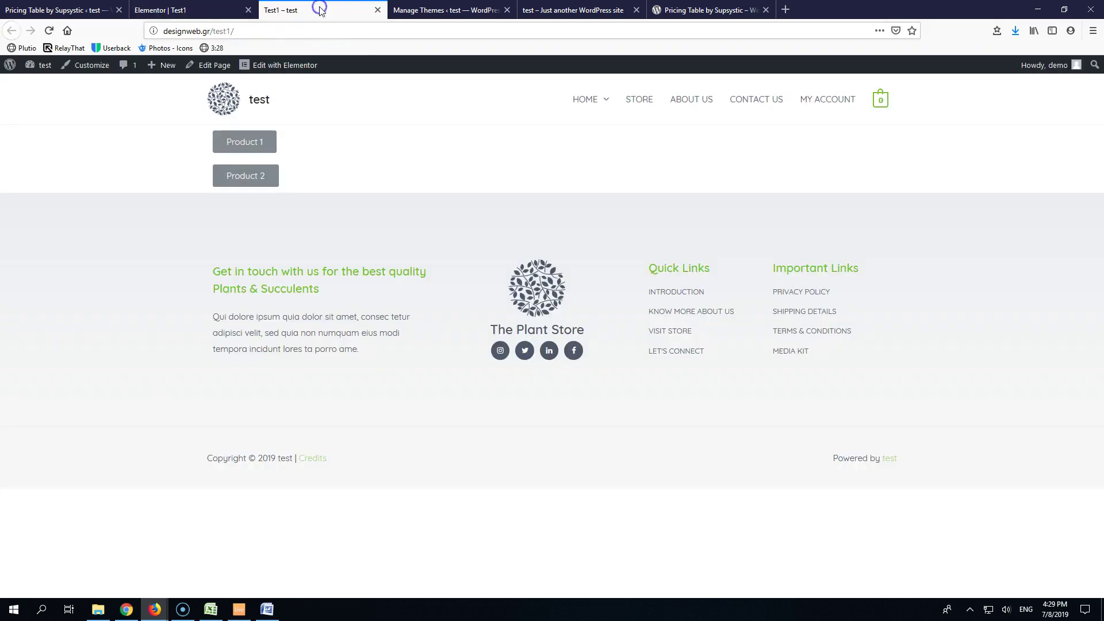
left_click(49, 32)
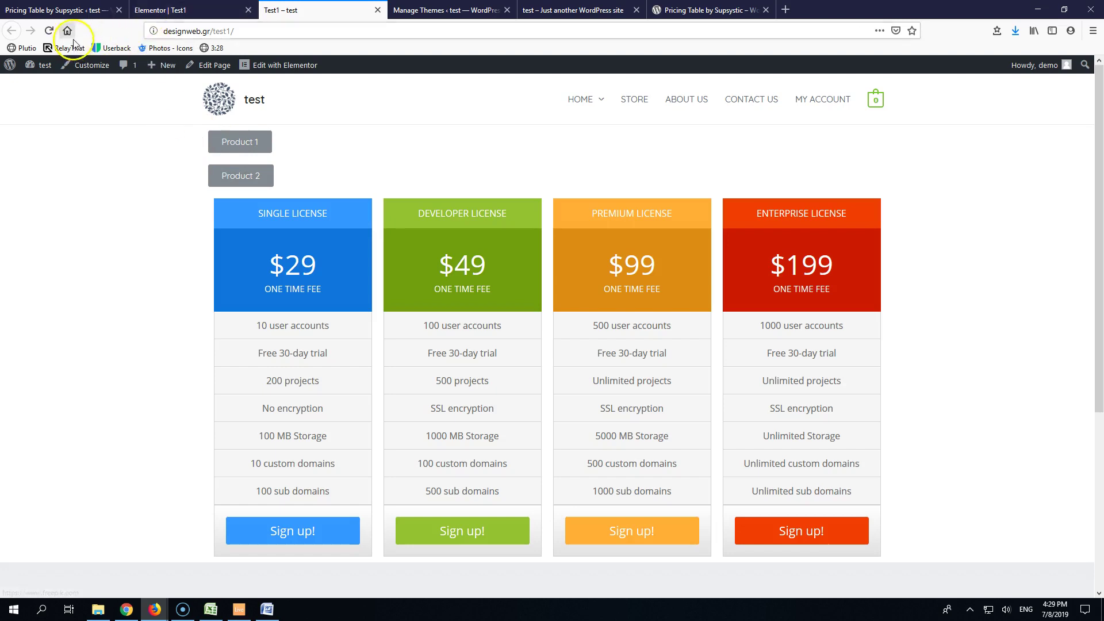
Start a new WooCommerce product in a separate tab and name it "Product 1".
left_click(68, 12)
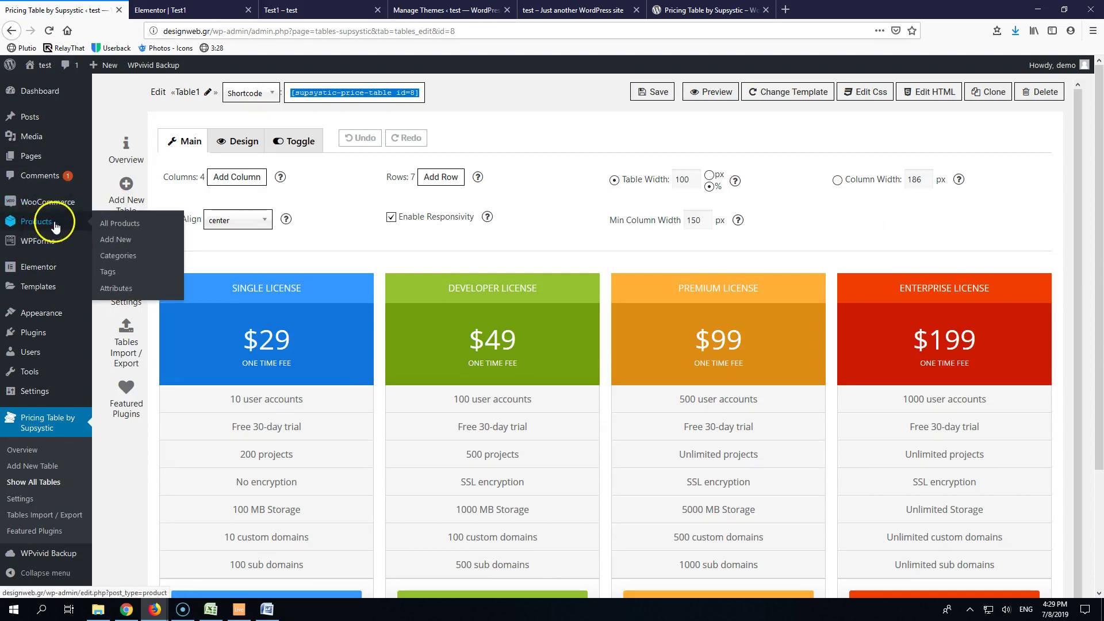
middle_click(116, 244)
key("ctrl+Tab")
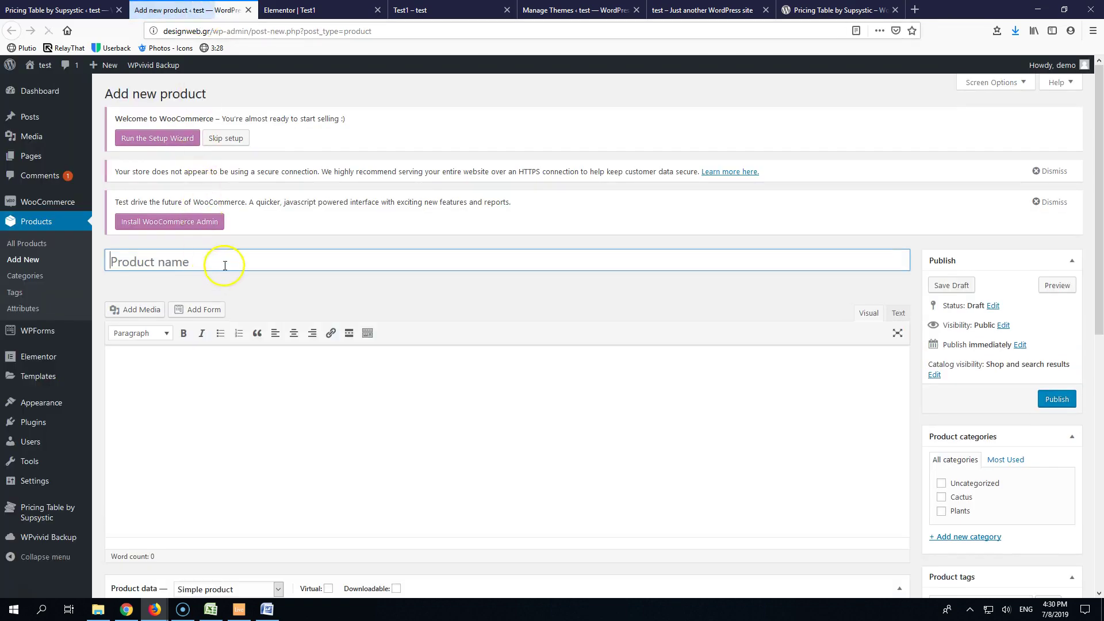
left_click(225, 265)
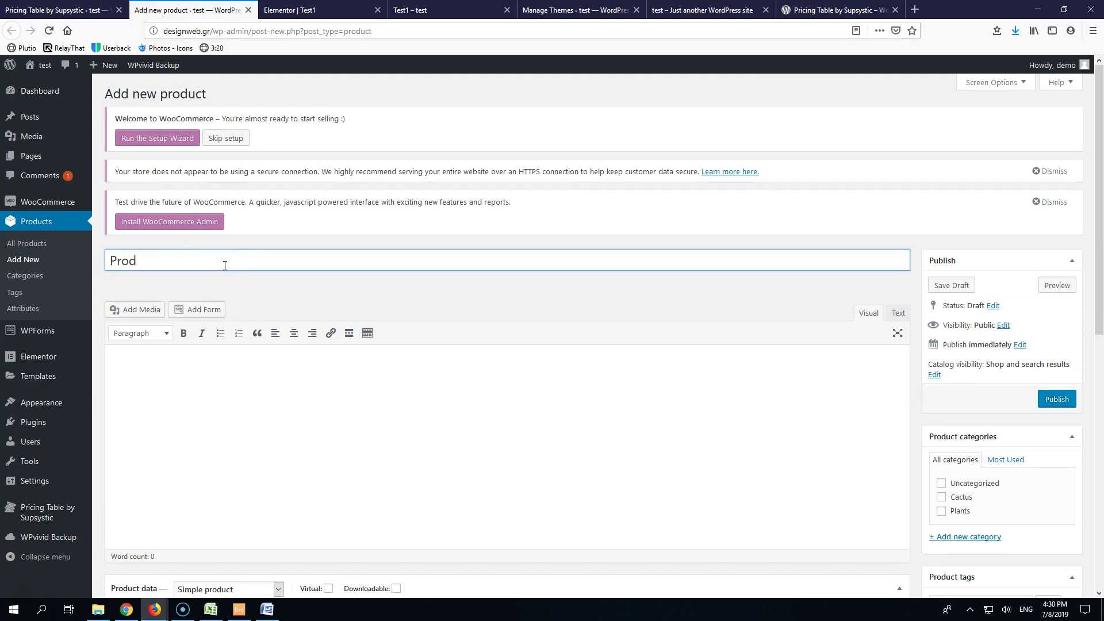
left_click(219, 402)
scroll(222, 399, "down", 3)
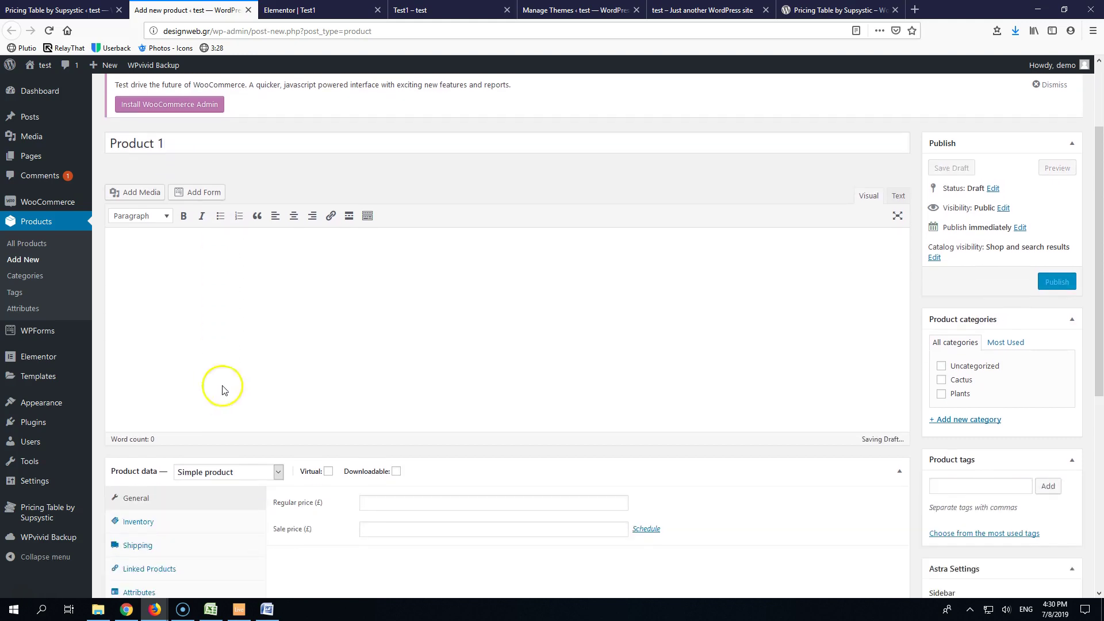
left_click(309, 8)
left_click(217, 10)
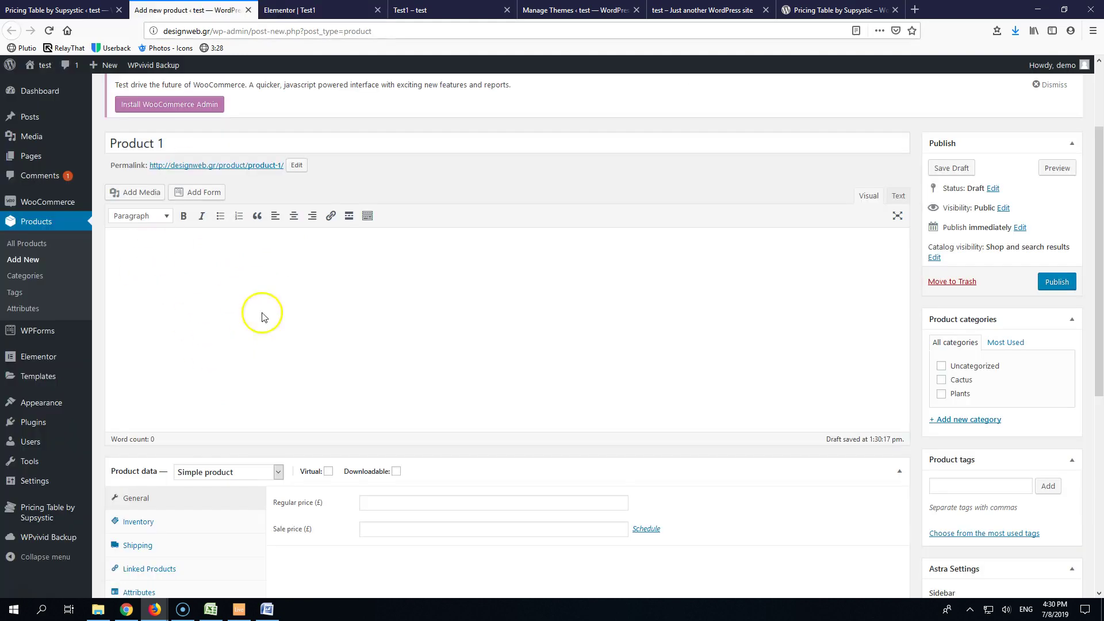
Copy "10 user accounts" from the pricing table's Single License column into the Product 1 description.
left_click(35, 10)
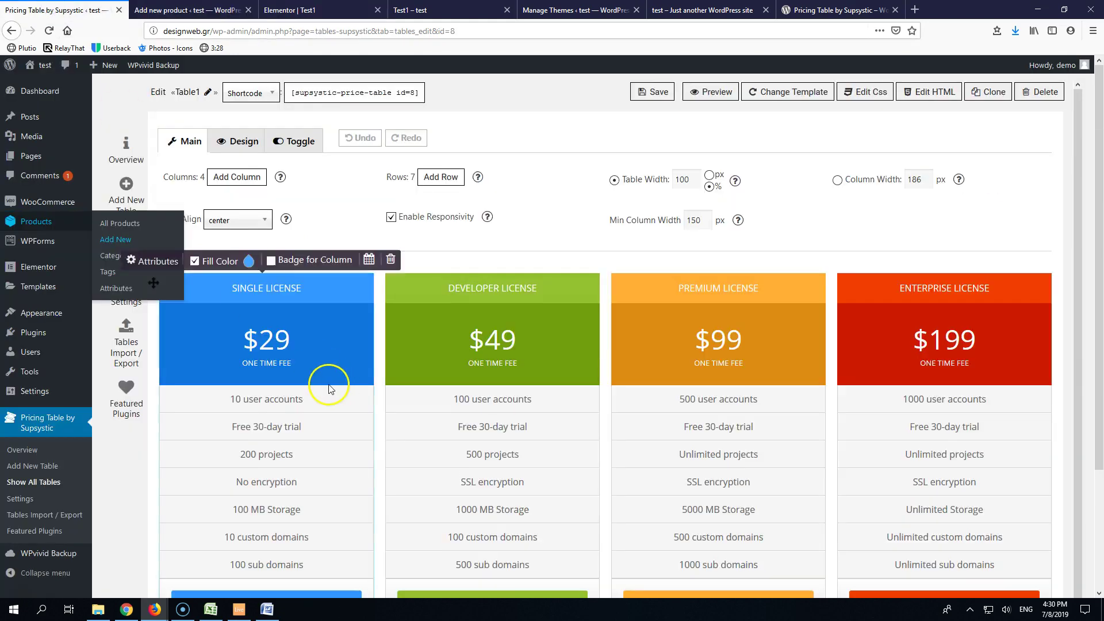
scroll(331, 390, "down", 1)
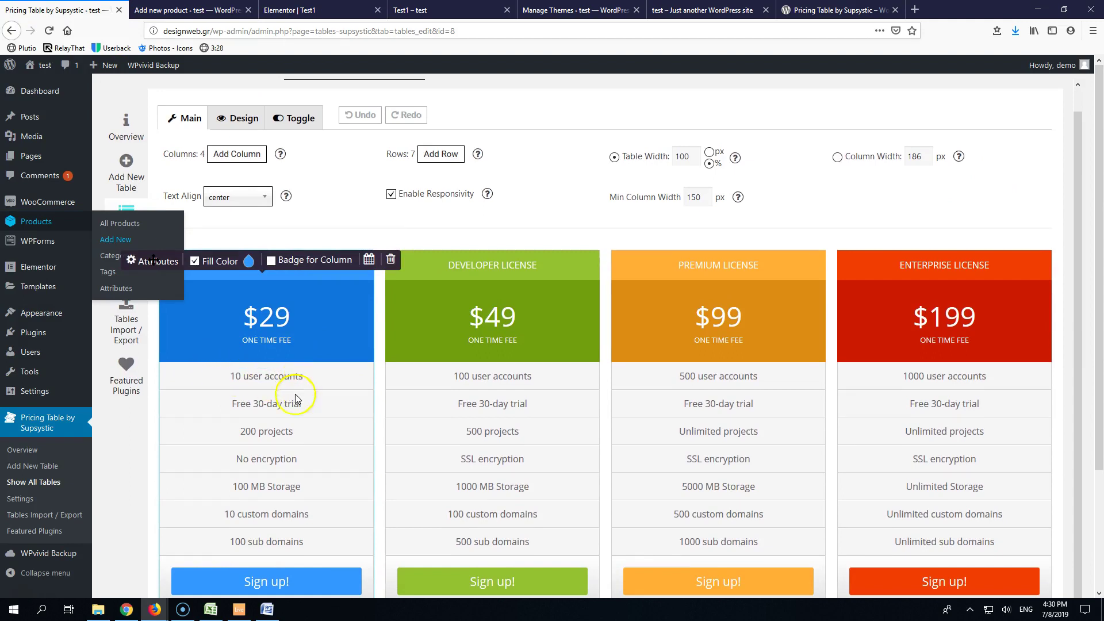
left_click(190, 9)
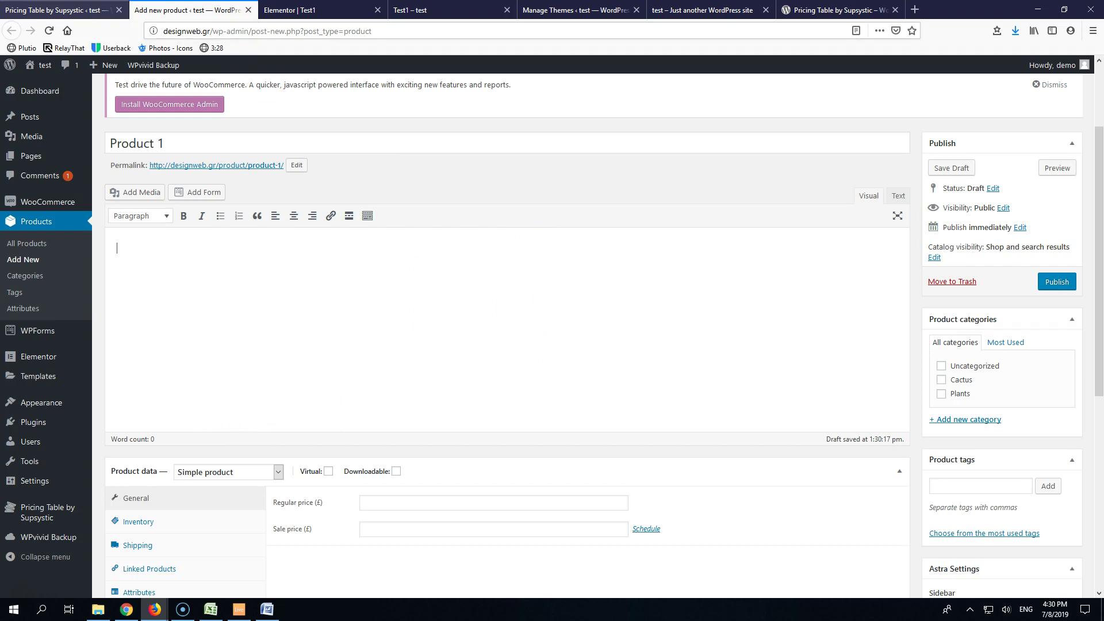
left_click(224, 285)
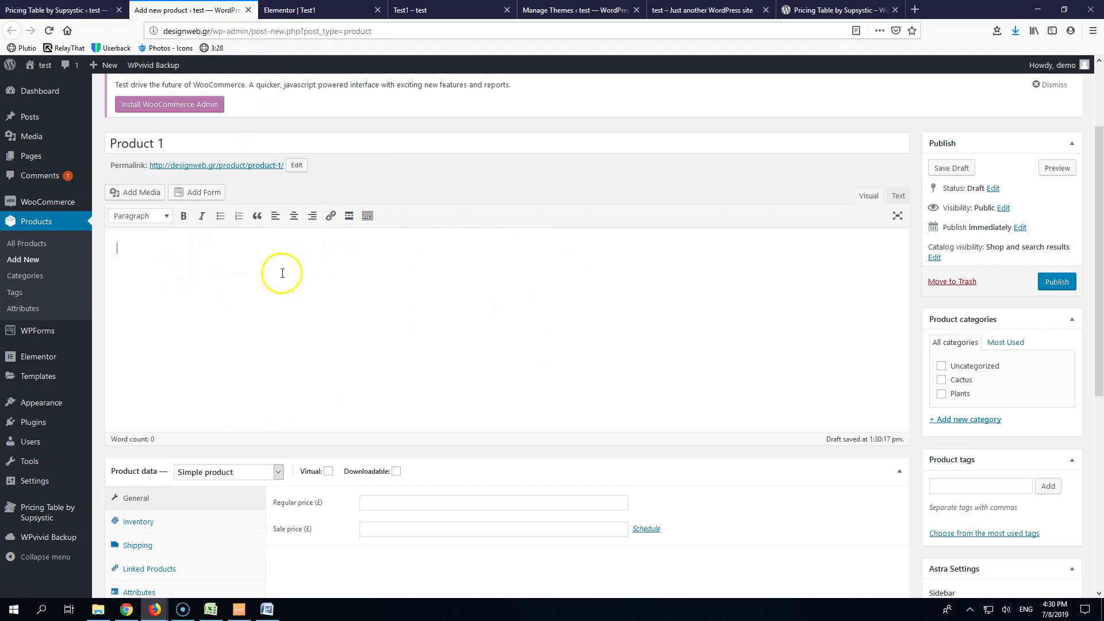
left_click(293, 9)
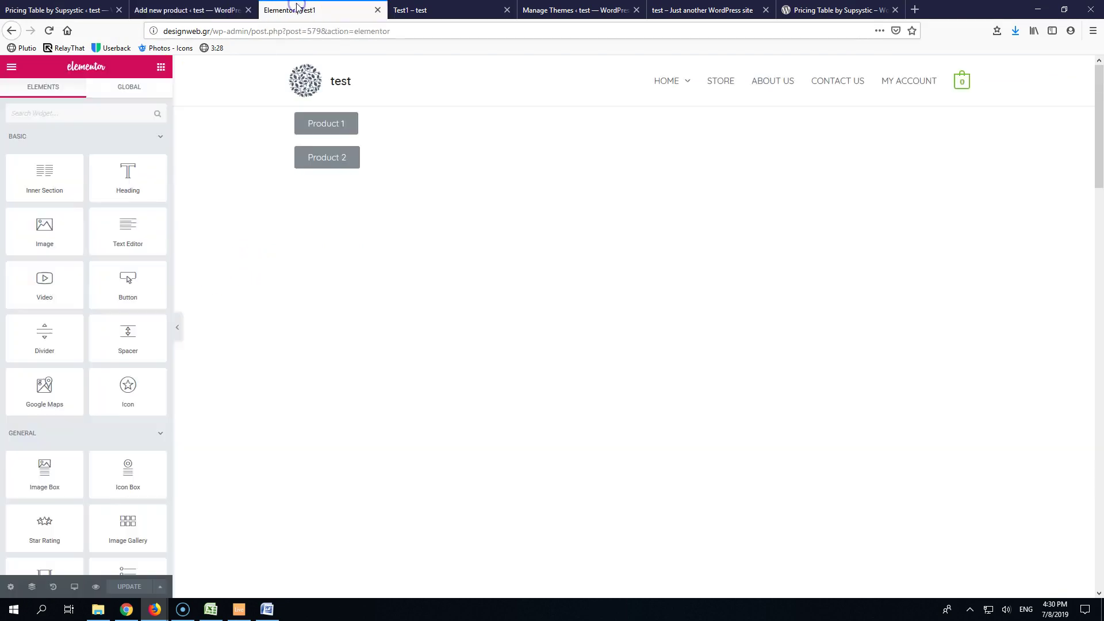
left_click(184, 10)
left_click(55, 9)
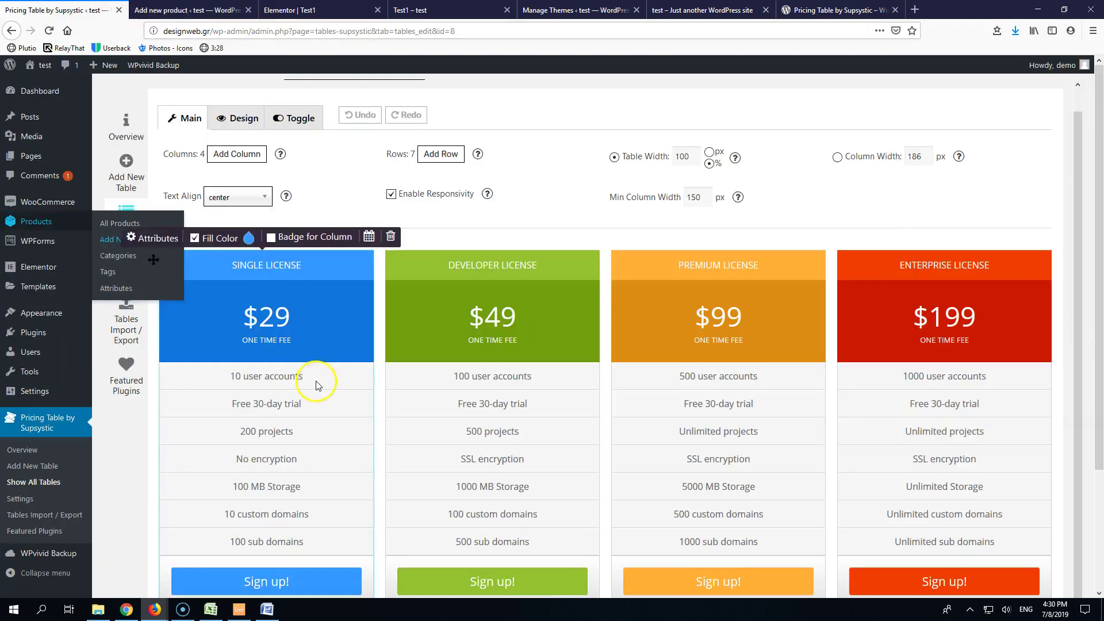
left_click_drag(316, 375, 245, 373)
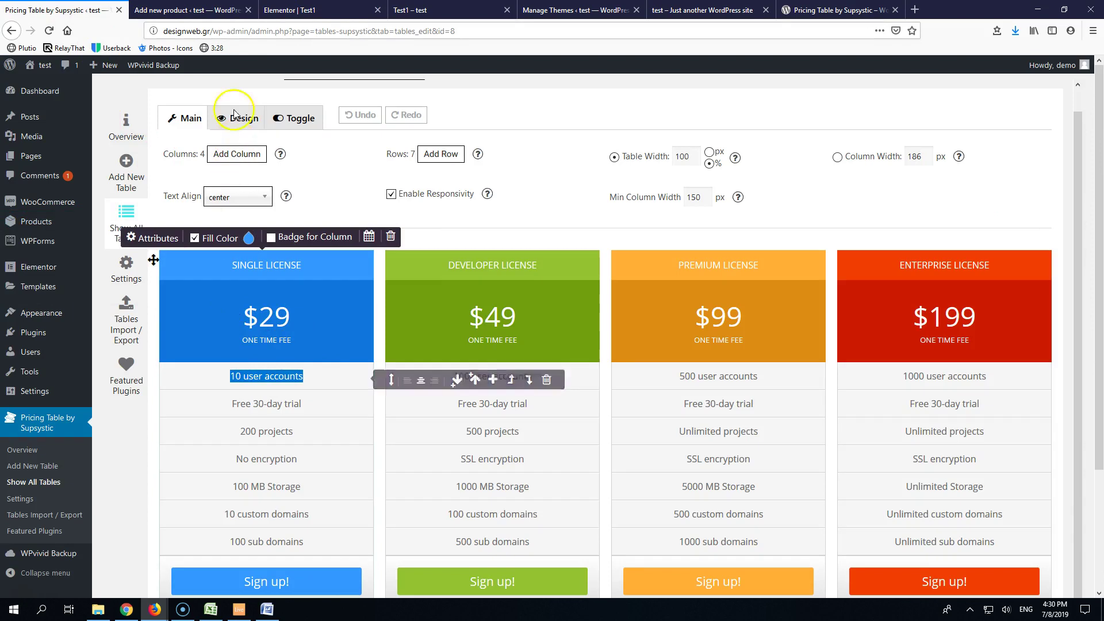
left_click(184, 10)
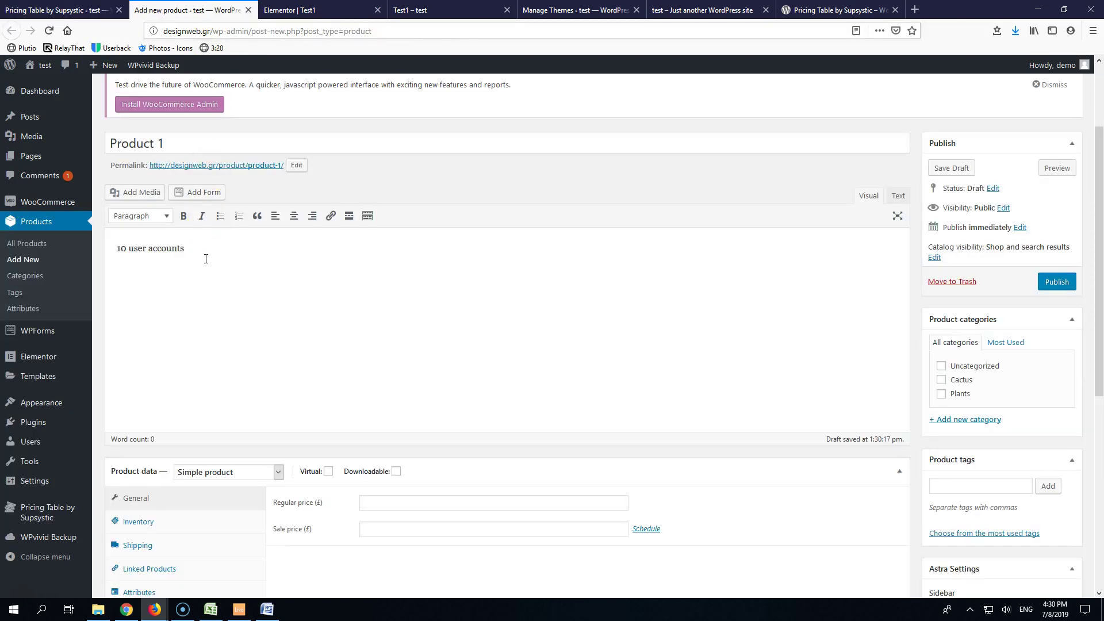
Add "Free 30-day trial" from the Single License column as a second paragraph of the Product 1 description.
left_click(54, 9)
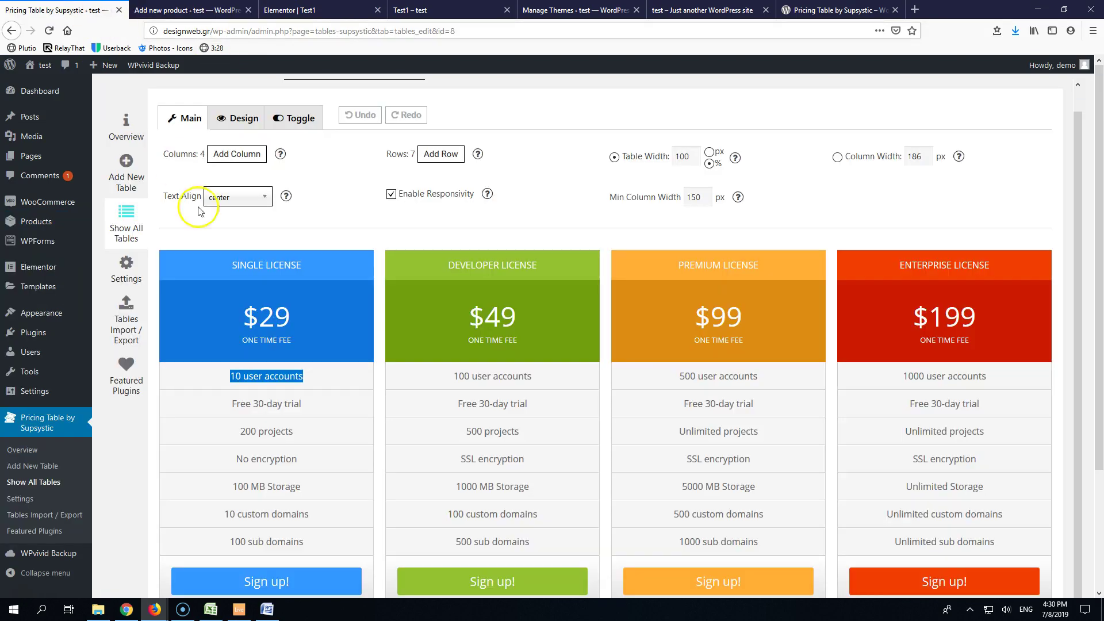
left_click_drag(311, 410, 236, 406)
key("ctrl+c")
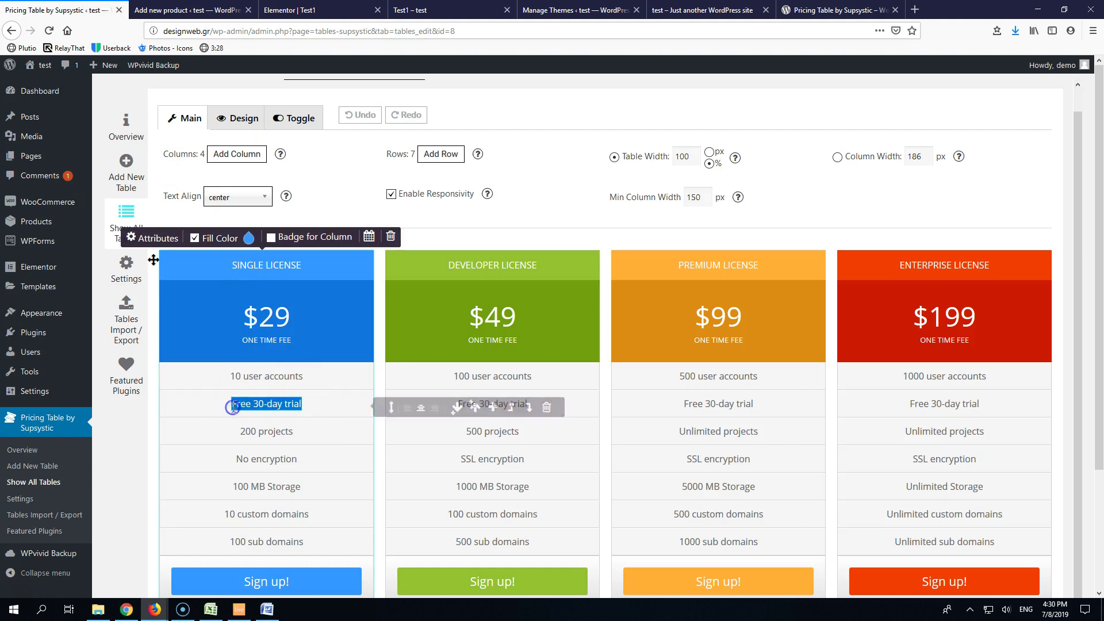
left_click(184, 10)
key("ctrl+v")
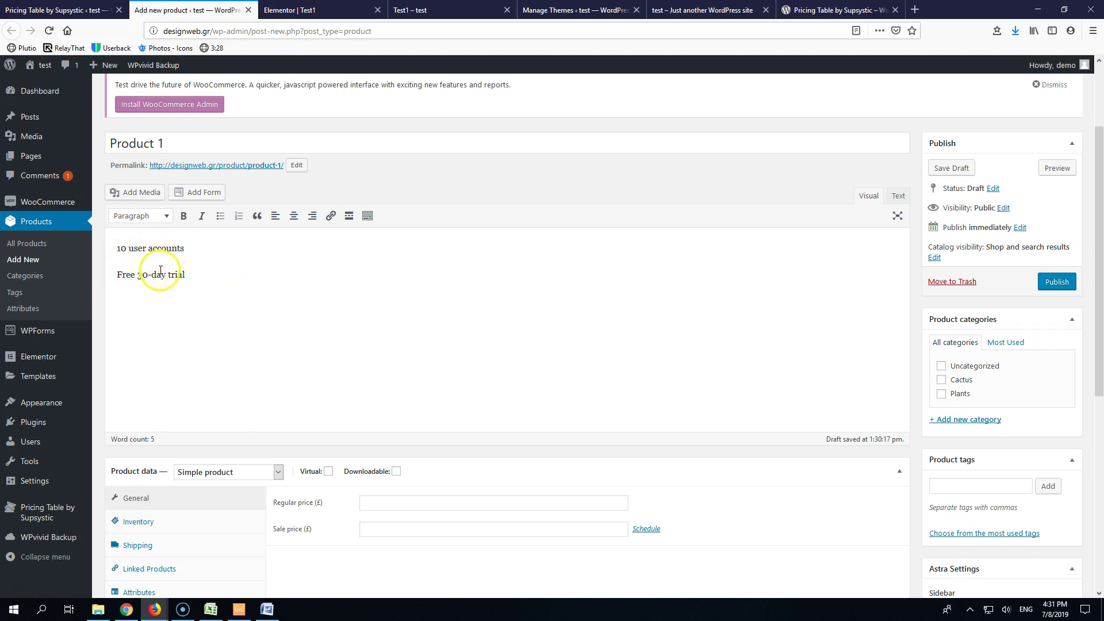
left_click(316, 281)
Mark Product 1 as a virtual product and set its regular price to 12.
scroll(316, 284, "down", 2)
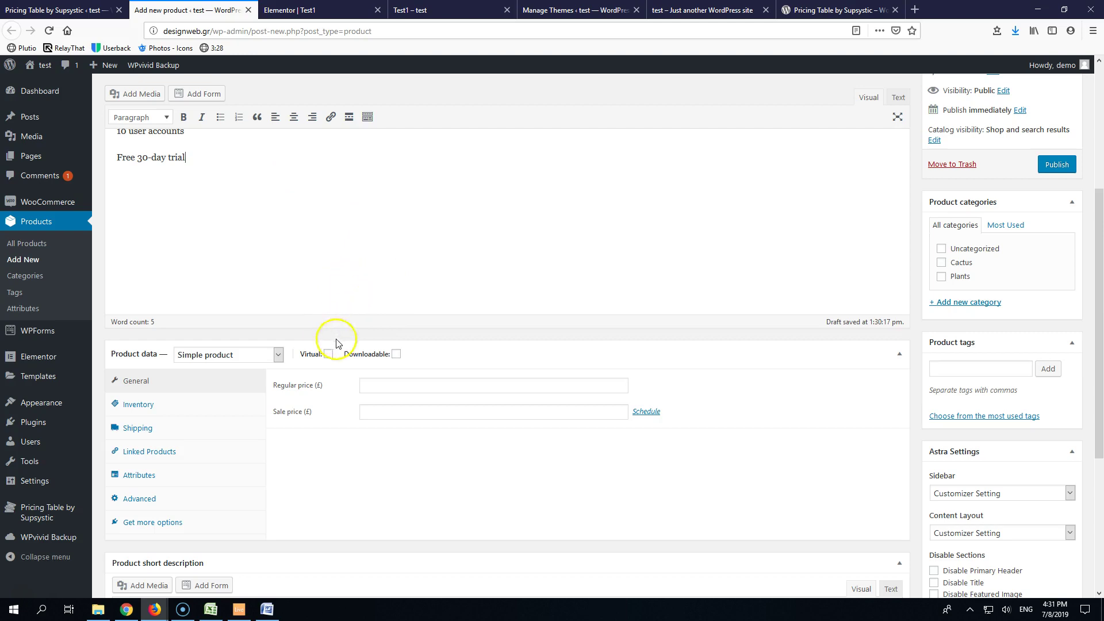
mouse_move(332, 358)
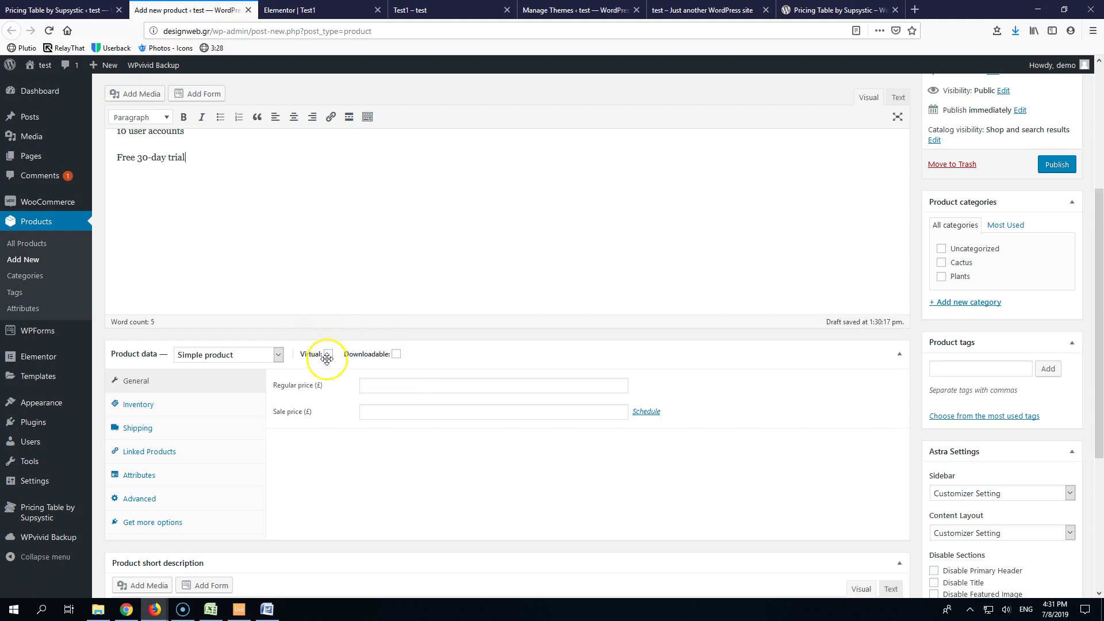
left_click(327, 354)
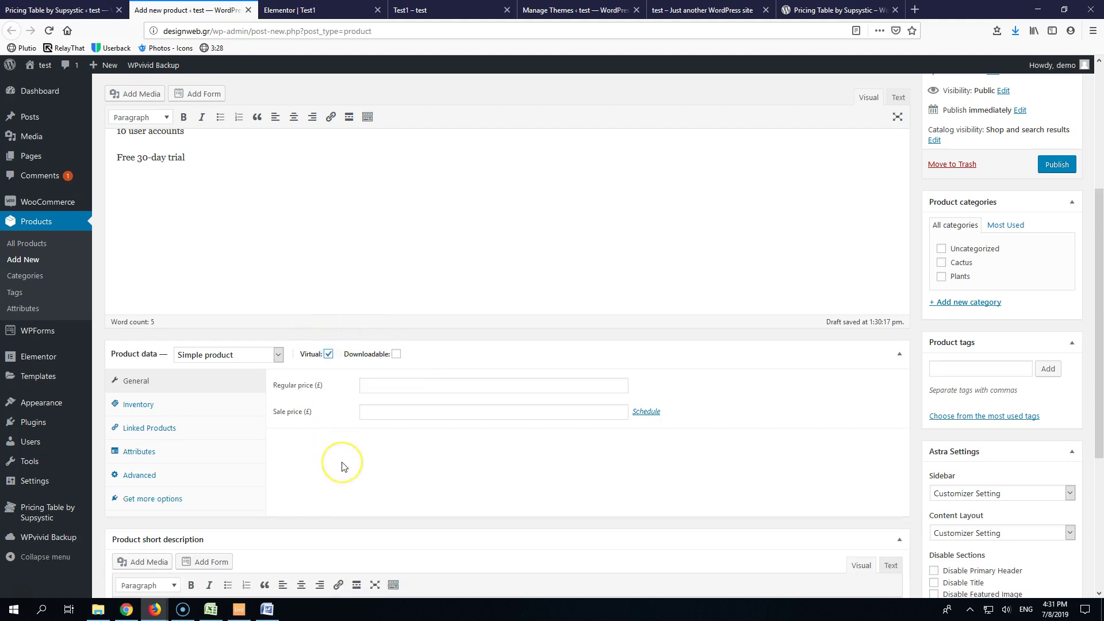
left_click(328, 355)
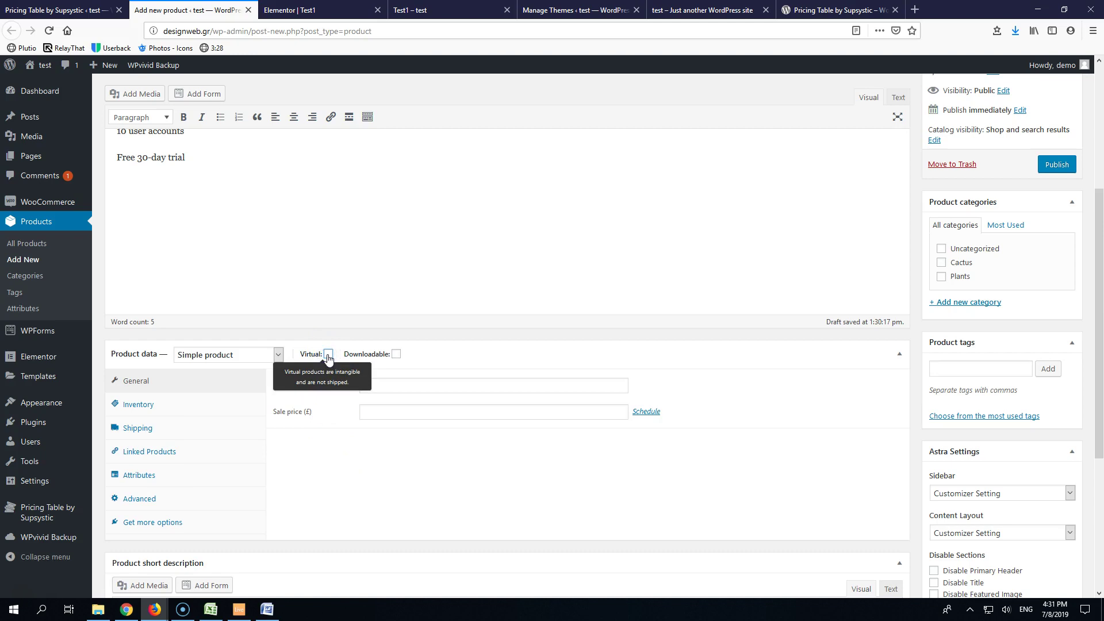
left_click(329, 355)
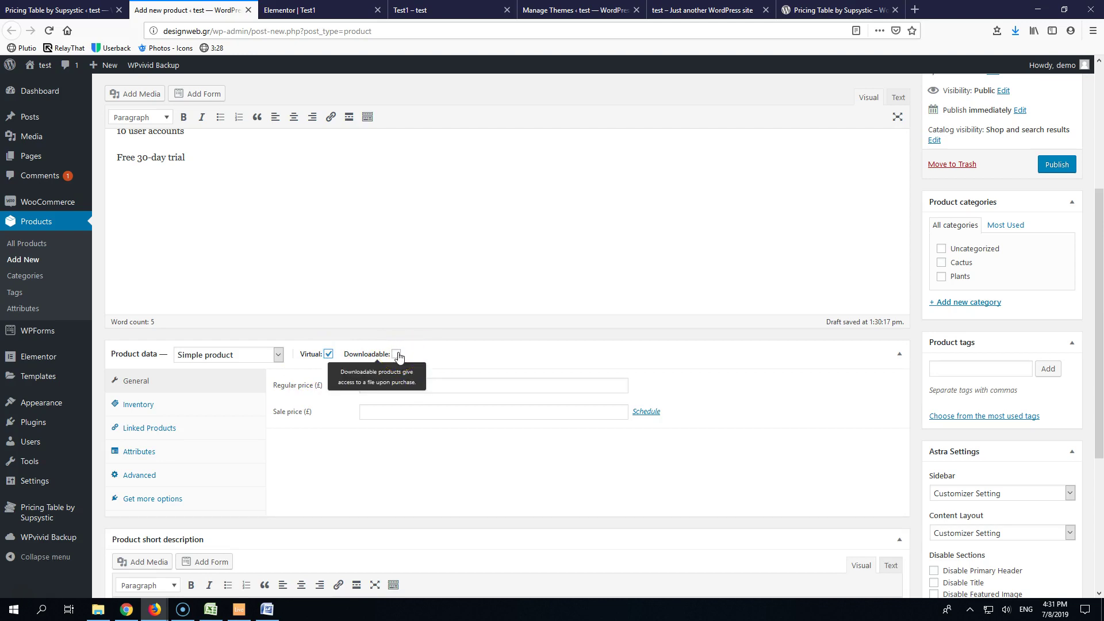
left_click(328, 354)
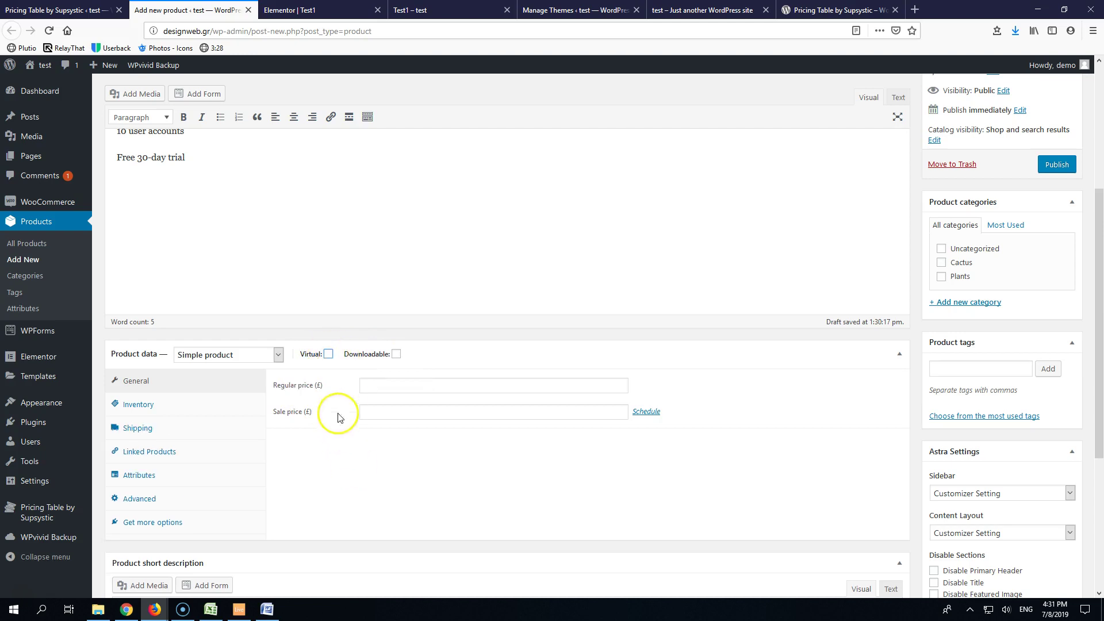
left_click(329, 354)
left_click(390, 385)
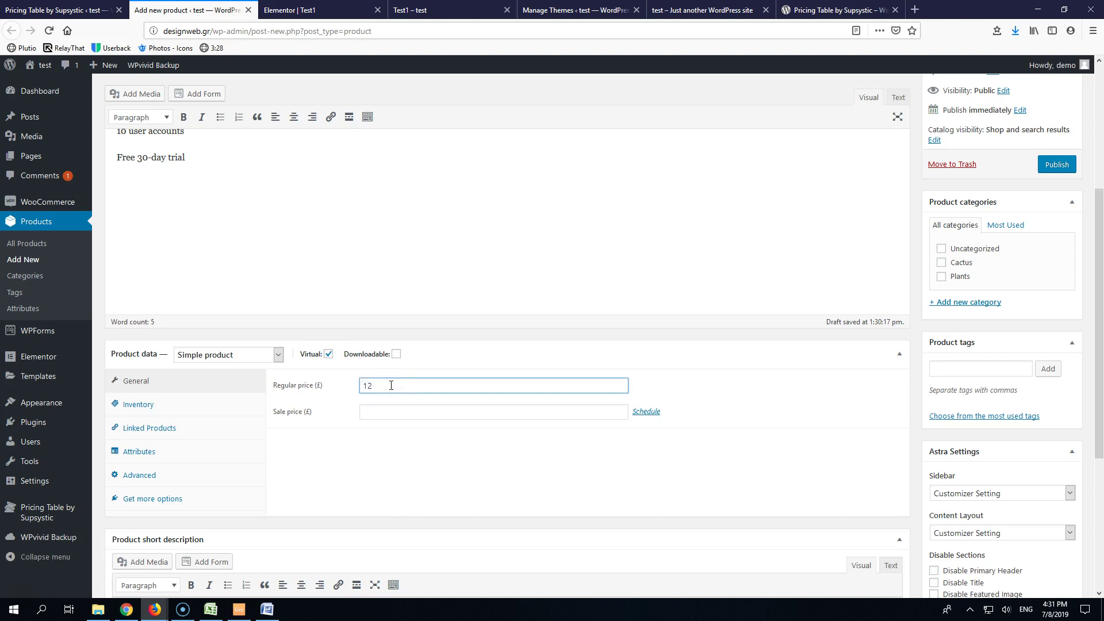
Assign Product 1 to the Plants category and look over its image and publishing options.
left_click(941, 276)
scroll(977, 368, "down", 4)
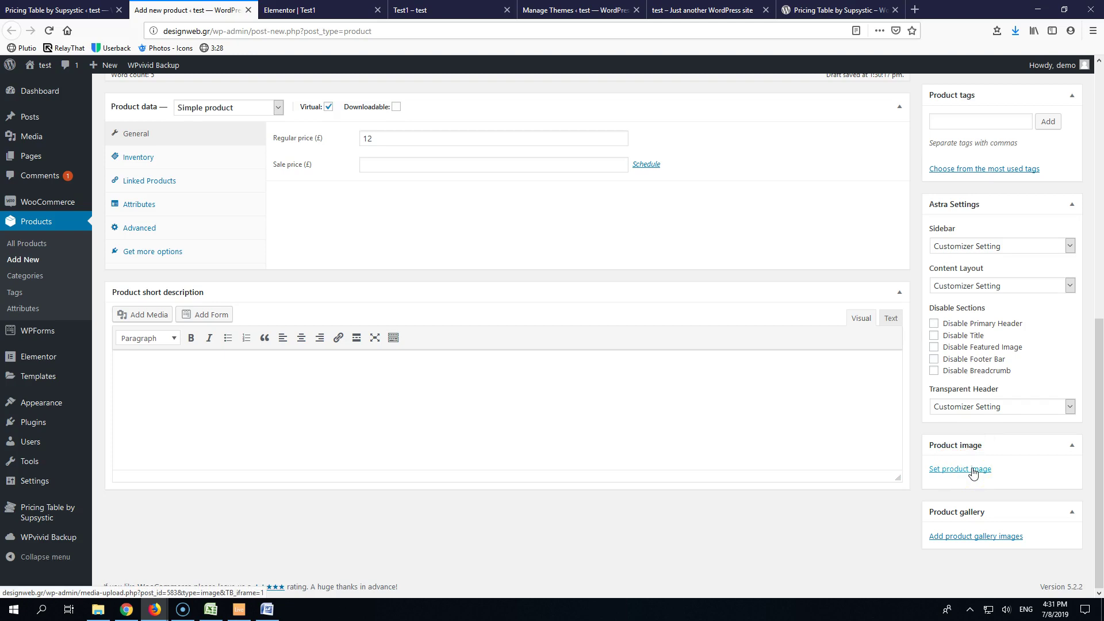
scroll(972, 472, "up", 5)
left_click(1065, 213)
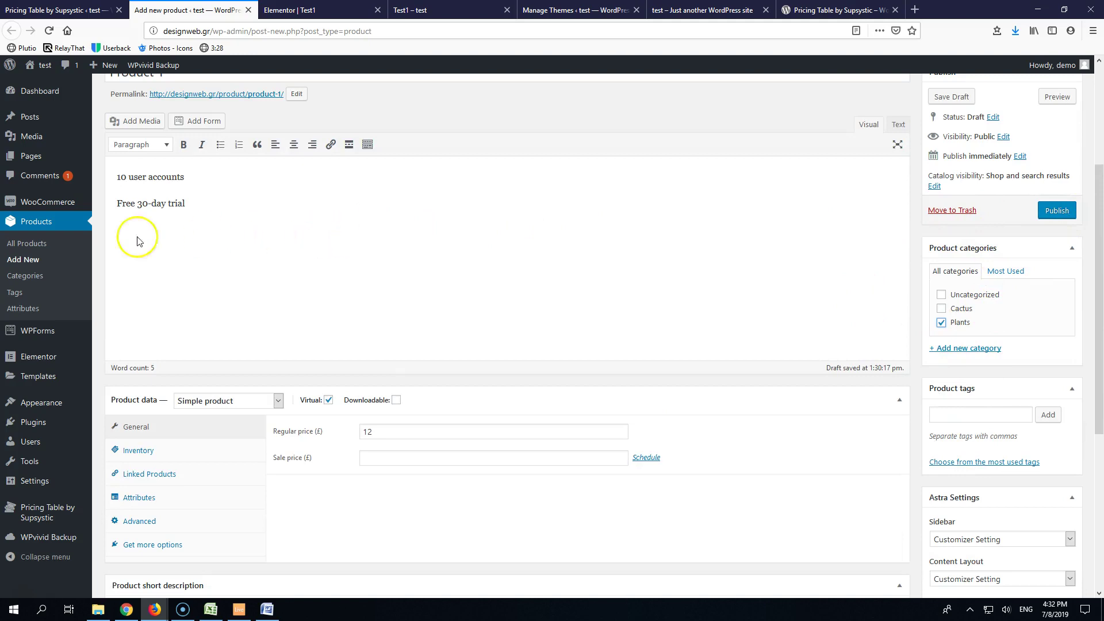
Leave the Product 1 editor without saving and look through the list of all products.
left_click(29, 246)
left_click(625, 273)
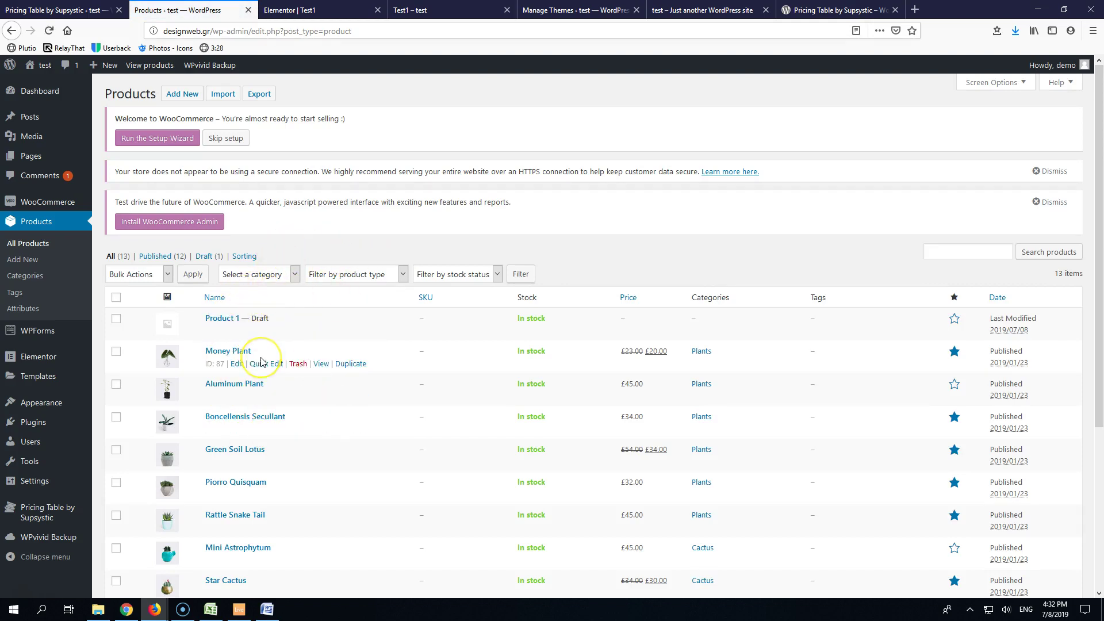
scroll(268, 359, "down", 4)
scroll(263, 361, "up", 2)
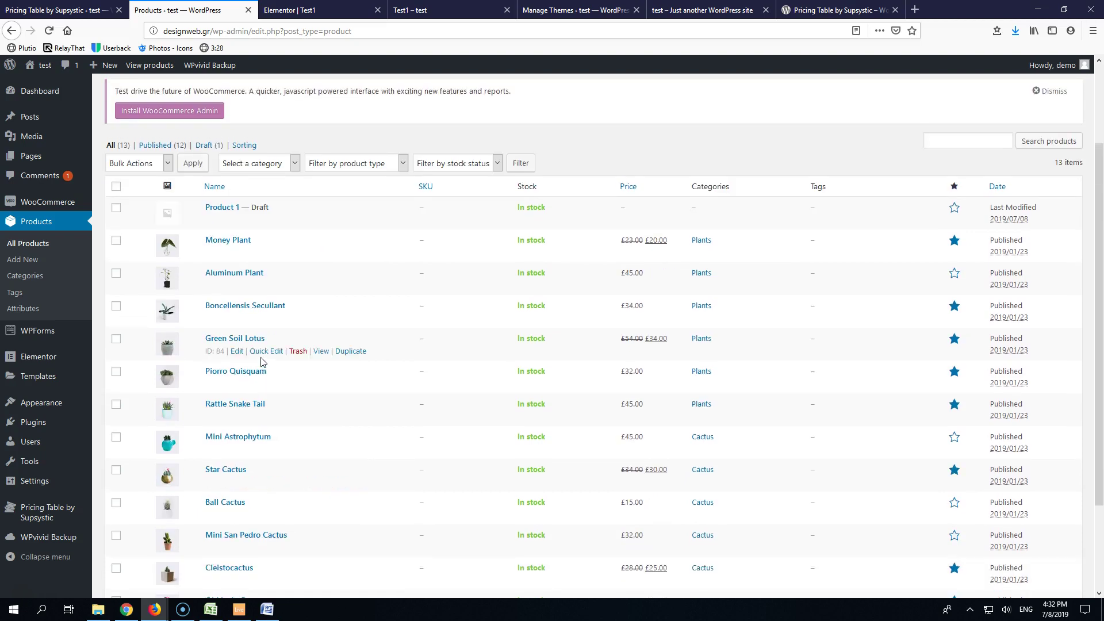
Open the link settings of the Single License column's Sign up! button in the pricing table and select its link address.
left_click(75, 10)
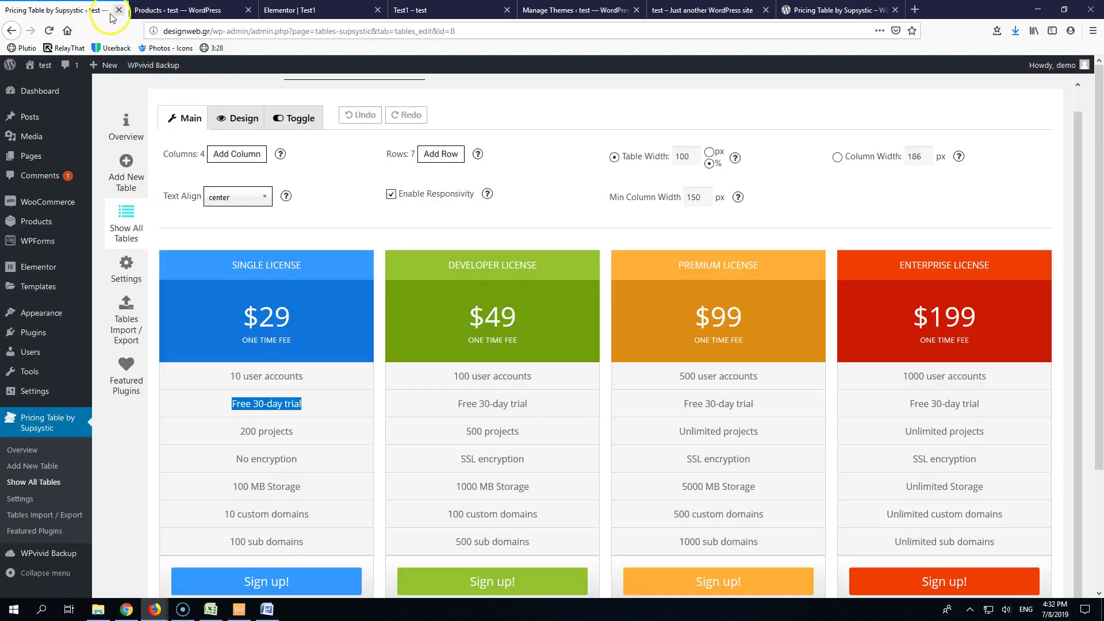
mouse_move(234, 505)
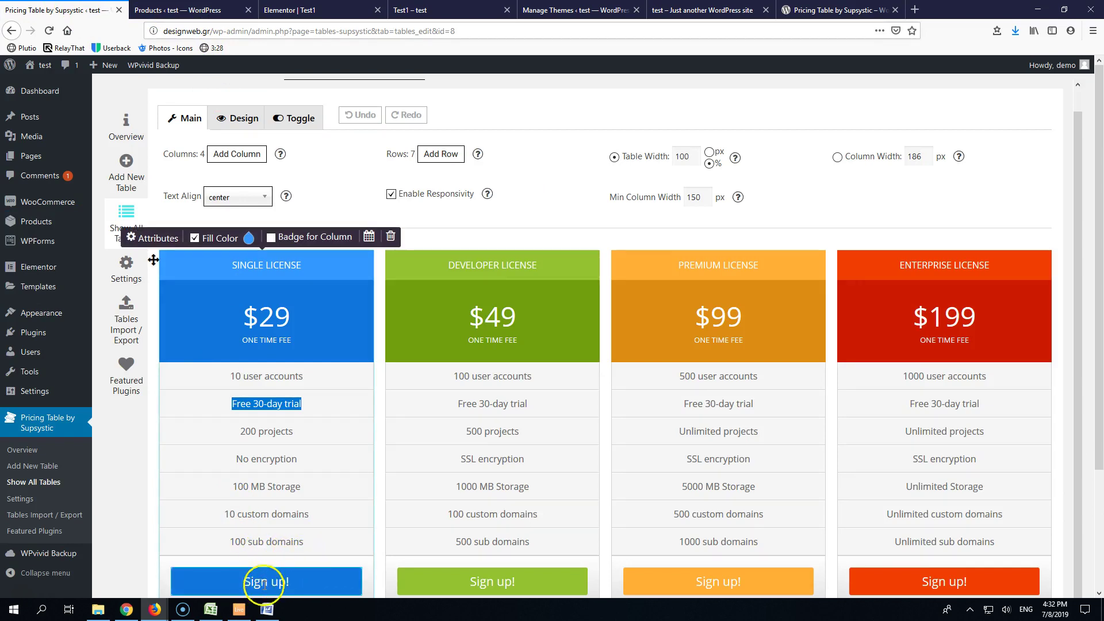
scroll(259, 578, "down", 2)
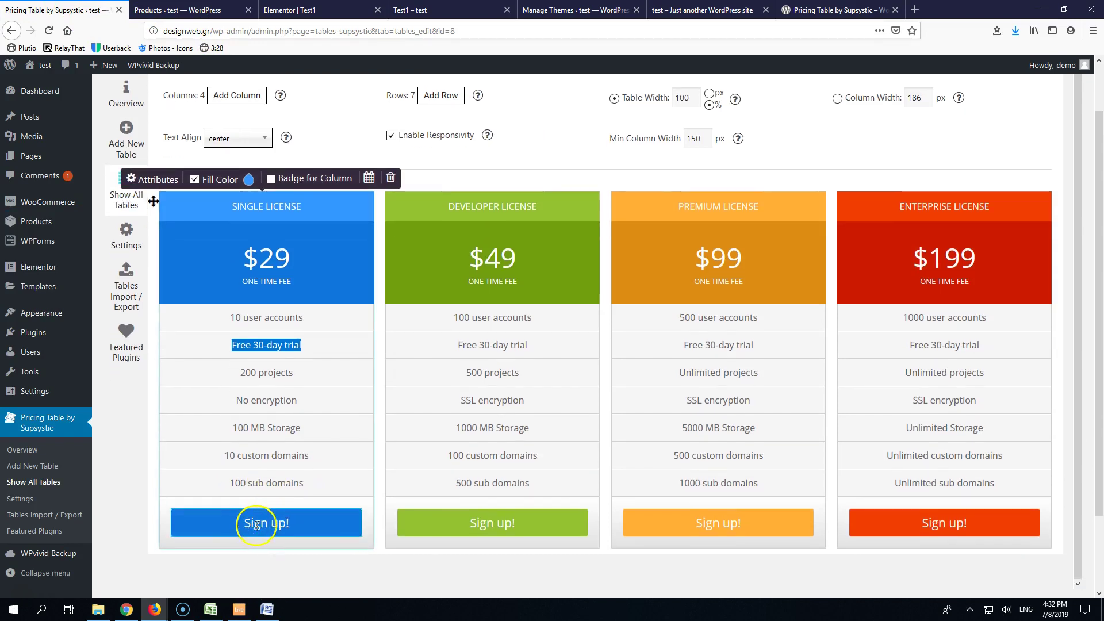
left_click(263, 526)
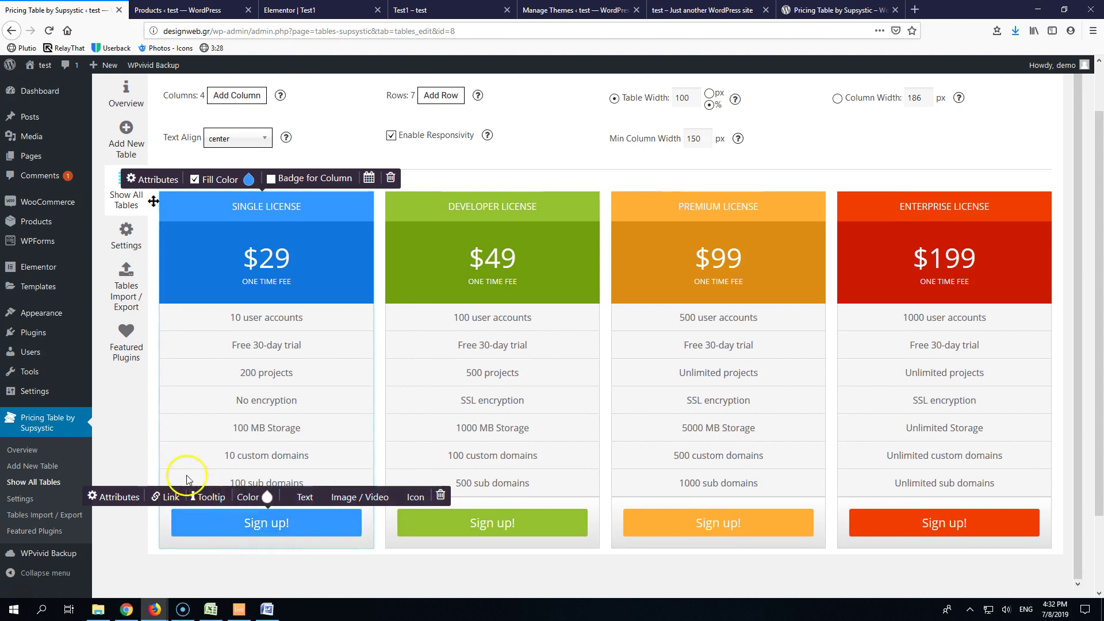
left_click(164, 502)
left_click_drag(192, 437, 109, 437)
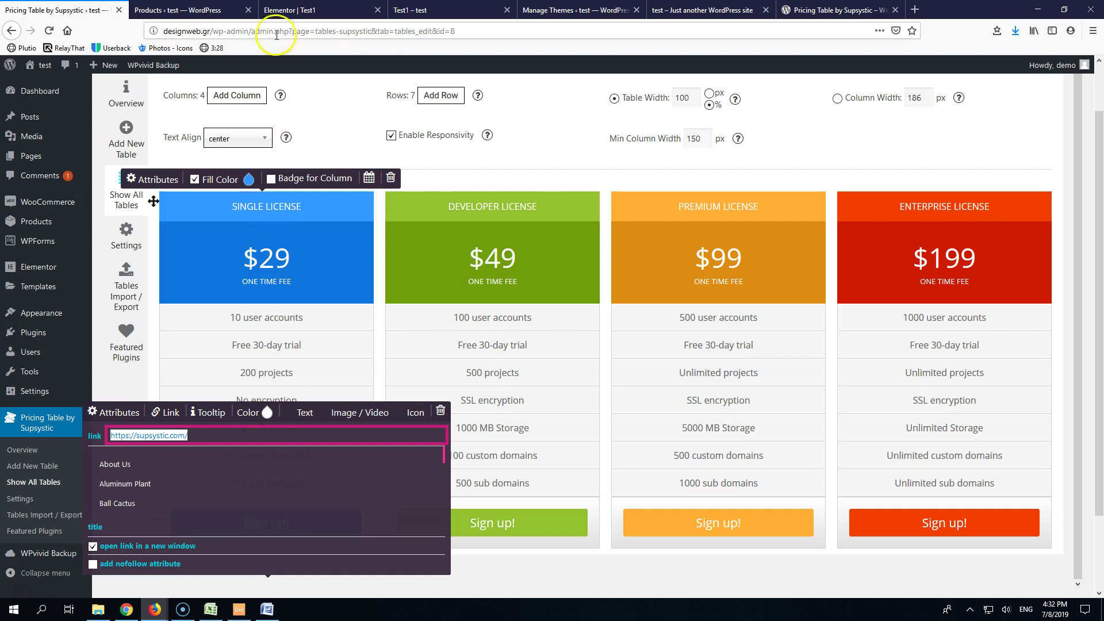
View the Money Plant product page in a new tab, add the product to the cart, and remove it from the cart.
left_click(216, 5)
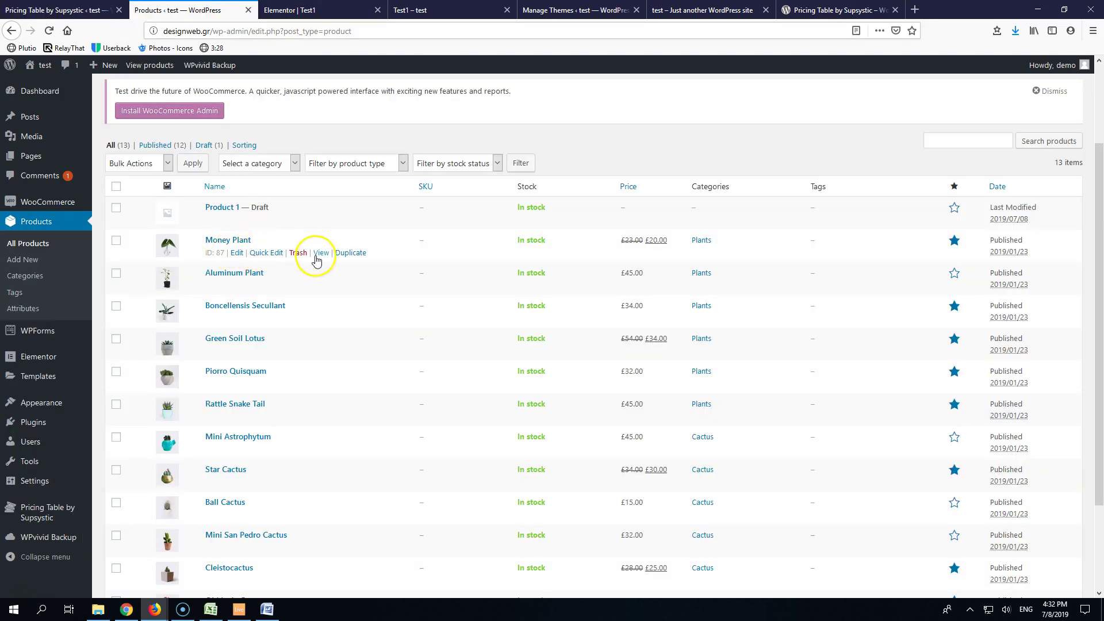
left_click(321, 253)
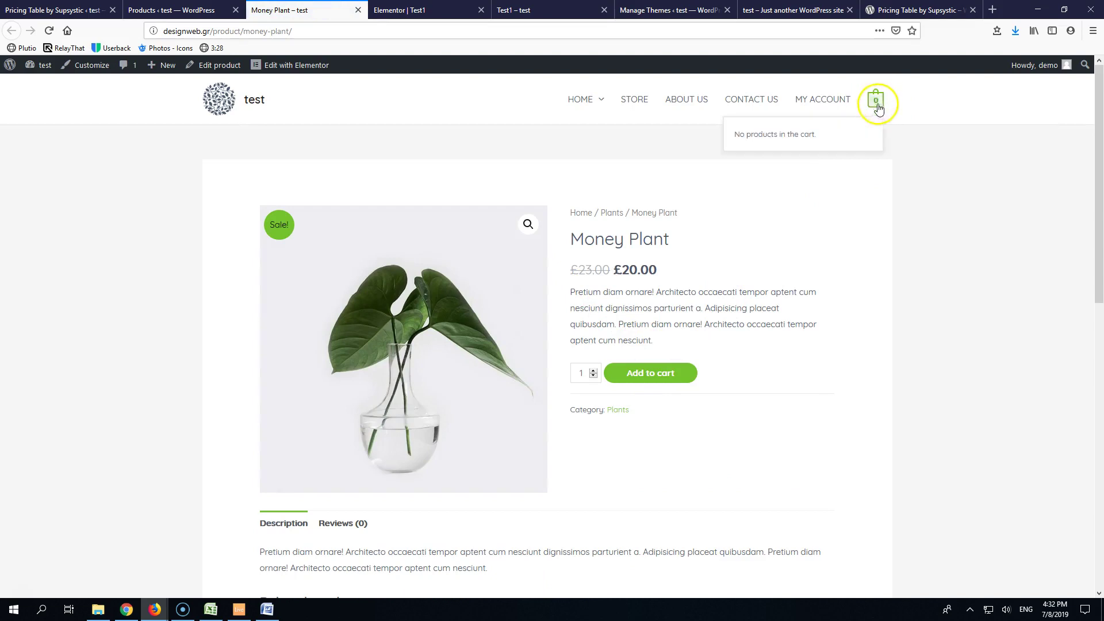
left_click(649, 375)
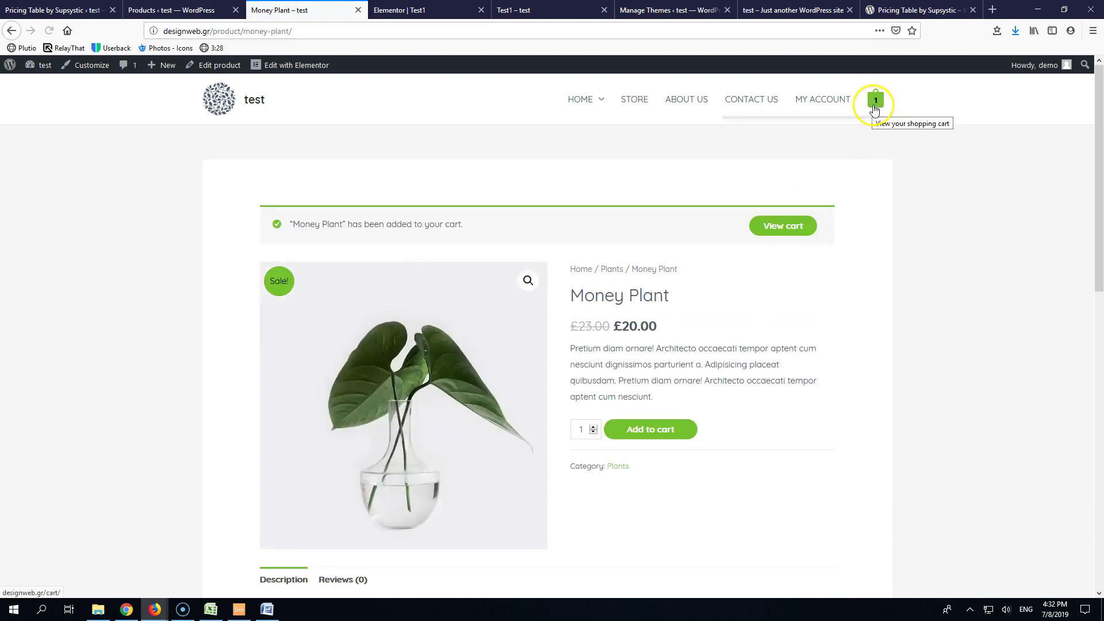
mouse_move(880, 103)
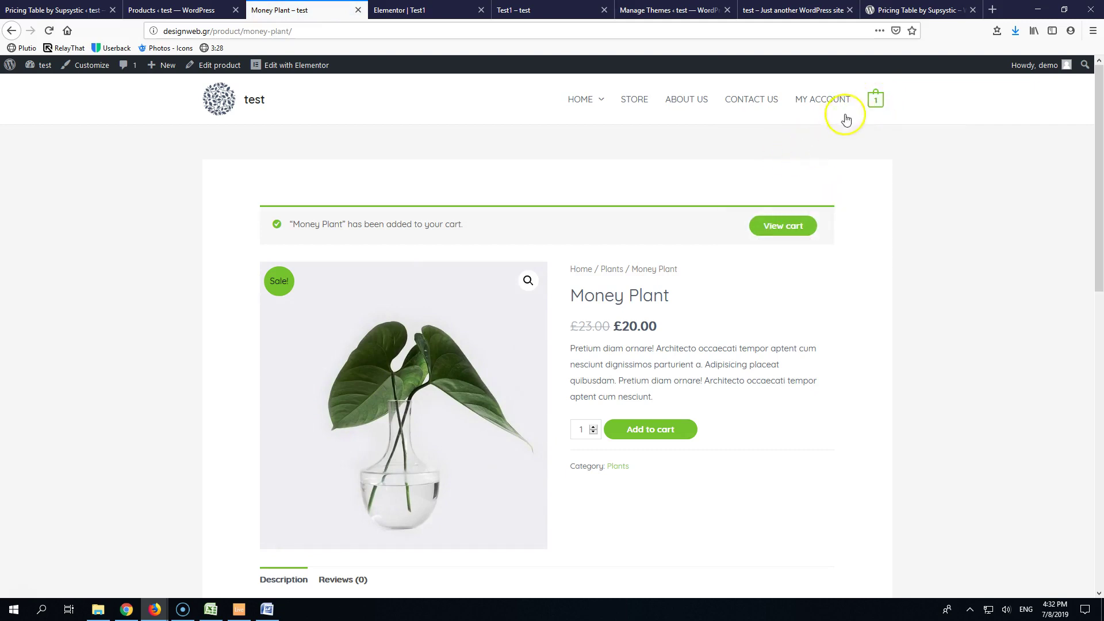
left_click(865, 138)
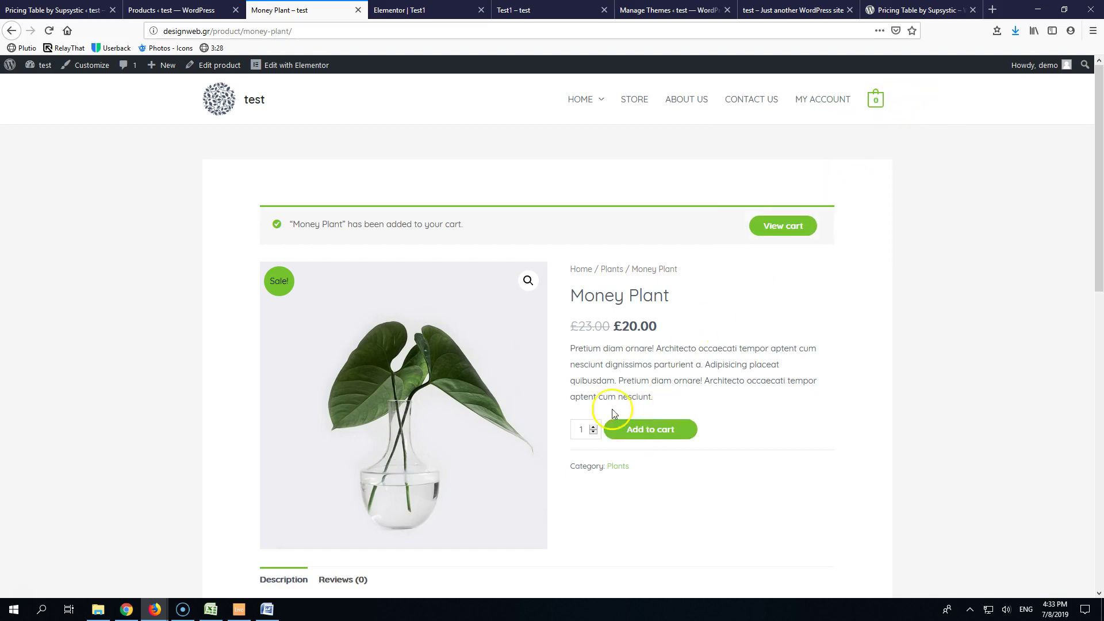
left_click(89, 7)
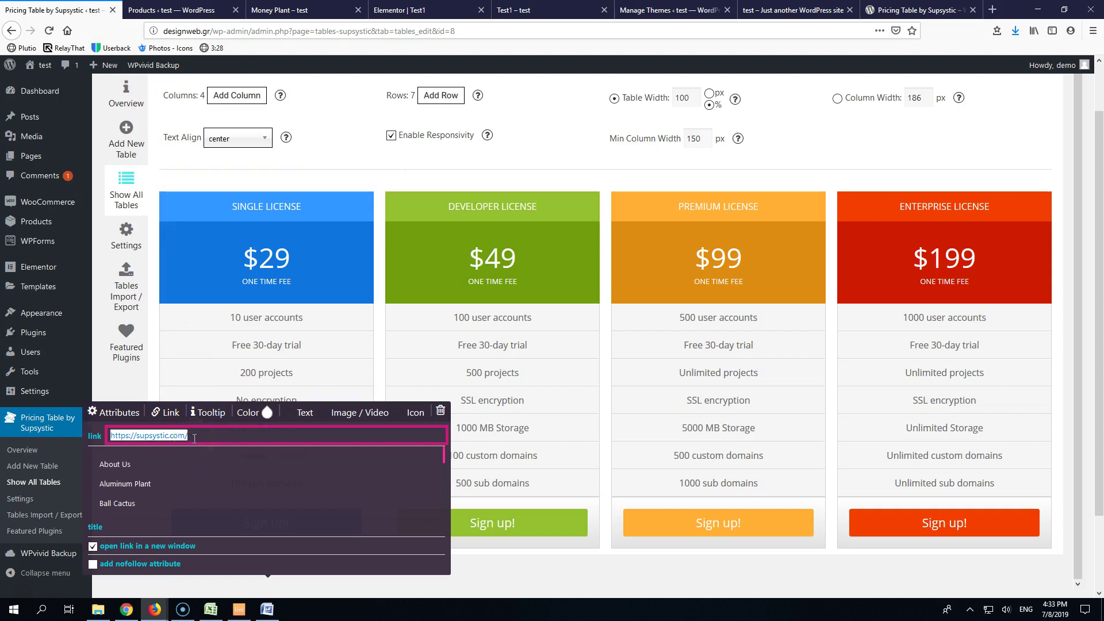
type("h")
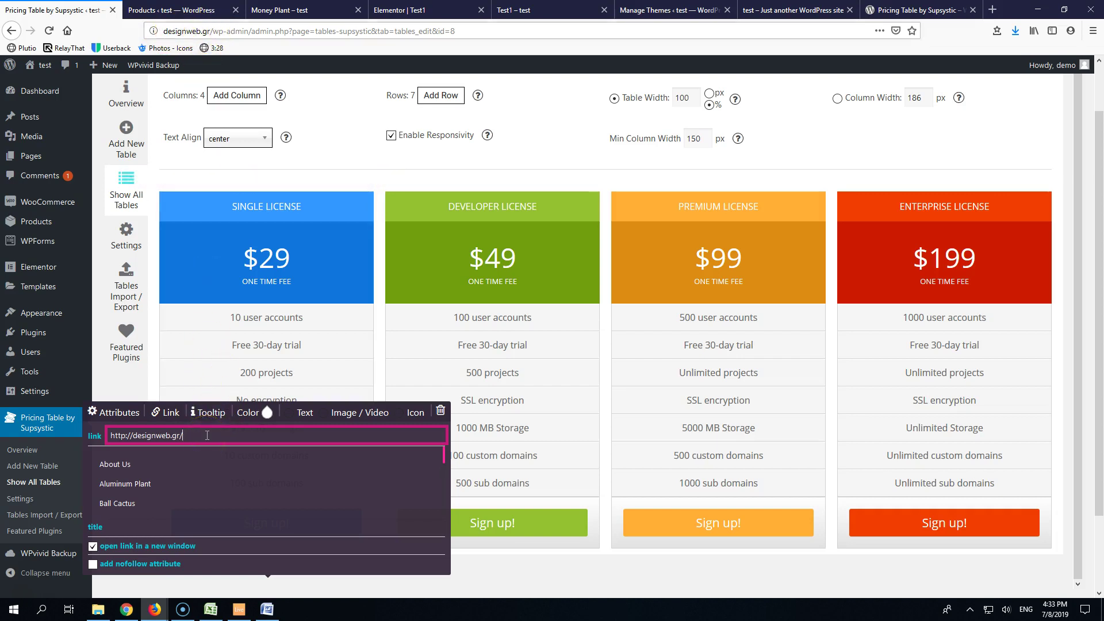
type("?add-to-cart=")
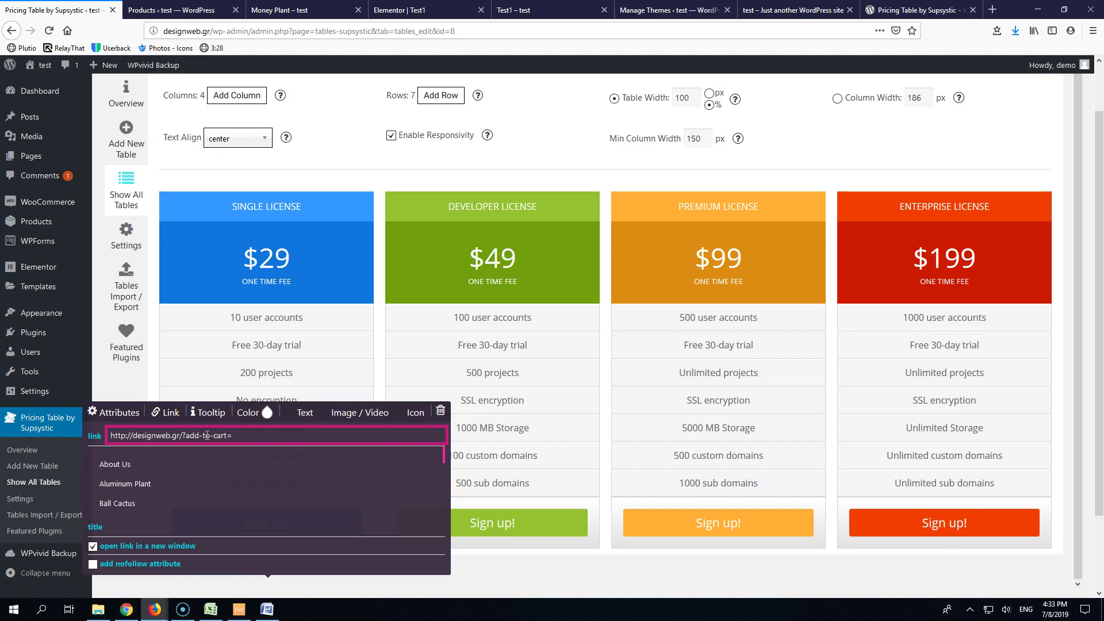
Look up the Money Plant product's ID in the product list and in its edit page address, and close the edit page.
left_click(206, 9)
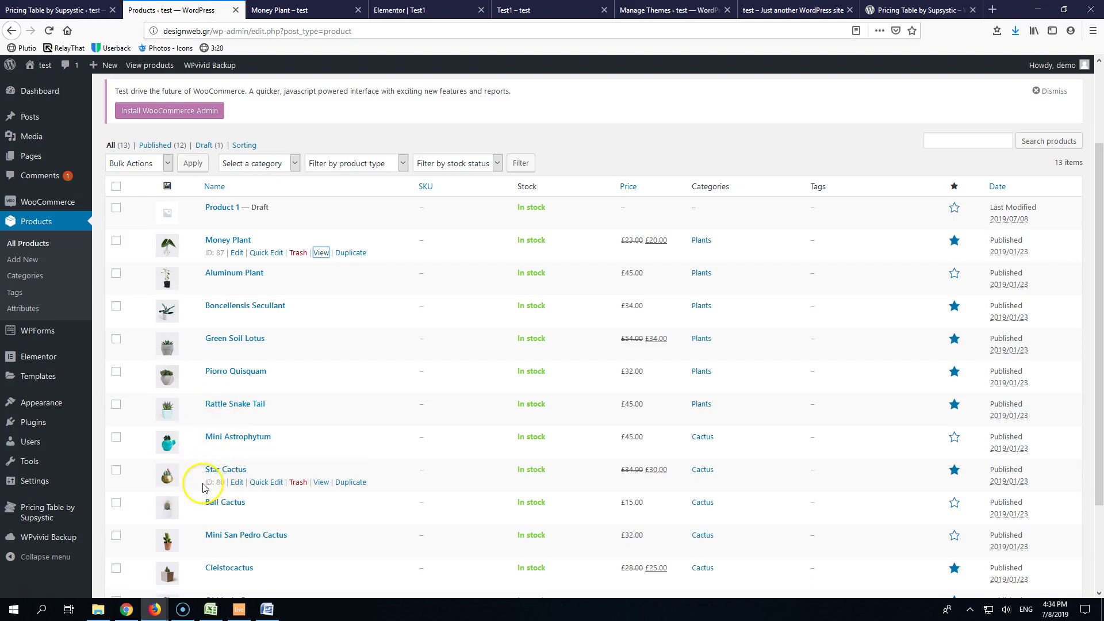
middle_click(236, 252)
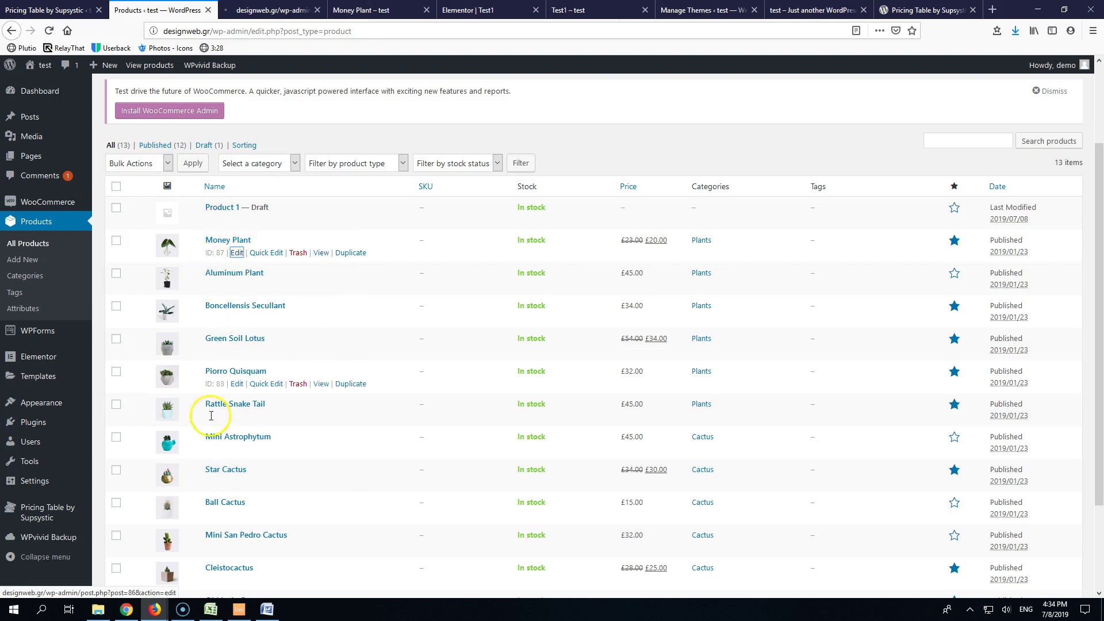
left_click(264, 11)
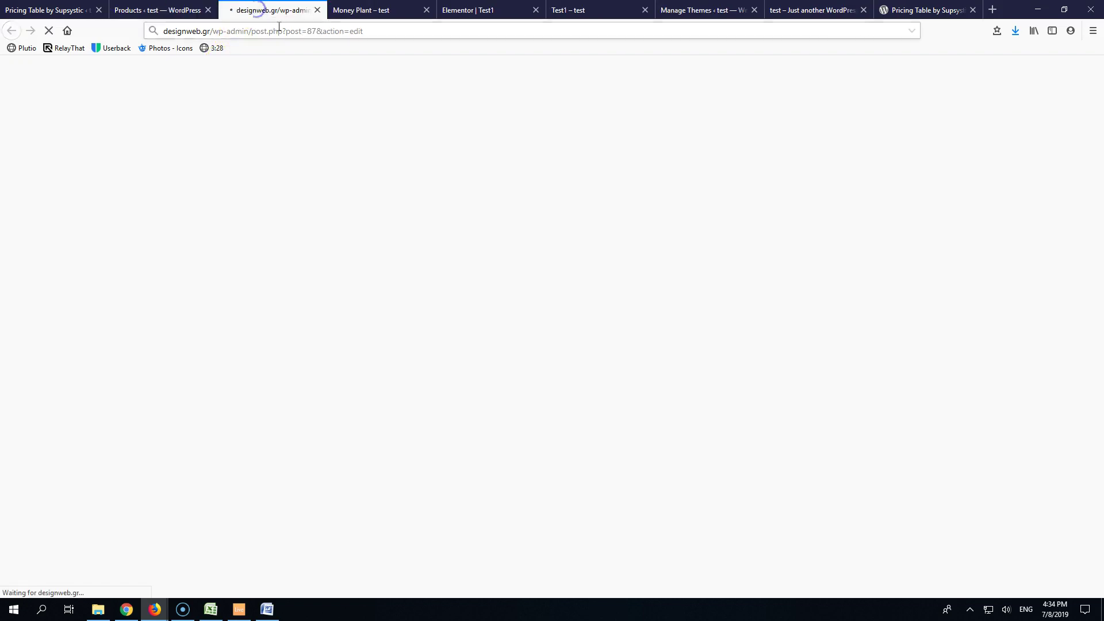
double_click(311, 31)
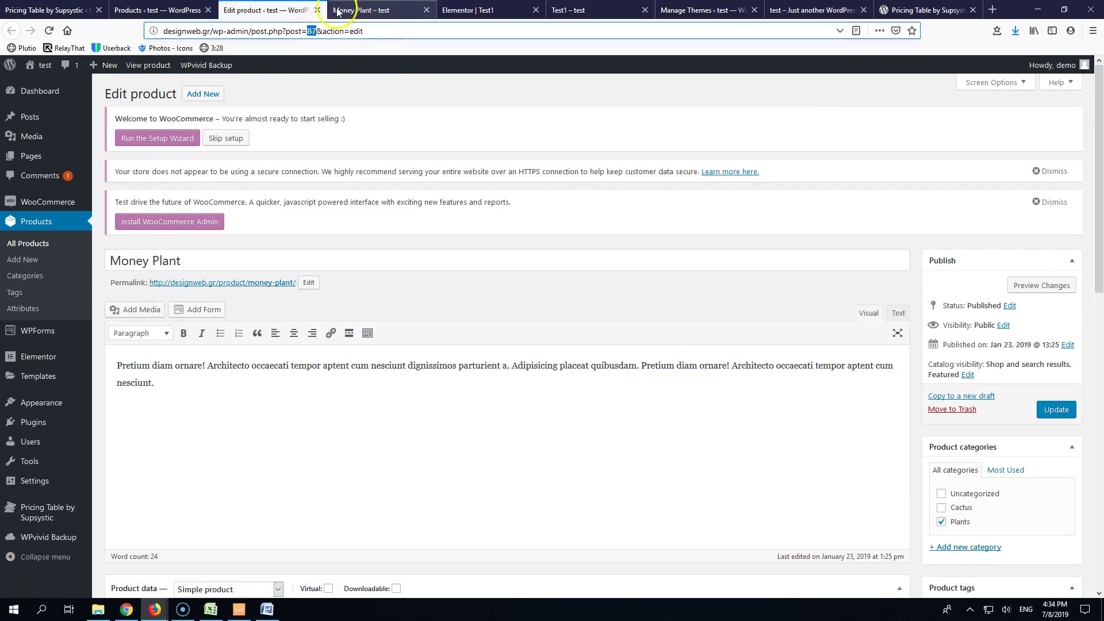
left_click(317, 10)
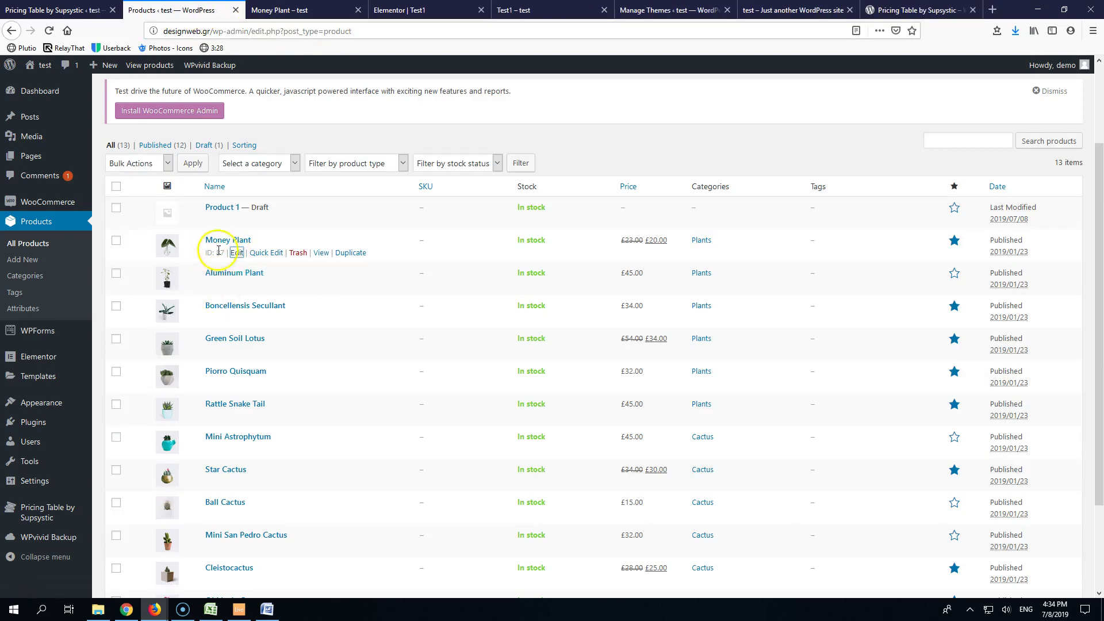
left_click(75, 10)
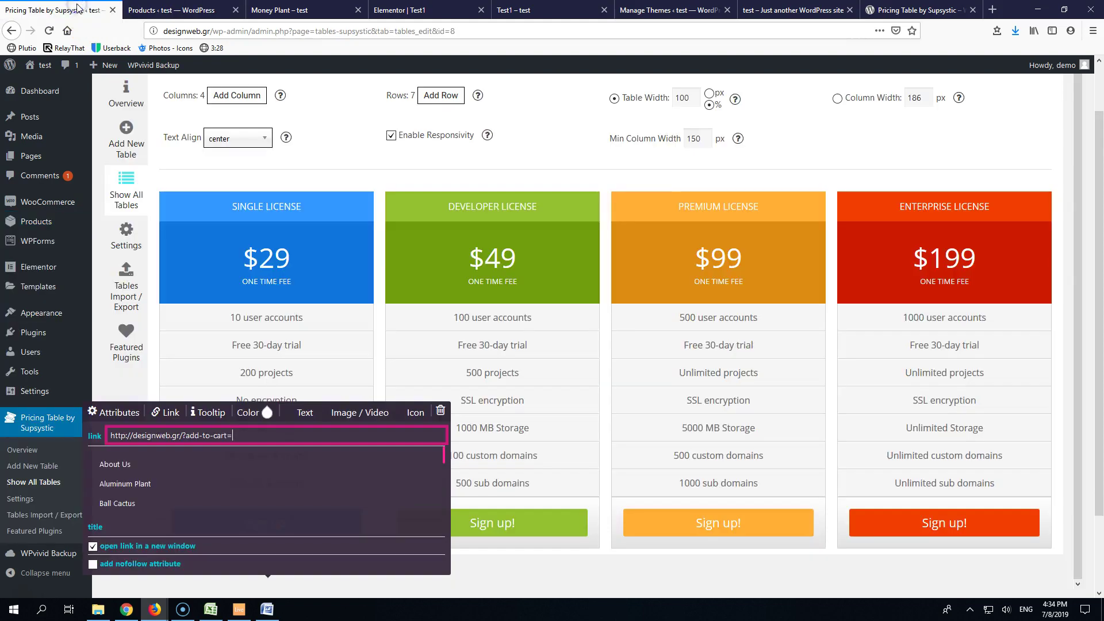
left_click(254, 436)
left_click(268, 348)
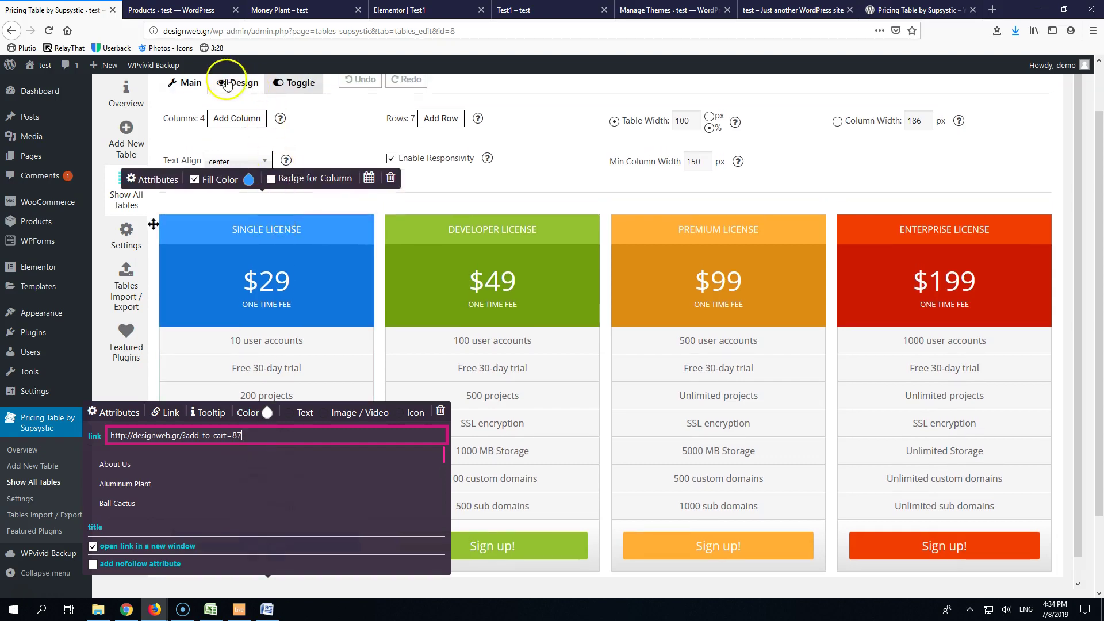
scroll(259, 109, "up", 2)
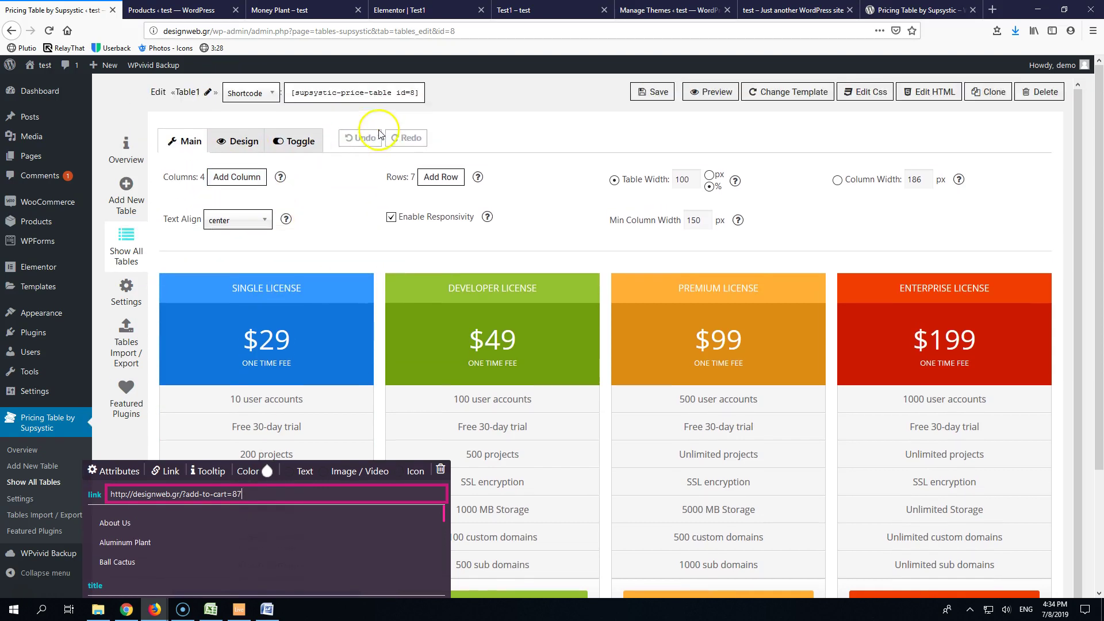
left_click(654, 92)
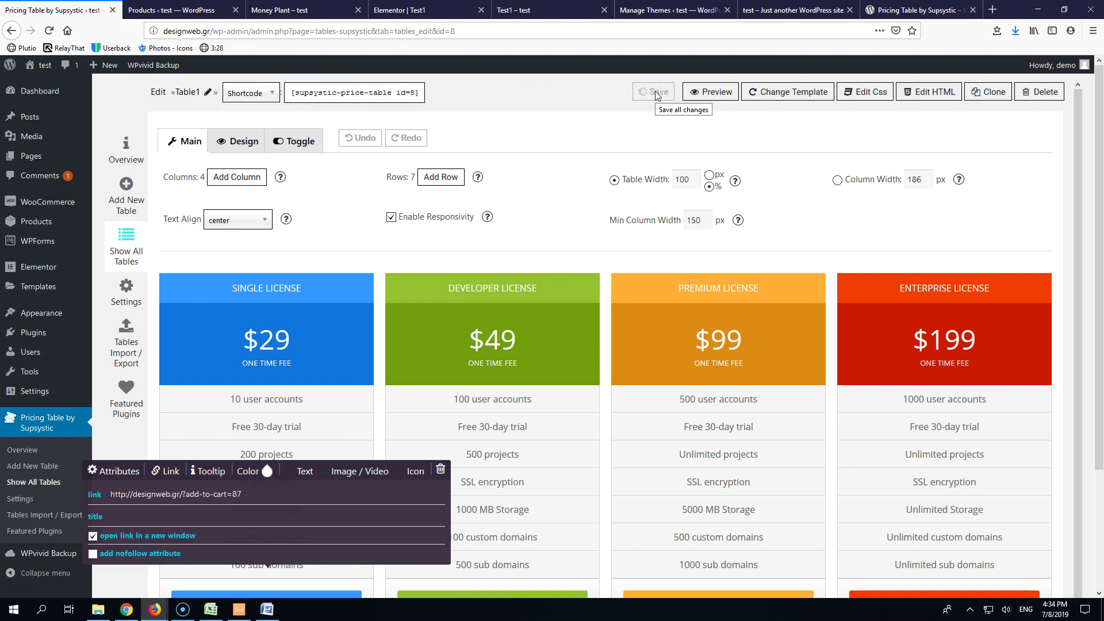
Reload the published Test1 page and follow the Single License column's Sign up! button to test its link.
left_click(192, 10)
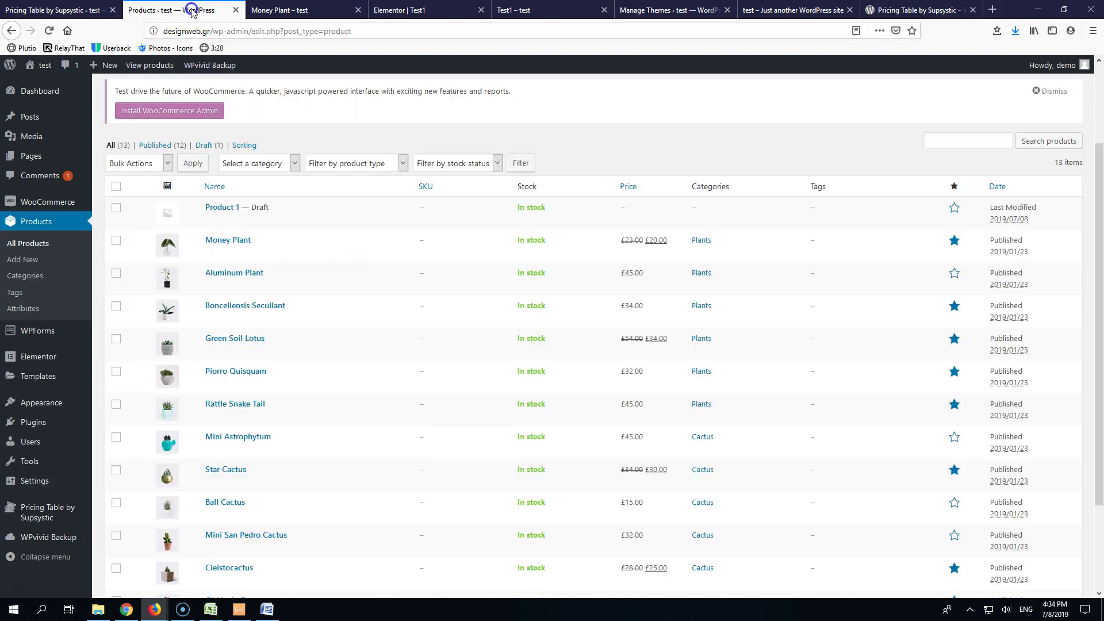
left_click(286, 9)
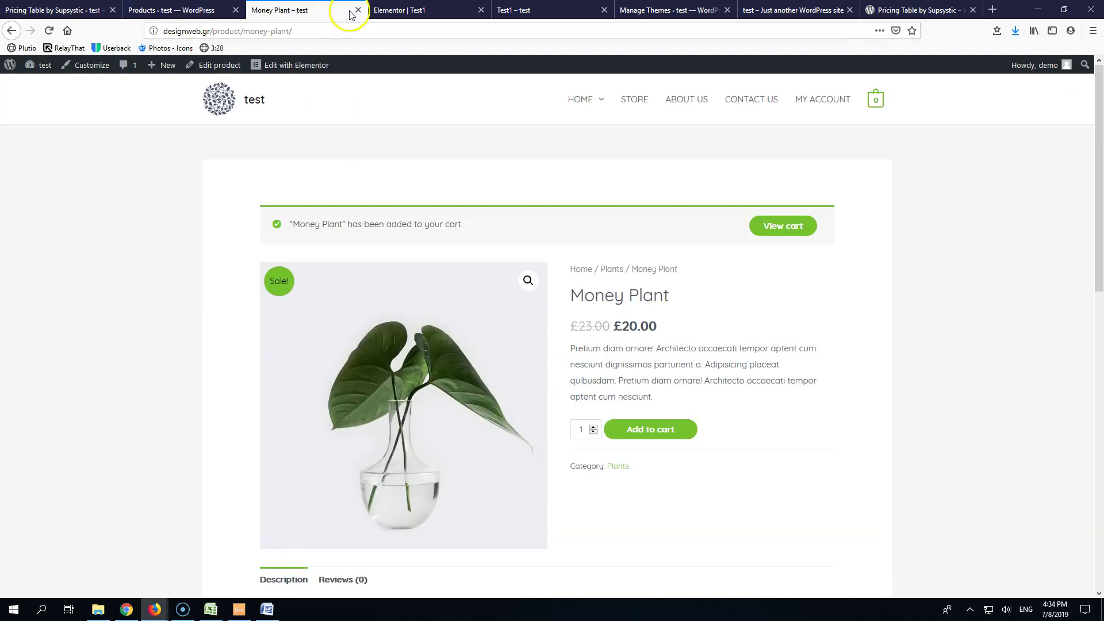
left_click(426, 10)
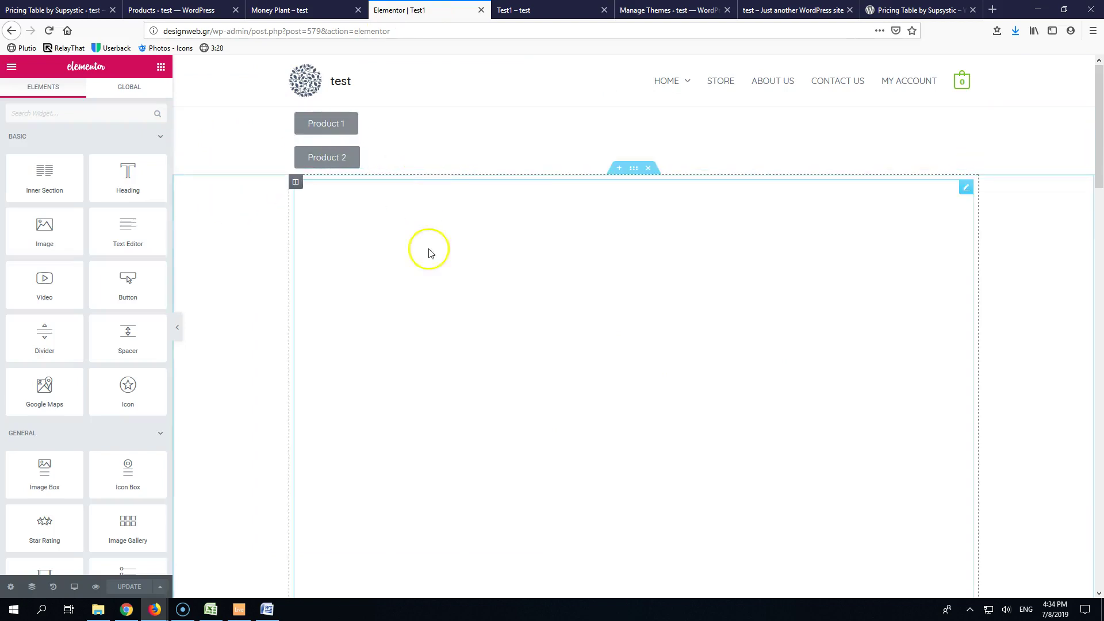
left_click(538, 9)
left_click(48, 32)
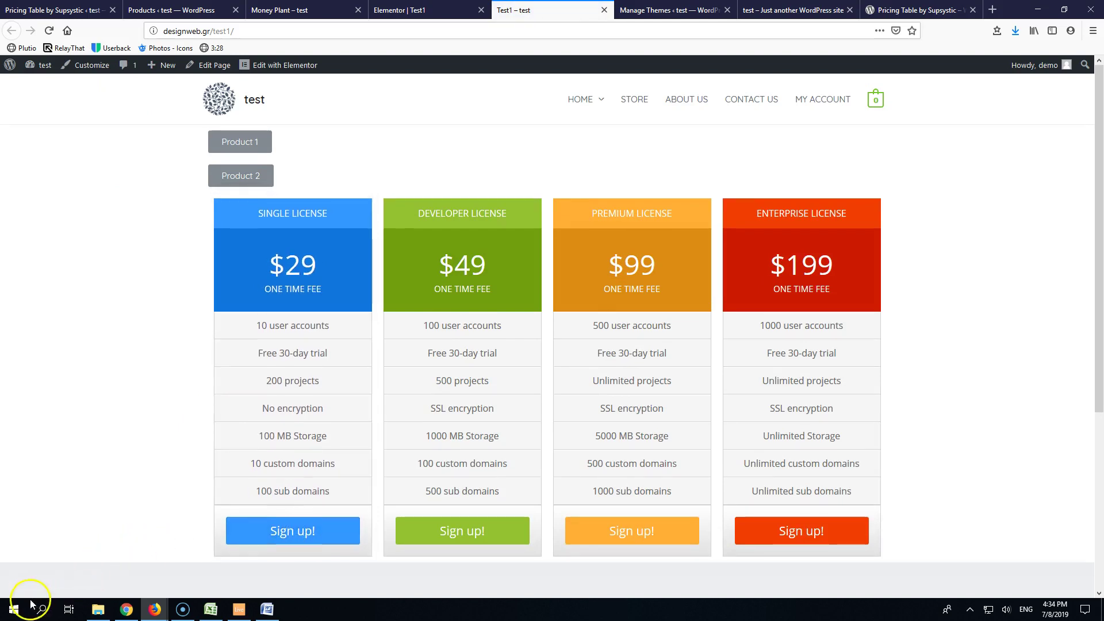
left_click(274, 532)
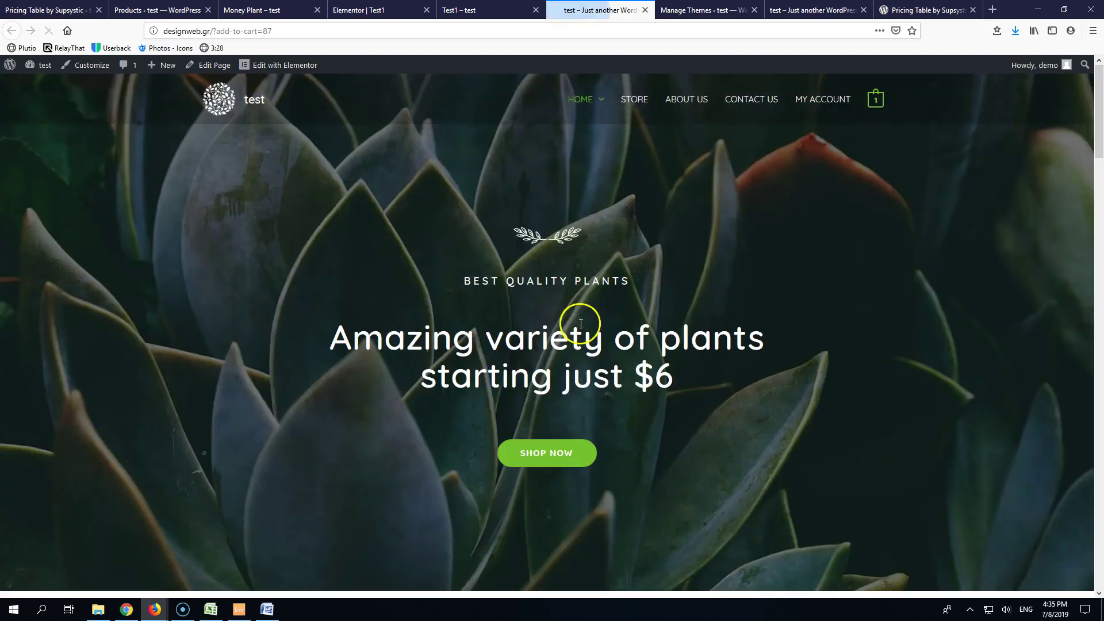
Check the cart contents, look through the home page, and remove Money Plant from the cart.
left_click(875, 104)
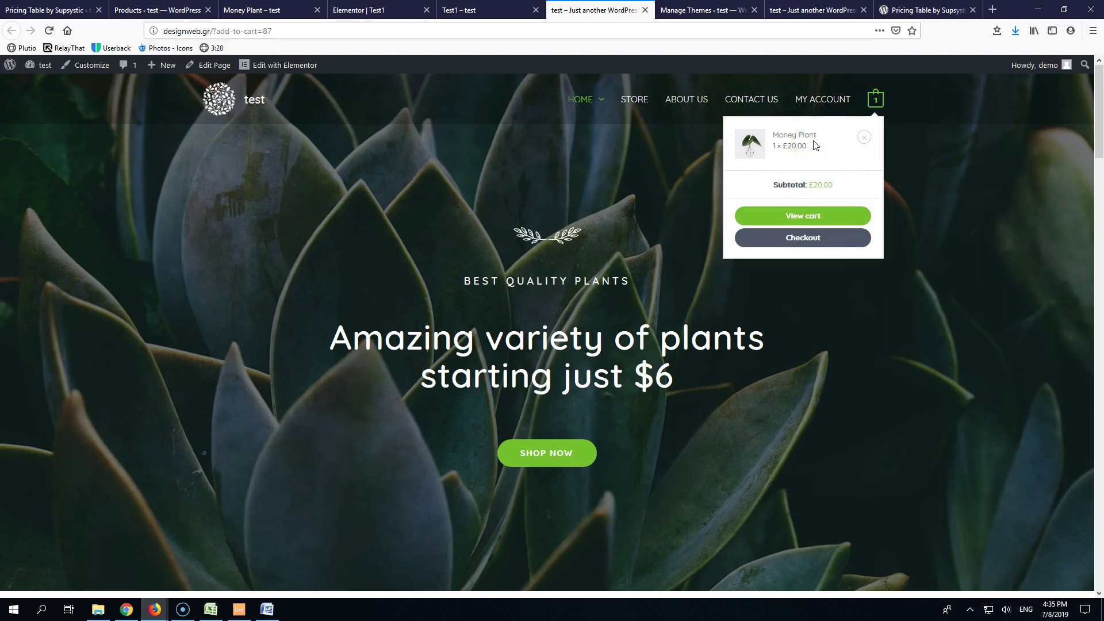
scroll(813, 168, "down", 15)
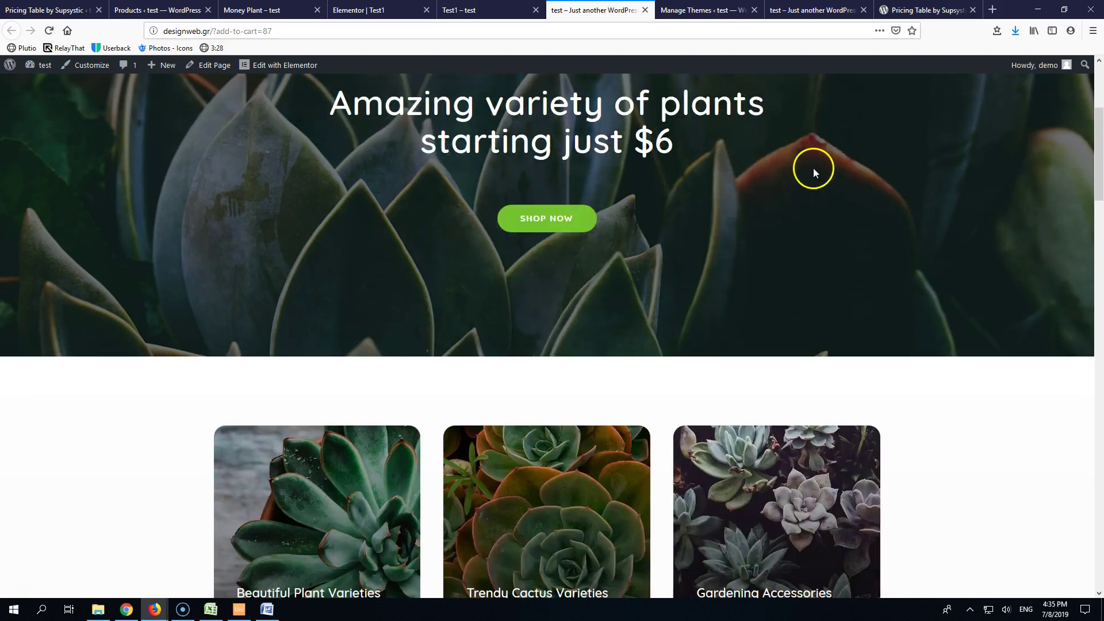
scroll(813, 173, "down", 10)
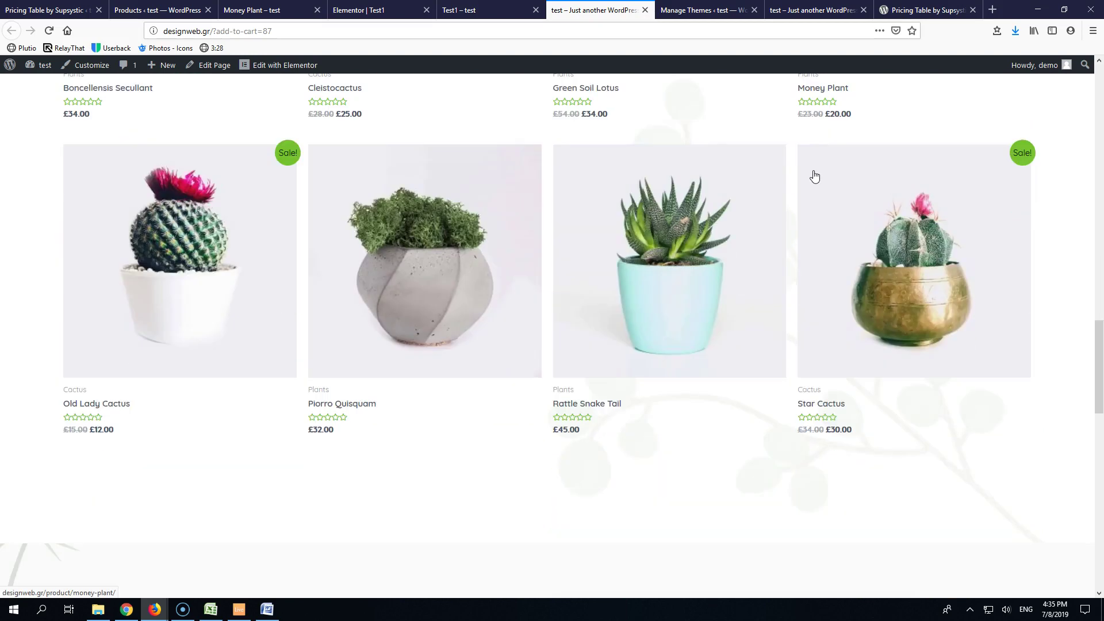
scroll(813, 175, "up", 14)
scroll(814, 175, "up", 8)
left_click(875, 101)
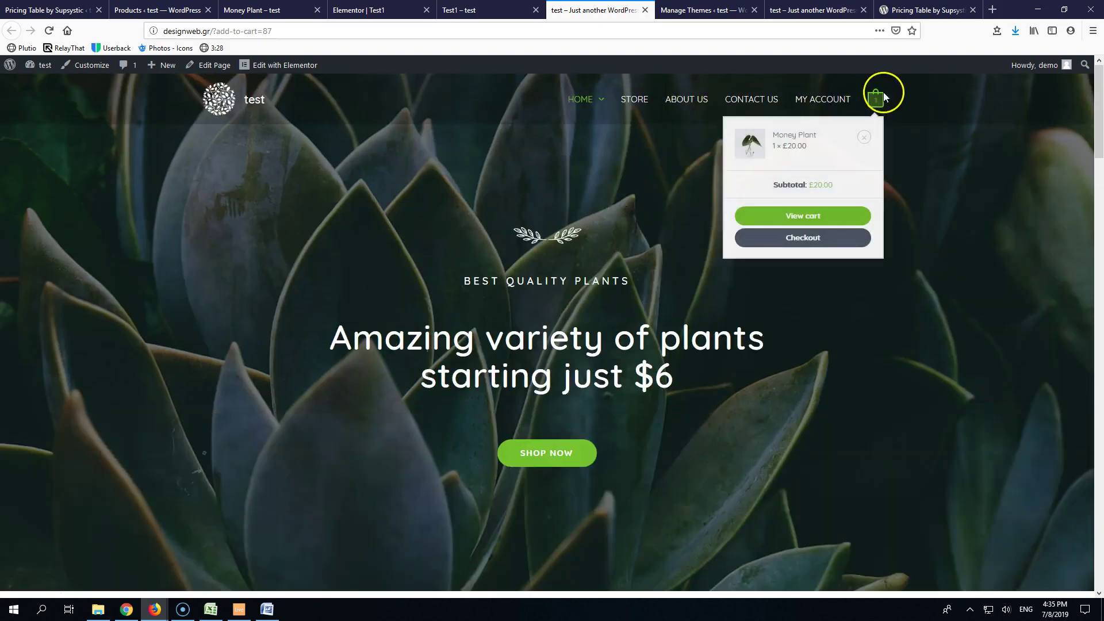
left_click(878, 99)
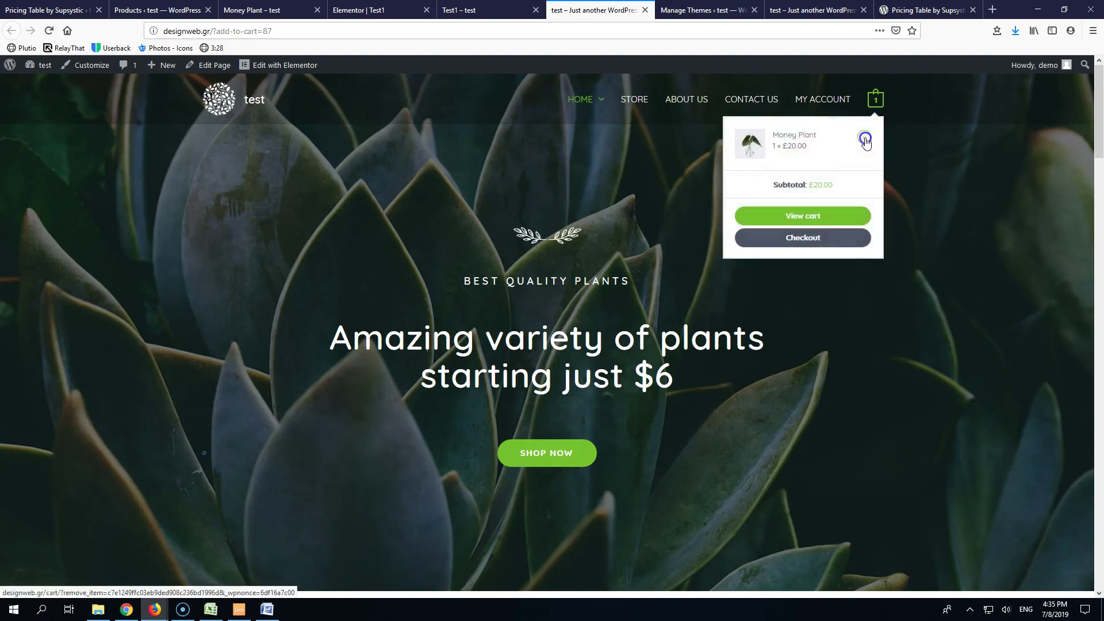
left_click(864, 137)
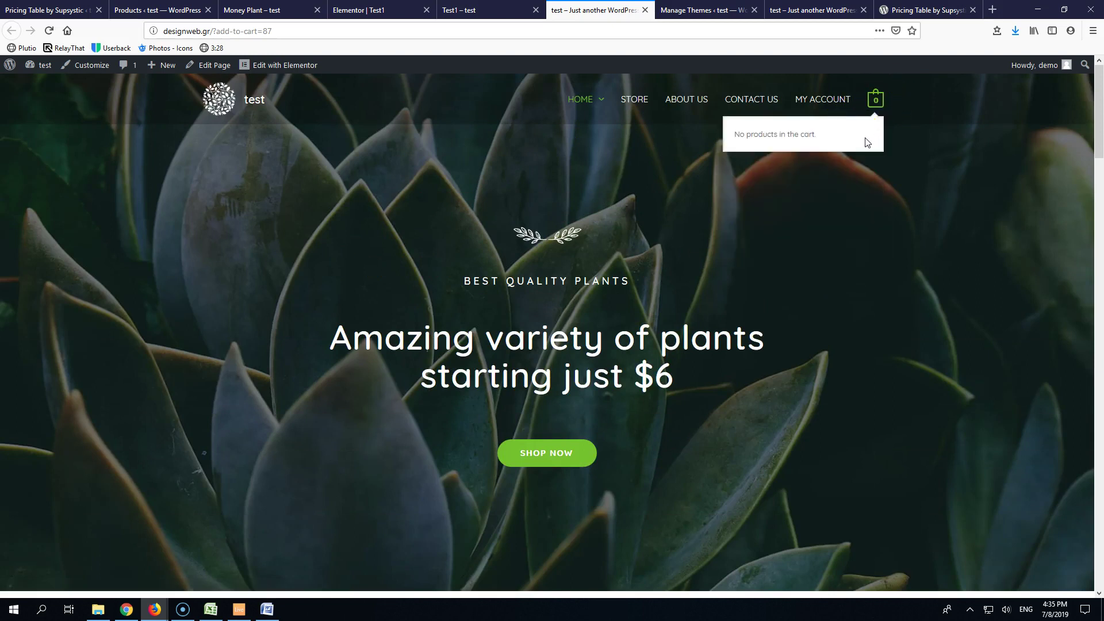
Reload the Test1 page, test the Single License Sign up! button again, and remove Money Plant from the cart.
left_click(371, 11)
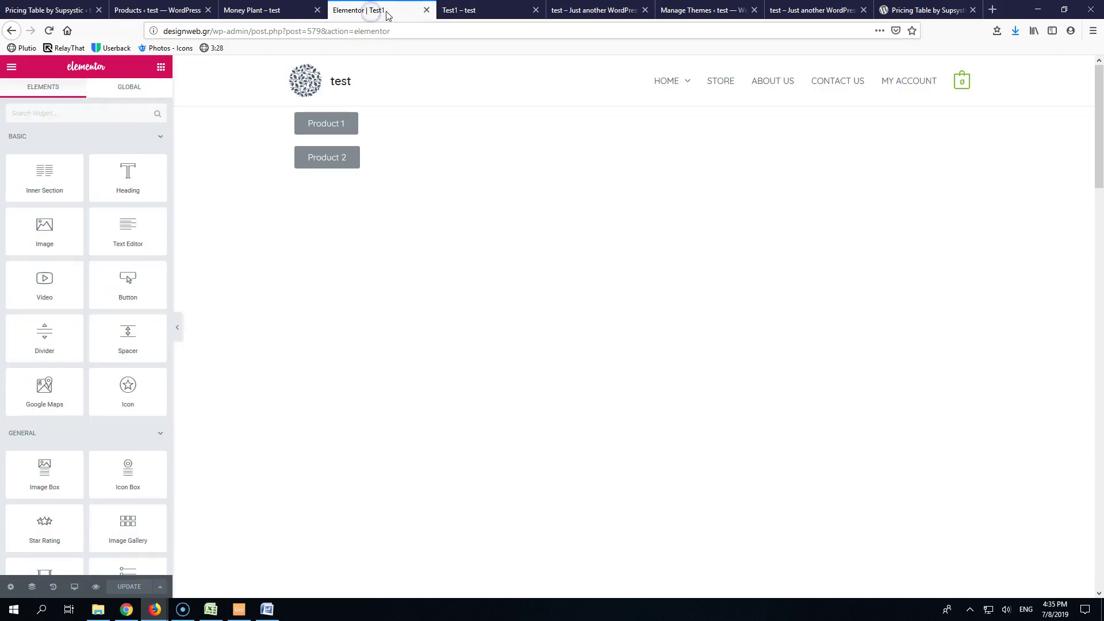
left_click(469, 10)
left_click(48, 31)
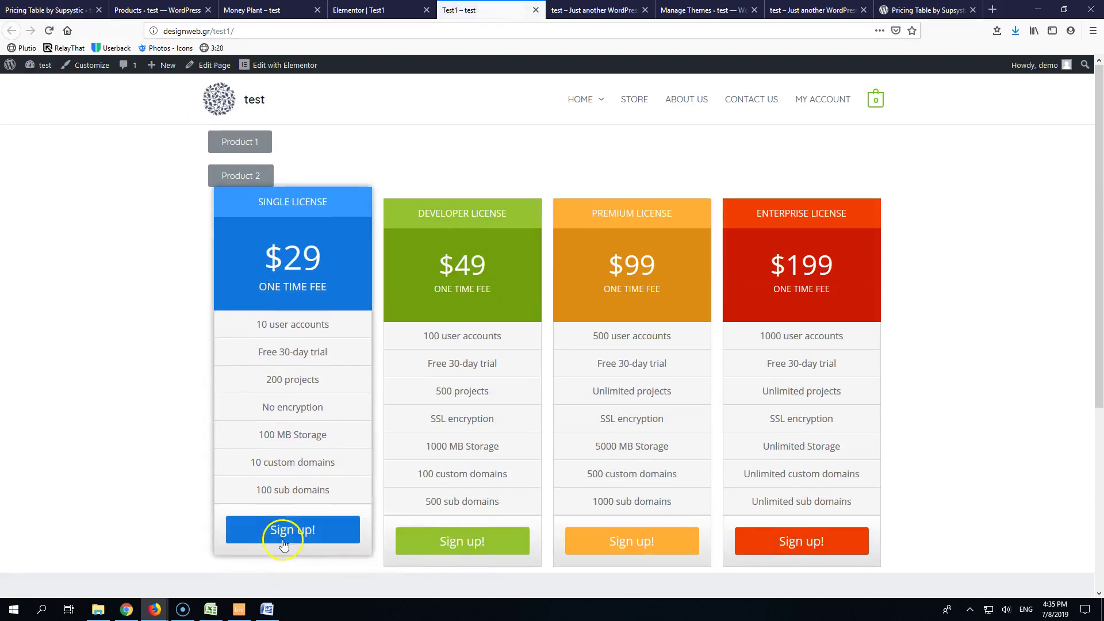
left_click(282, 532)
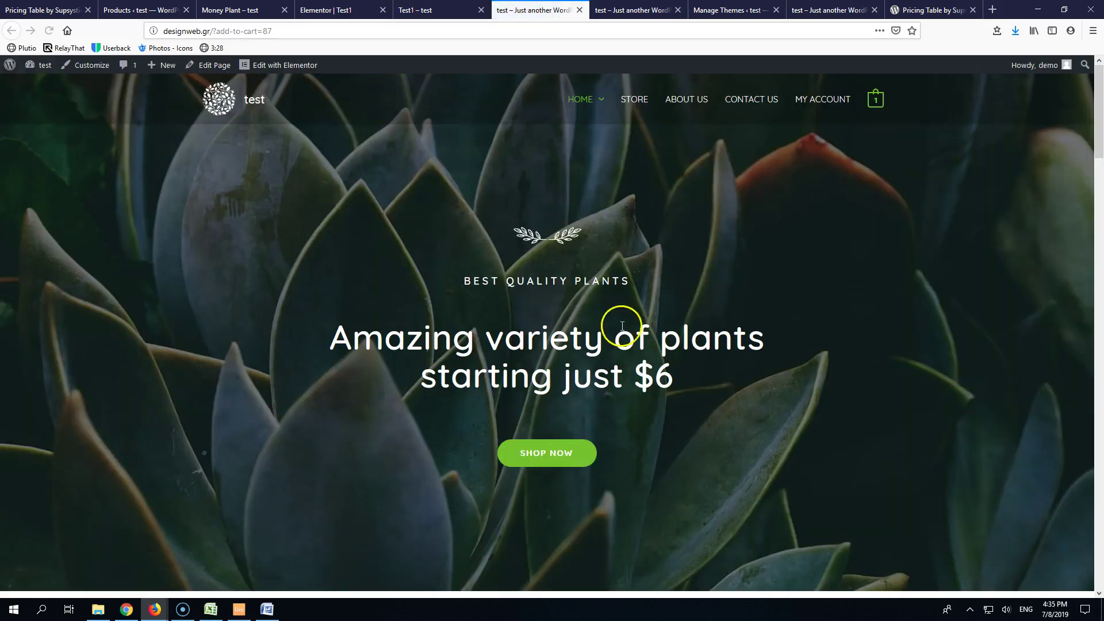
mouse_move(874, 101)
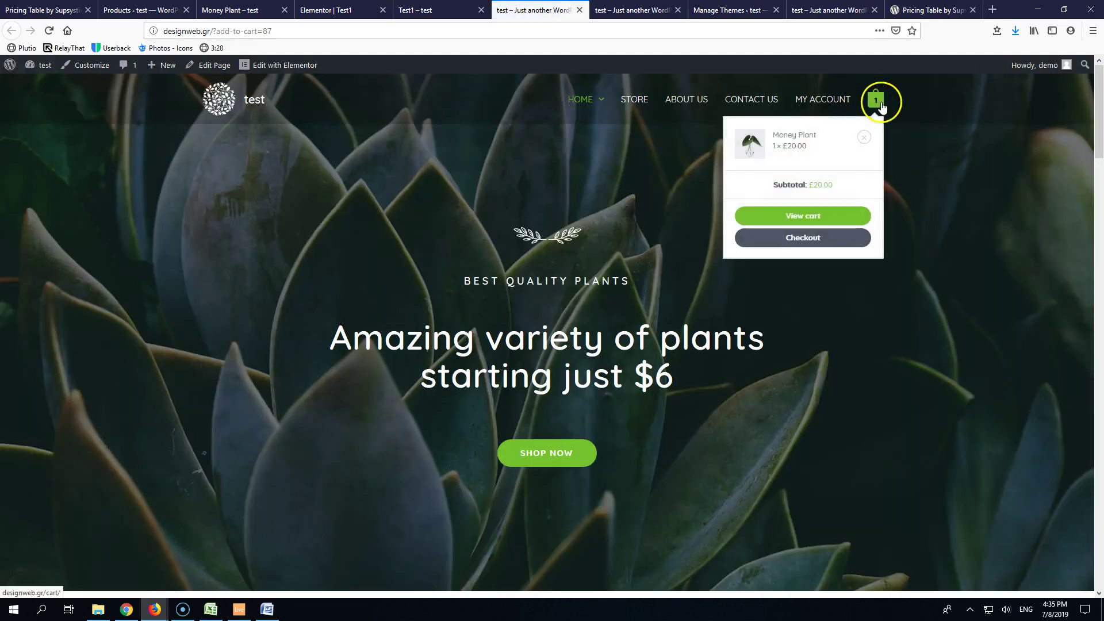
left_click(865, 138)
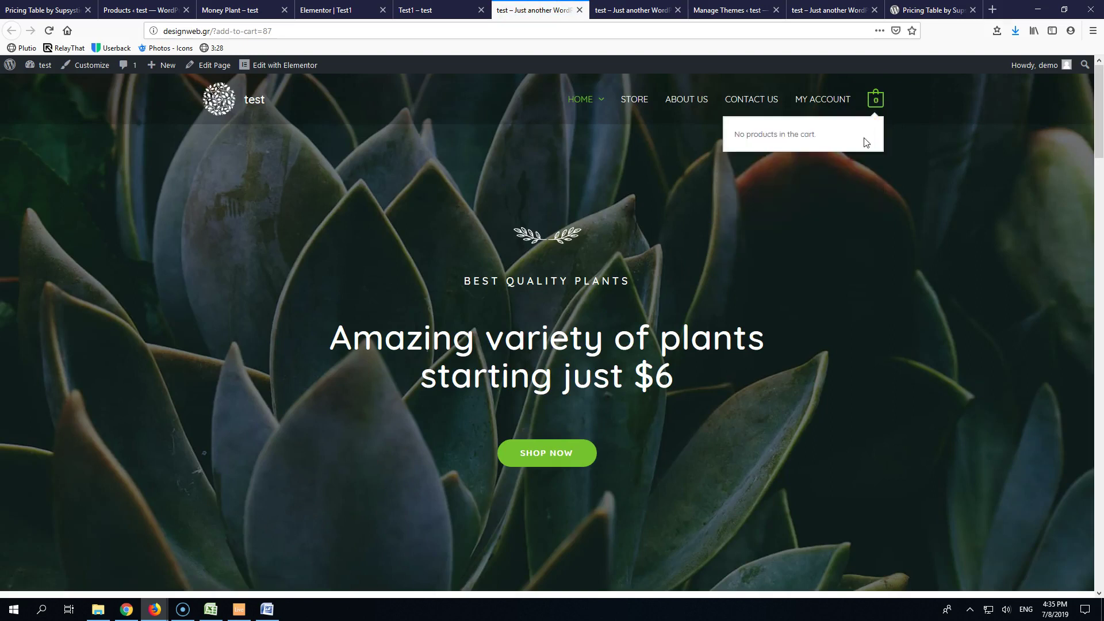
Load designweb.gr/test1/ in the current tab, check its cart, and follow the Single License column's Sign up! button.
left_click_drag(213, 30, 367, 43)
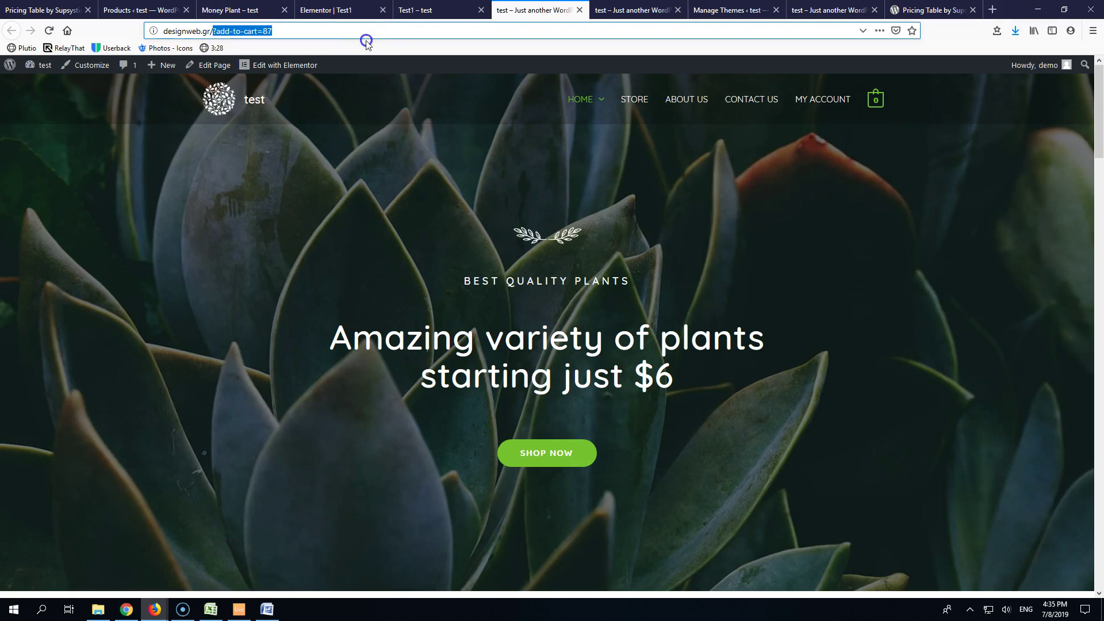
type("test/")
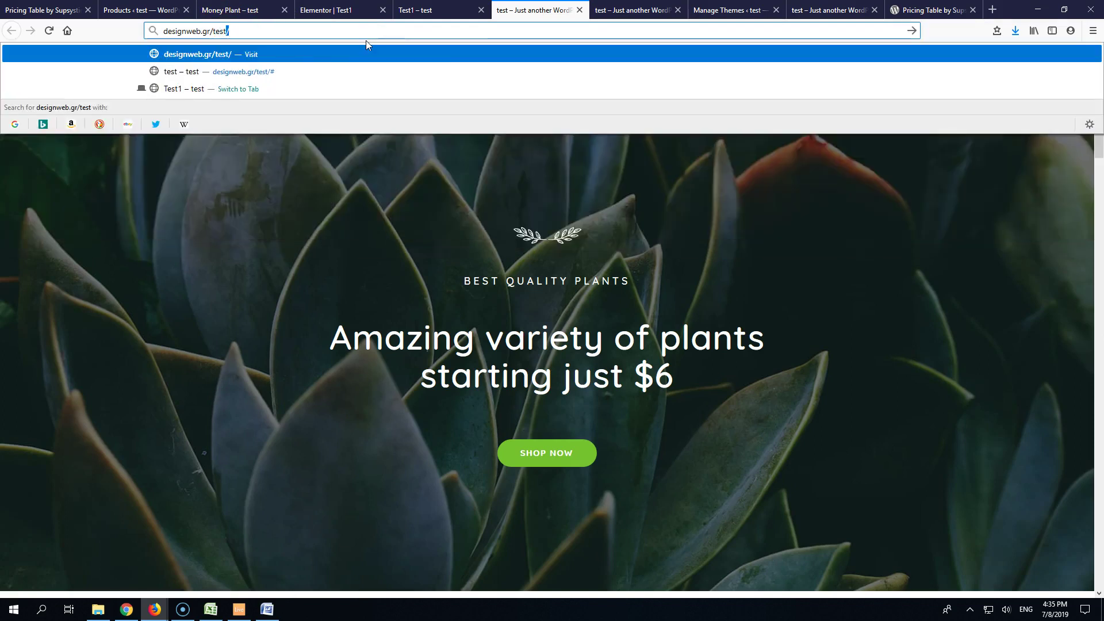
key("Return")
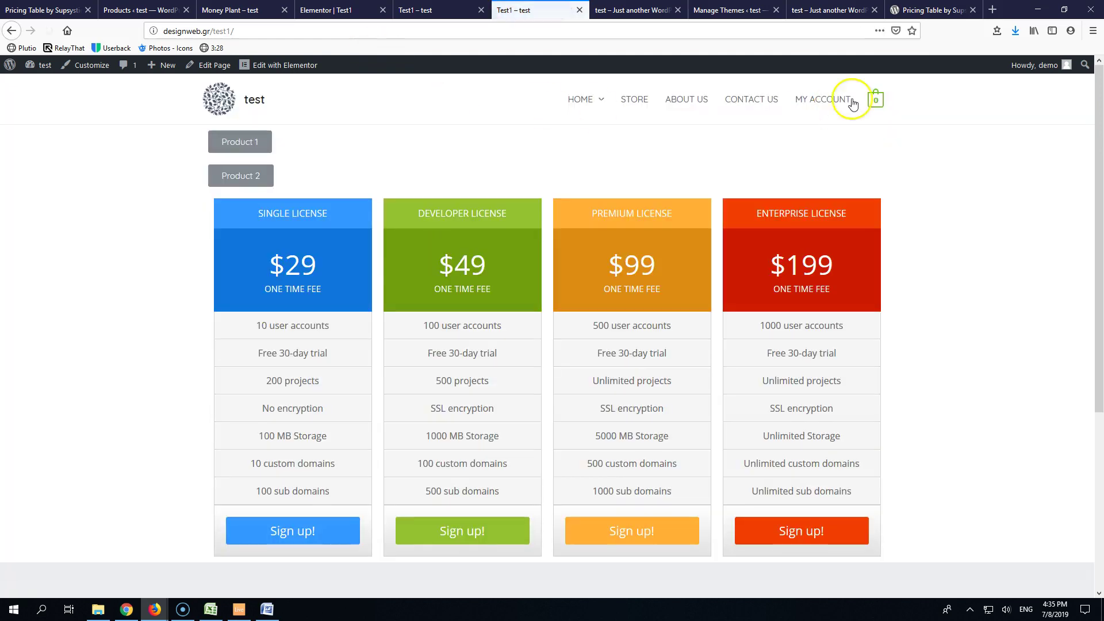
mouse_move(874, 106)
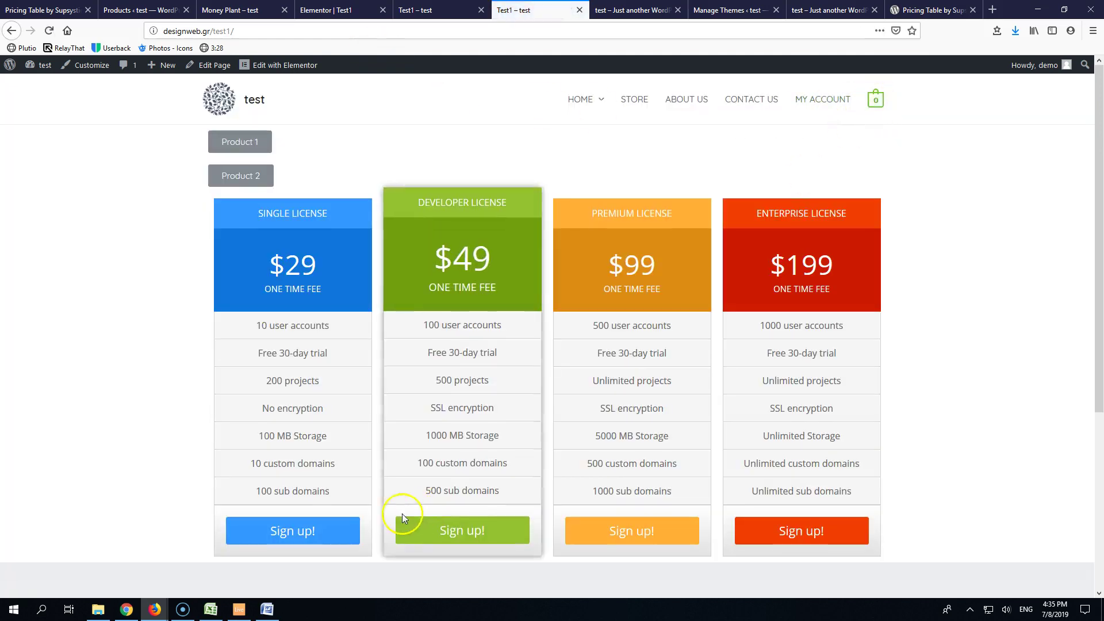
left_click(287, 534)
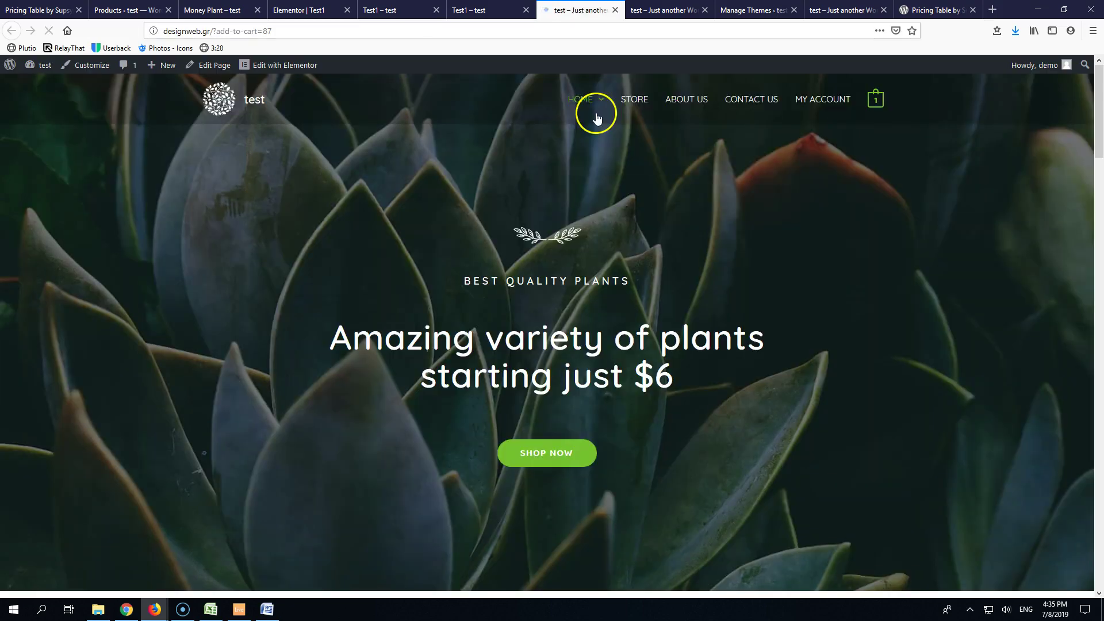
Close the newly opened add-to-cart tab and the duplicate Test1 tab.
left_click(836, 218)
left_click(615, 10)
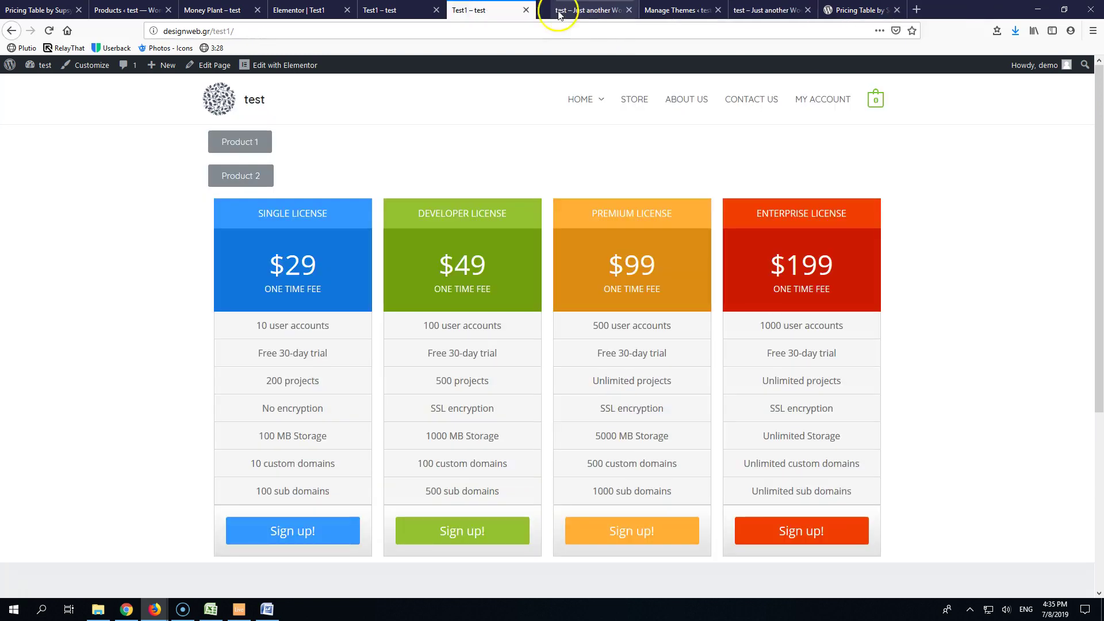
left_click(526, 9)
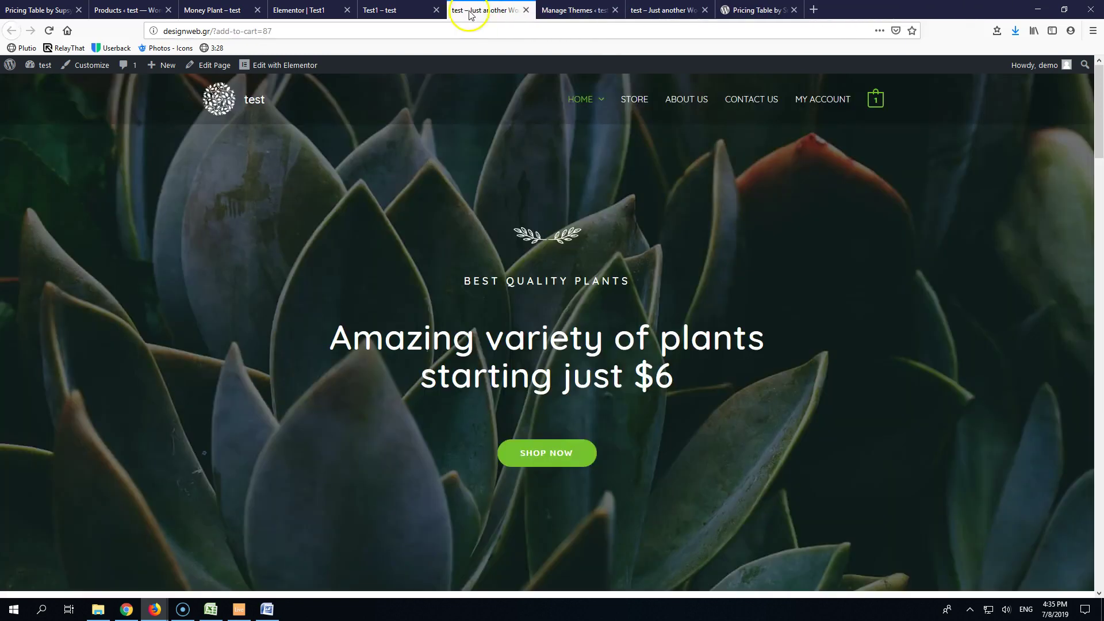
left_click(435, 10)
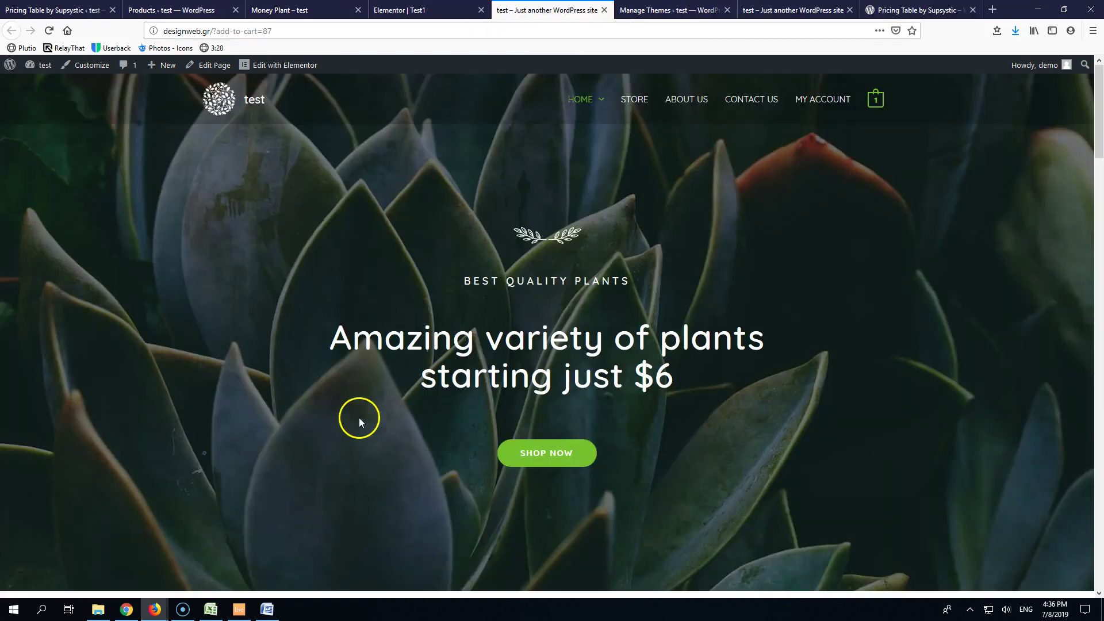
left_click(50, 11)
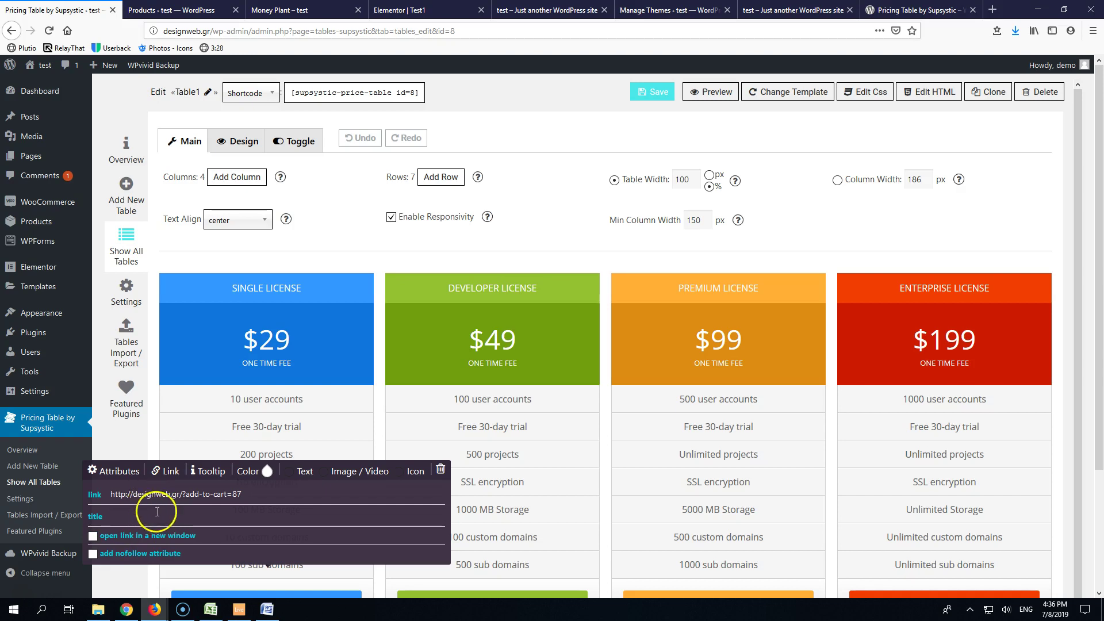
left_click(639, 94)
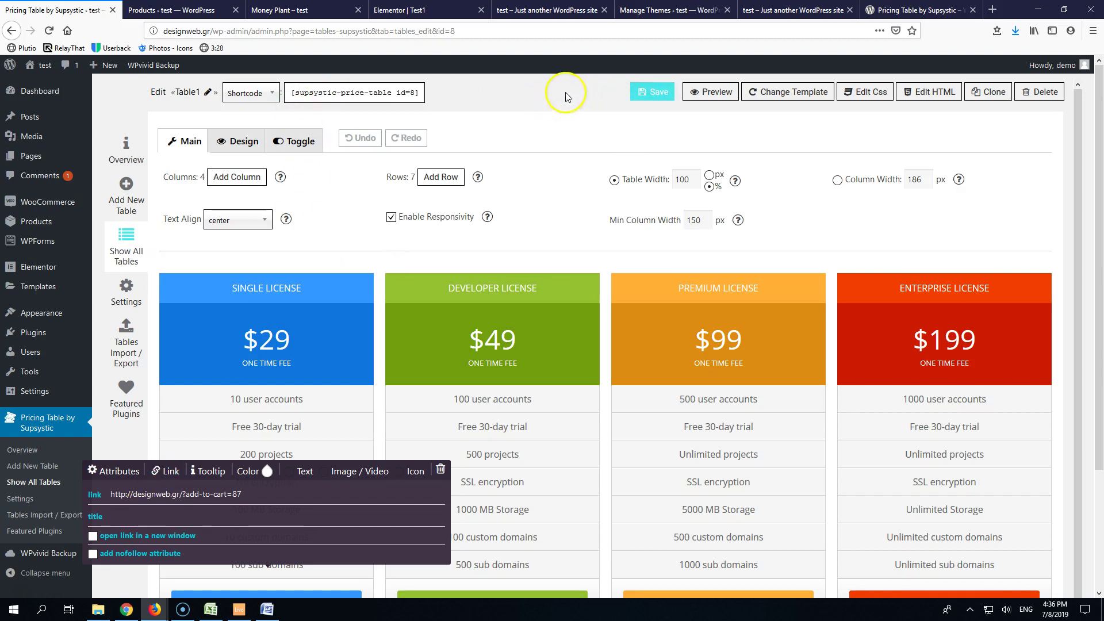
Reload the open designweb.gr/?add-to-cart=87 page and remove Money Plant from the cart.
left_click(421, 7)
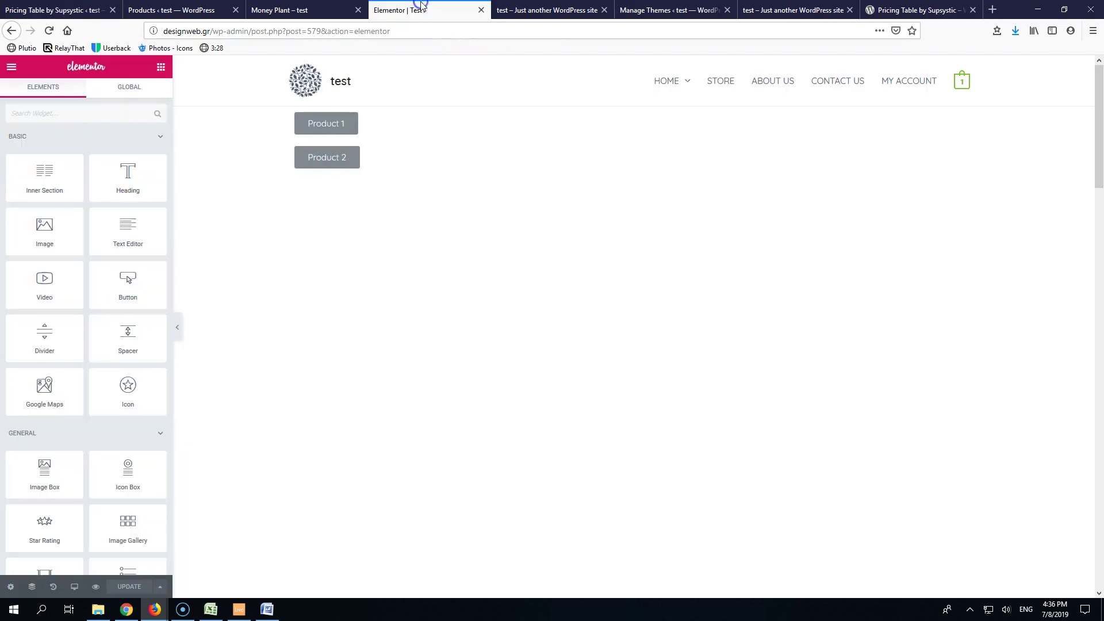
left_click(526, 10)
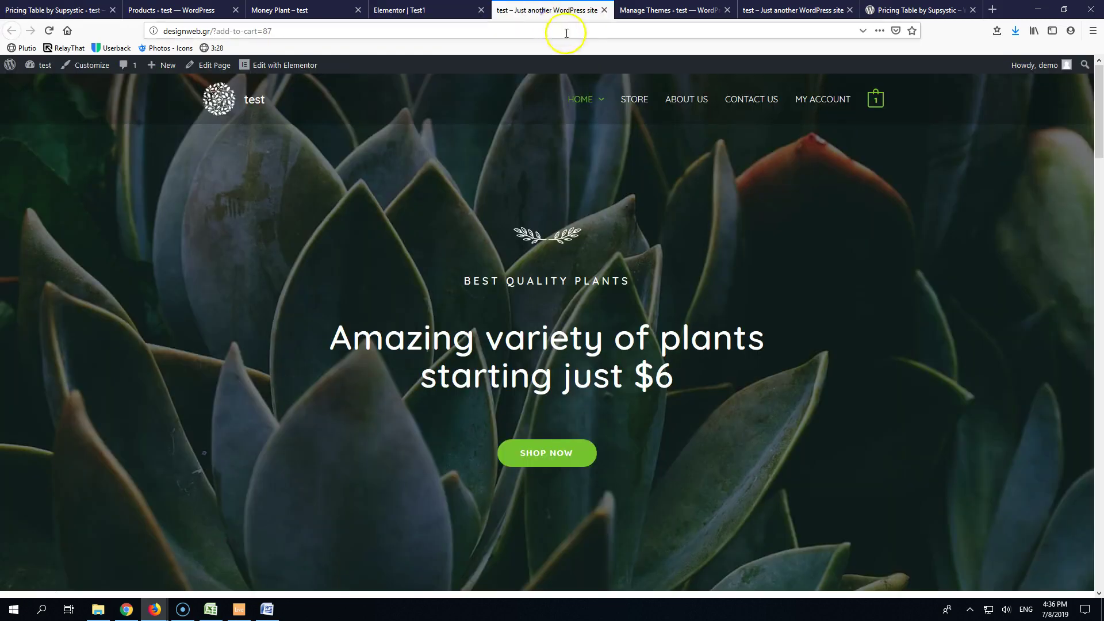
left_click(49, 31)
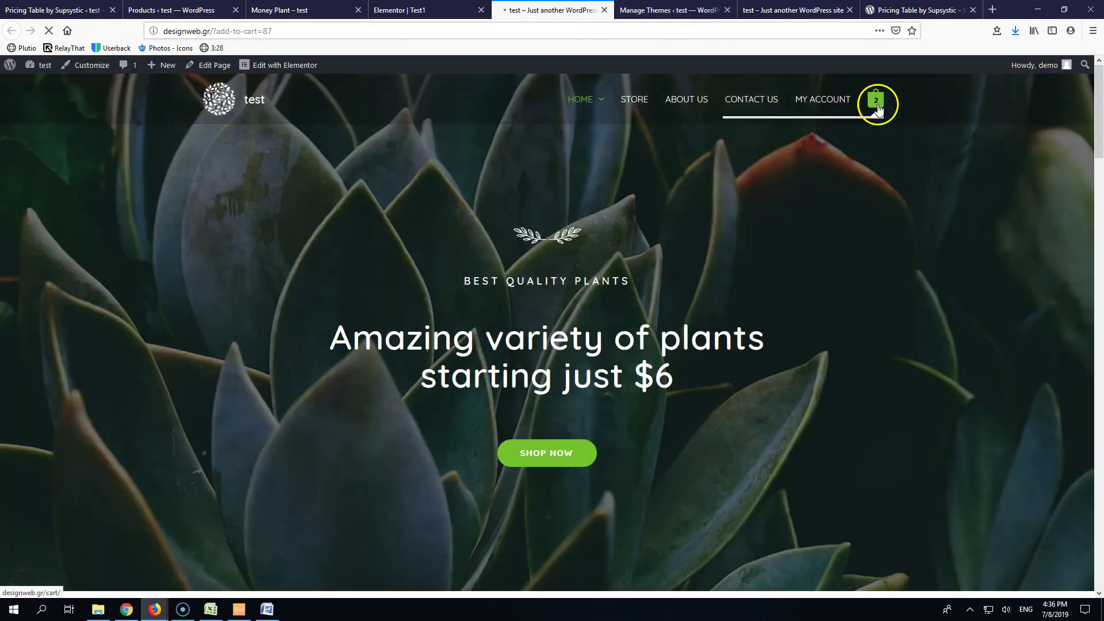
mouse_move(876, 99)
left_click(863, 139)
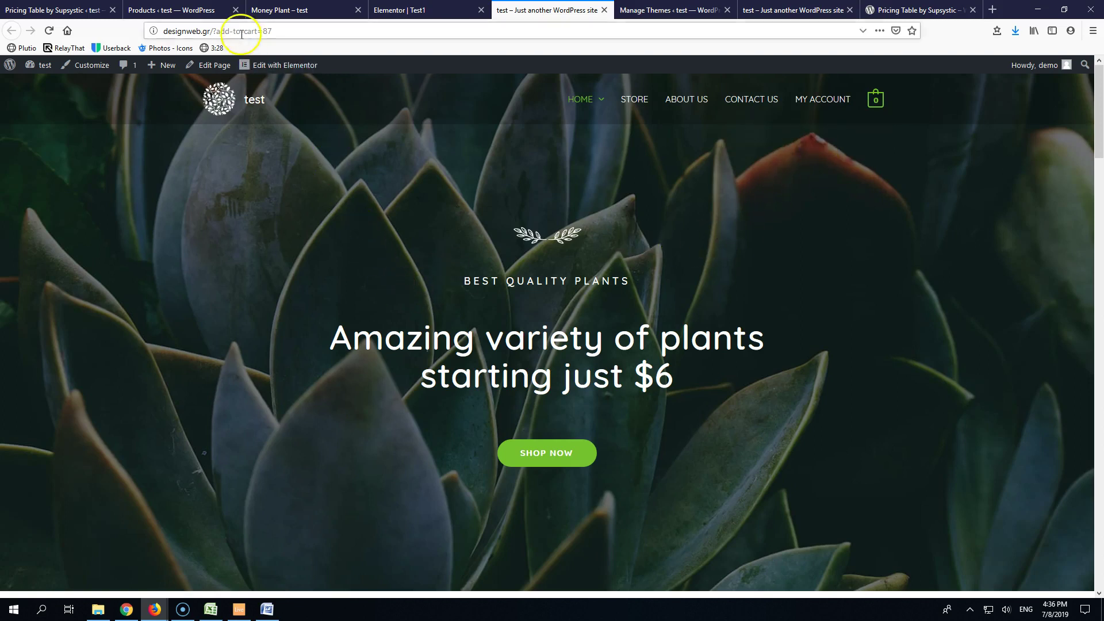
Load designweb.gr/test1/, follow the Single License column's Sign up! button, and check the cart contents.
left_click_drag(213, 30, 379, 32)
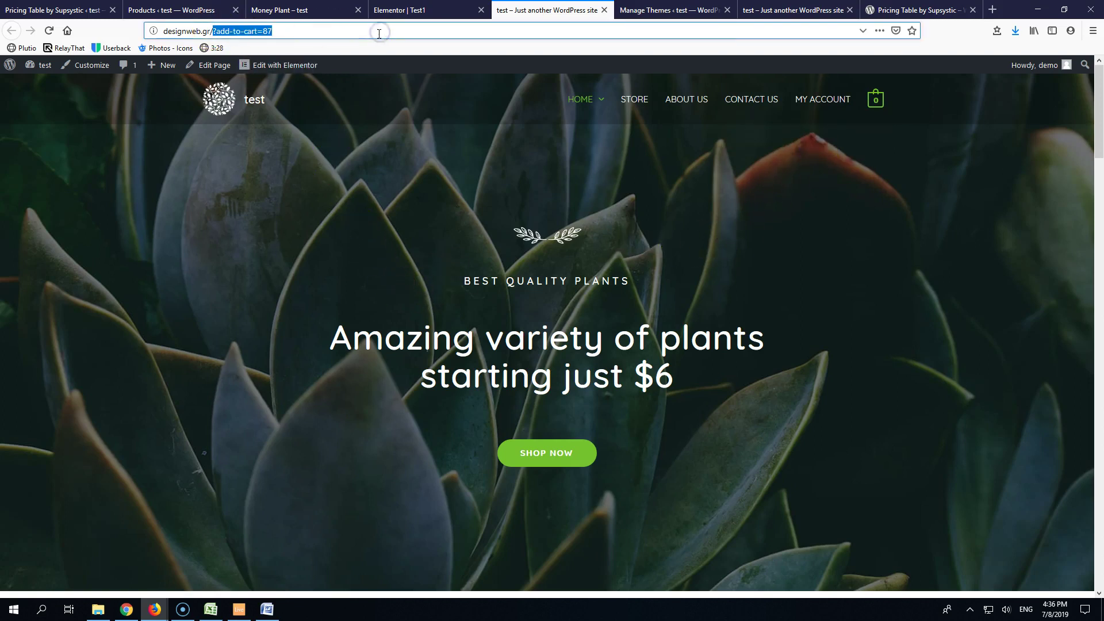
key("BackSpace")
type("test/")
key("Return")
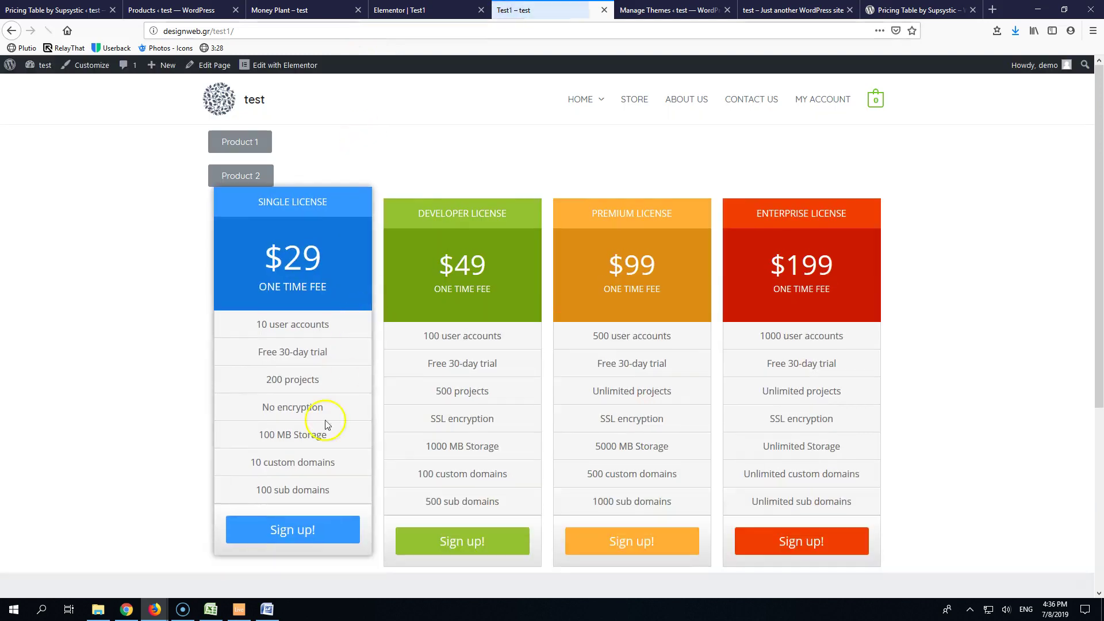
left_click(298, 533)
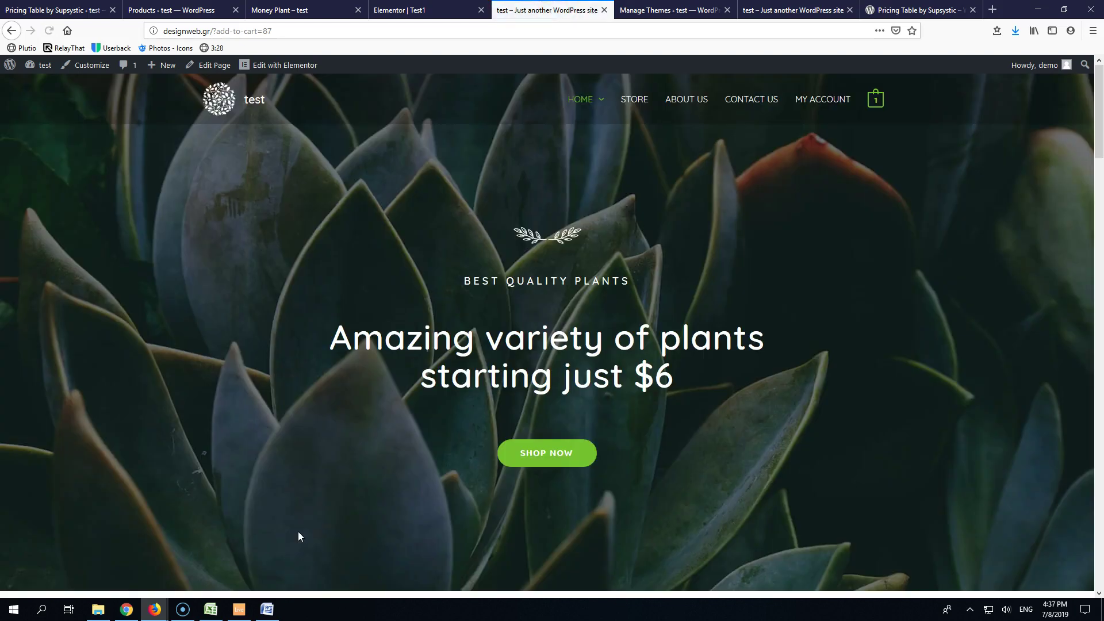
mouse_move(879, 99)
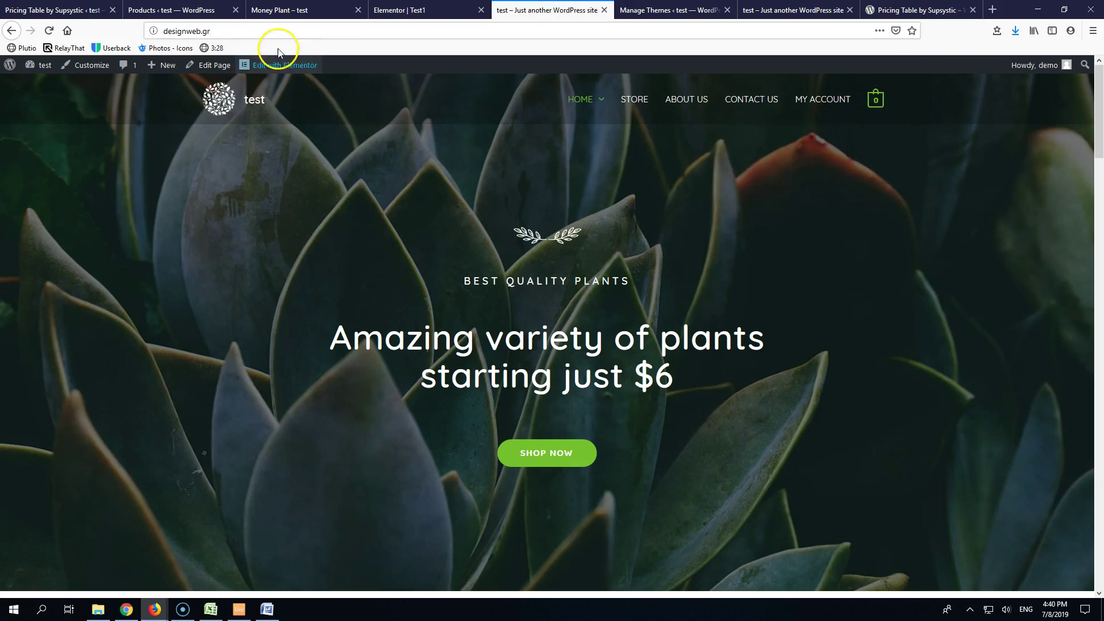
left_click(86, 12)
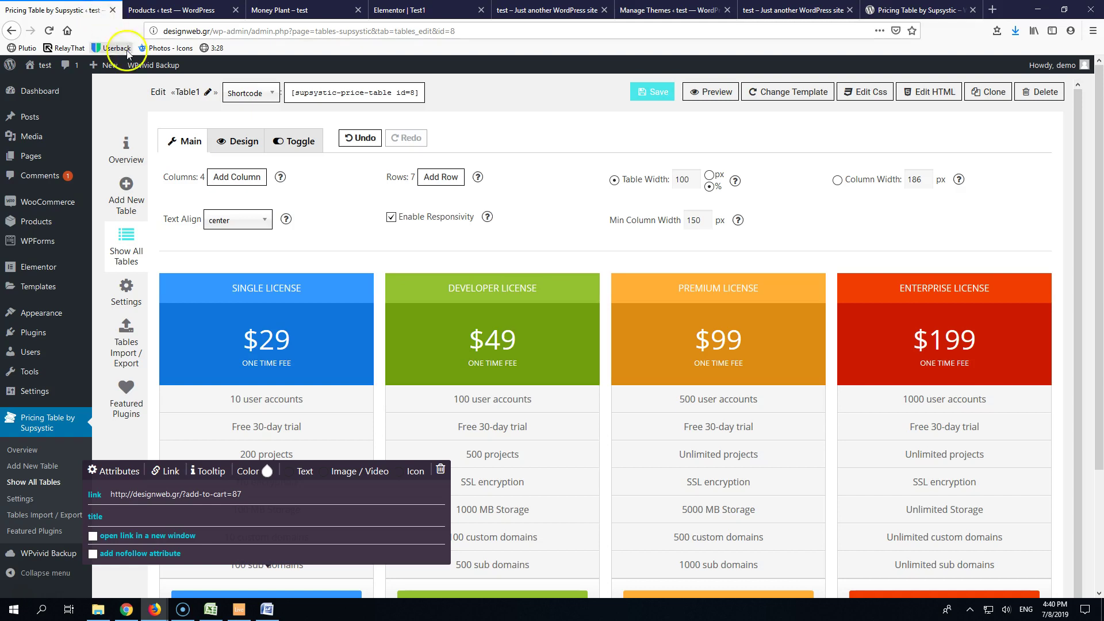
mouse_move(331, 283)
scroll(331, 283, "down", 1)
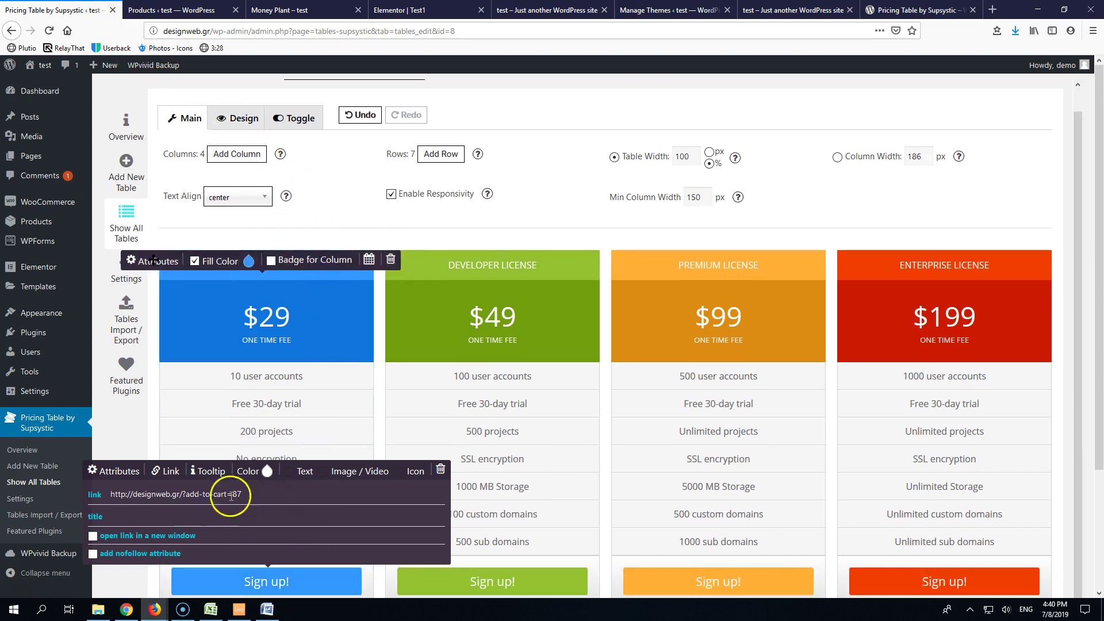
left_click(169, 472)
left_click(161, 470)
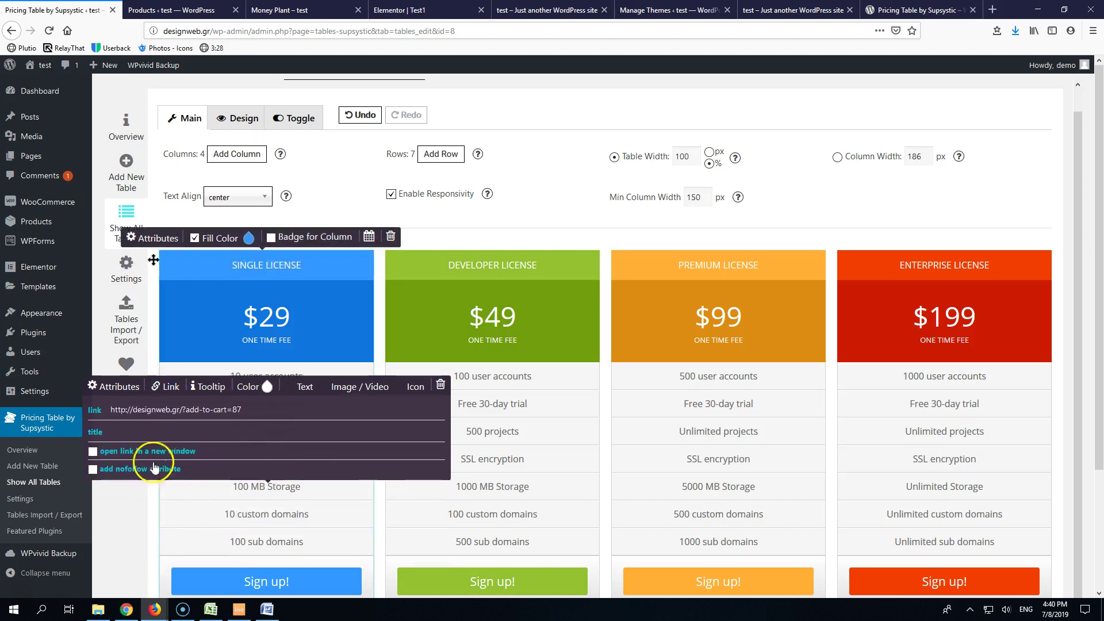
left_click(182, 409)
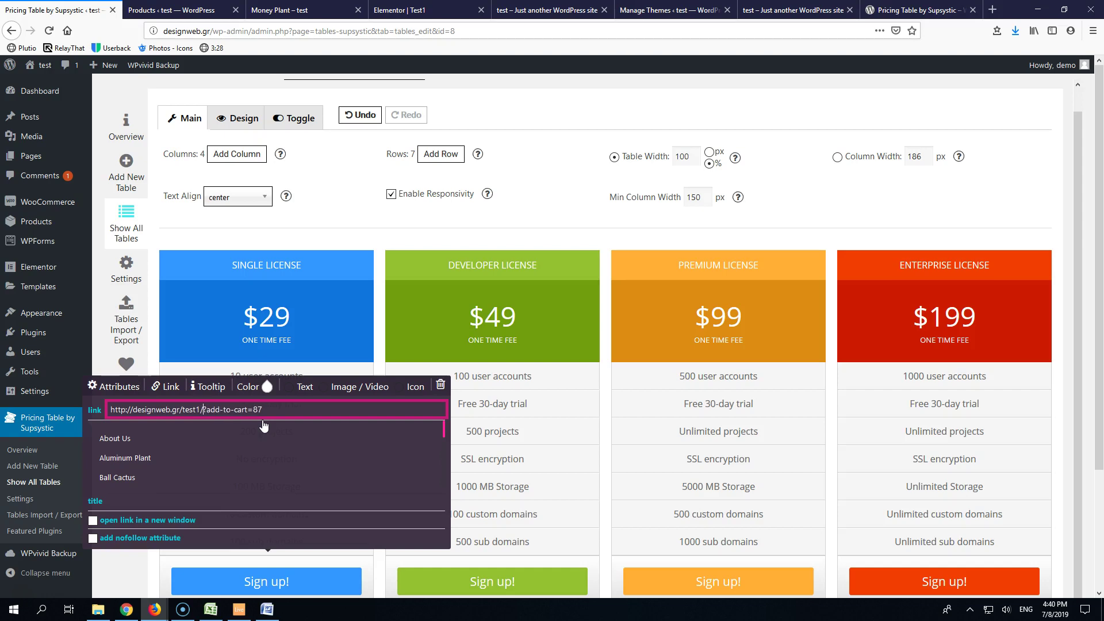
left_click(192, 408)
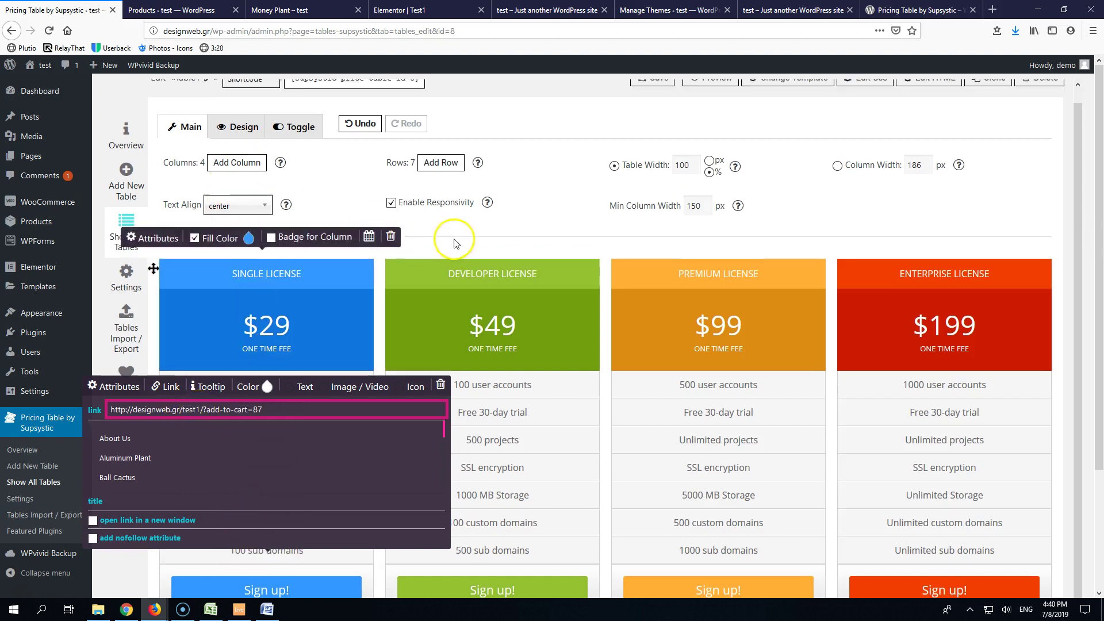
scroll(457, 239, "up", 1)
left_click(656, 92)
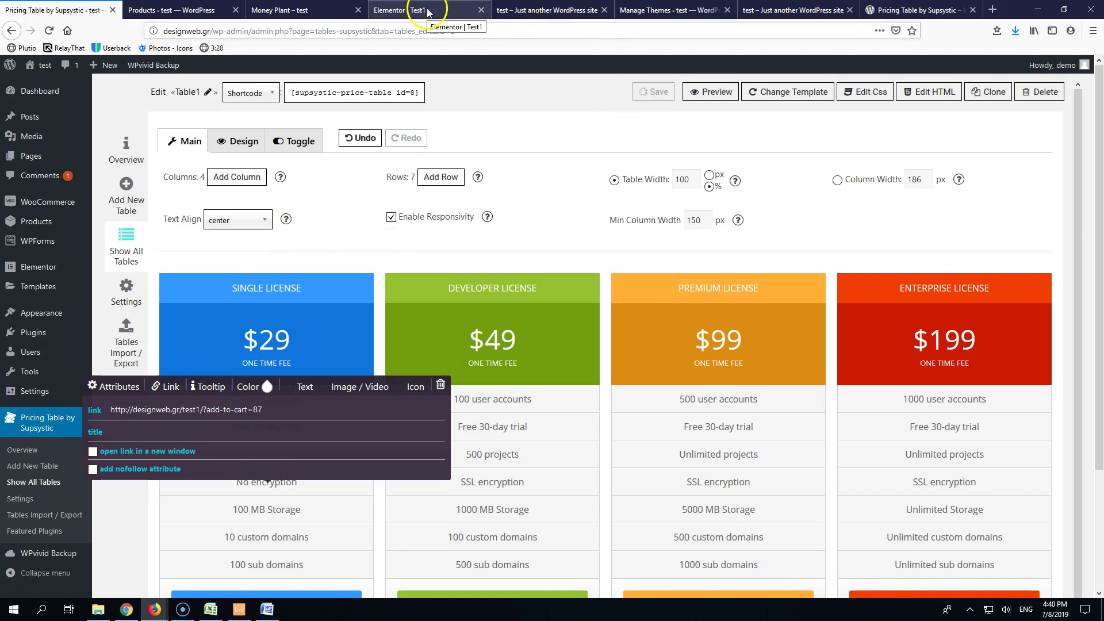
Load designweb.gr/test1/ in the home page tab, test the Single License Sign up! button, and check the cart.
left_click(548, 13)
left_click(281, 31)
left_click(284, 29)
type("/")
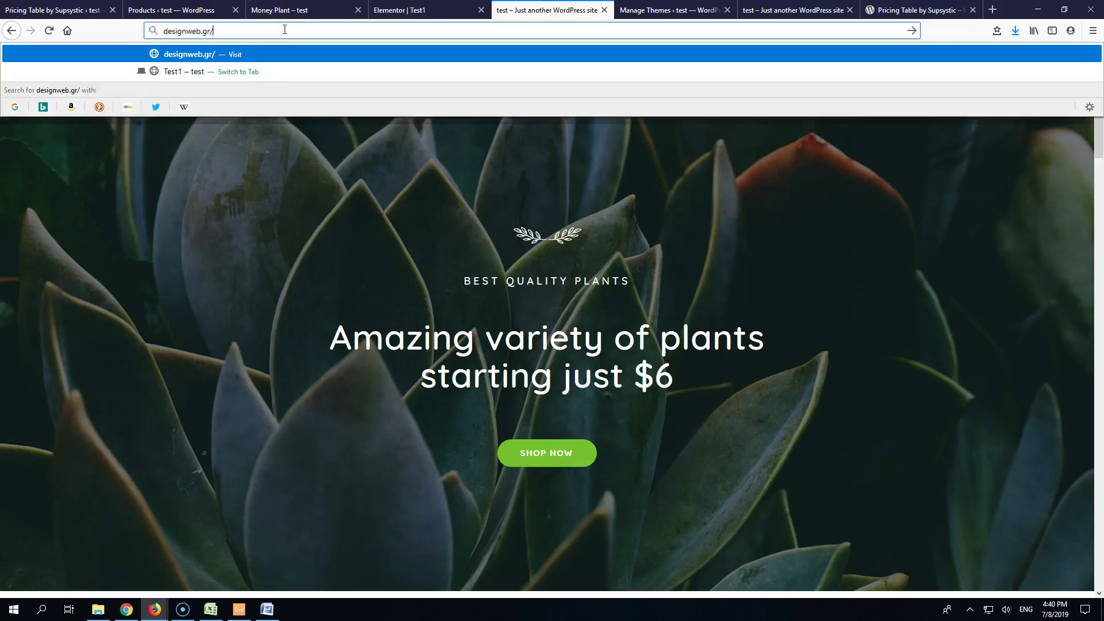
type("test1")
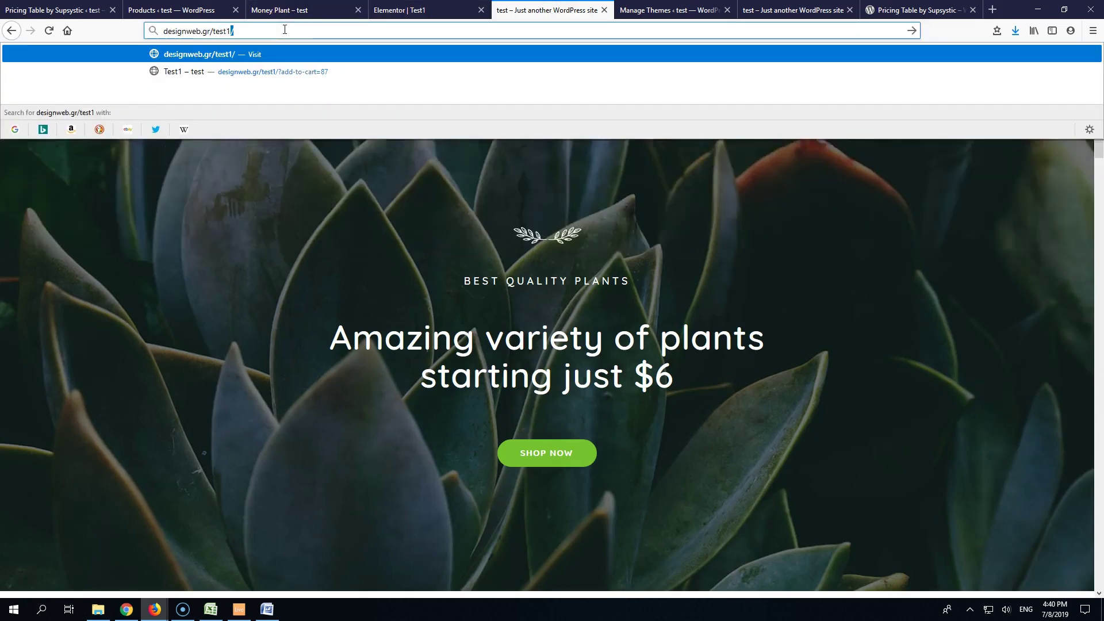
key("Return")
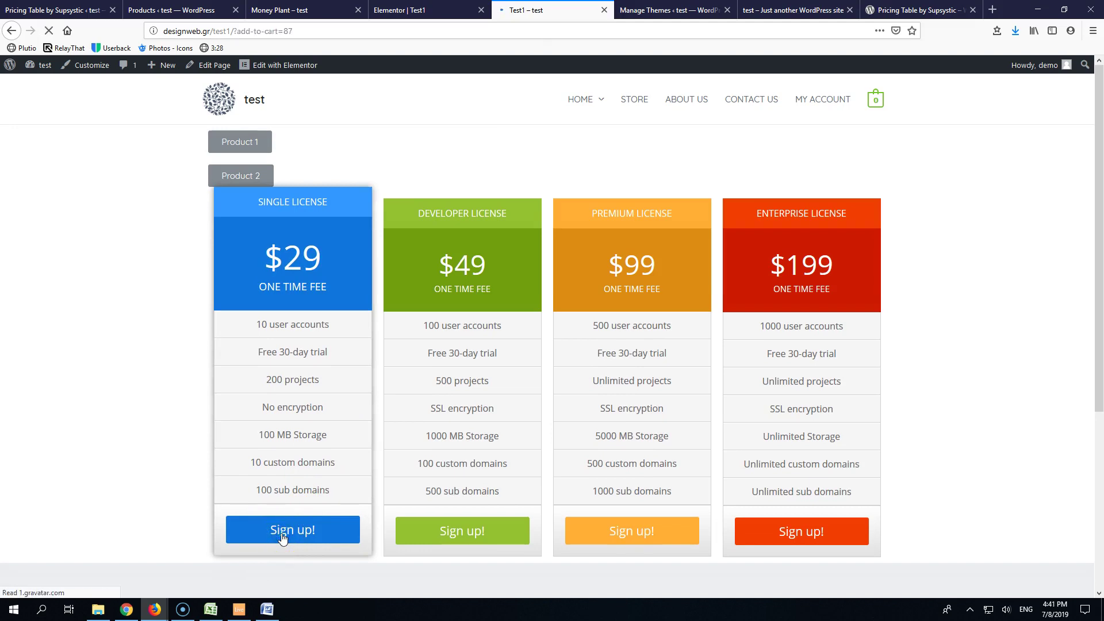
mouse_move(881, 106)
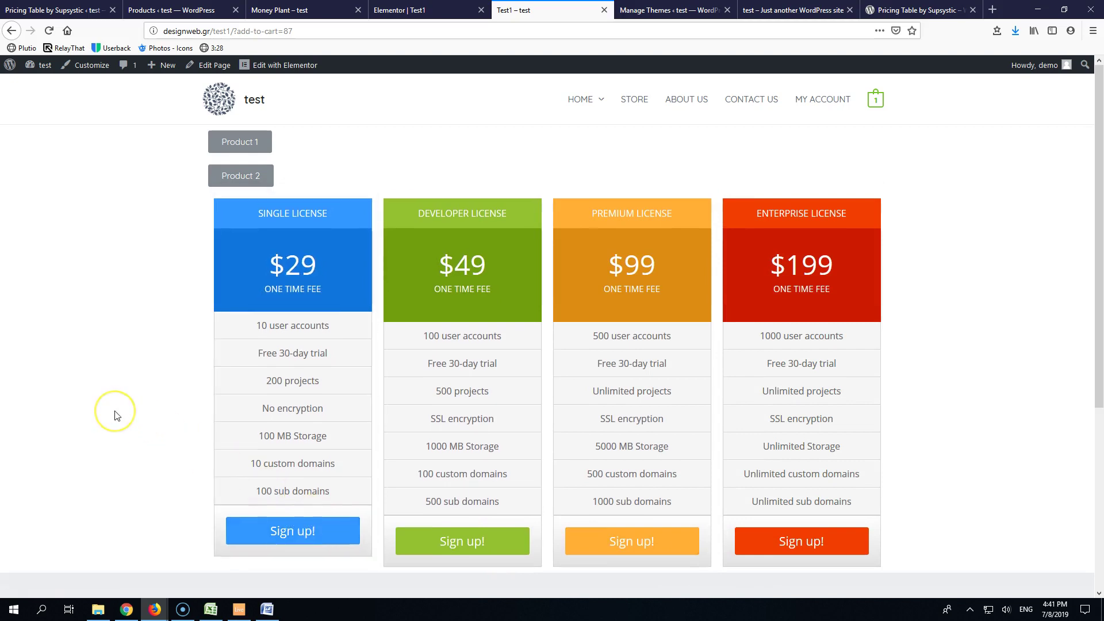
left_click(296, 10)
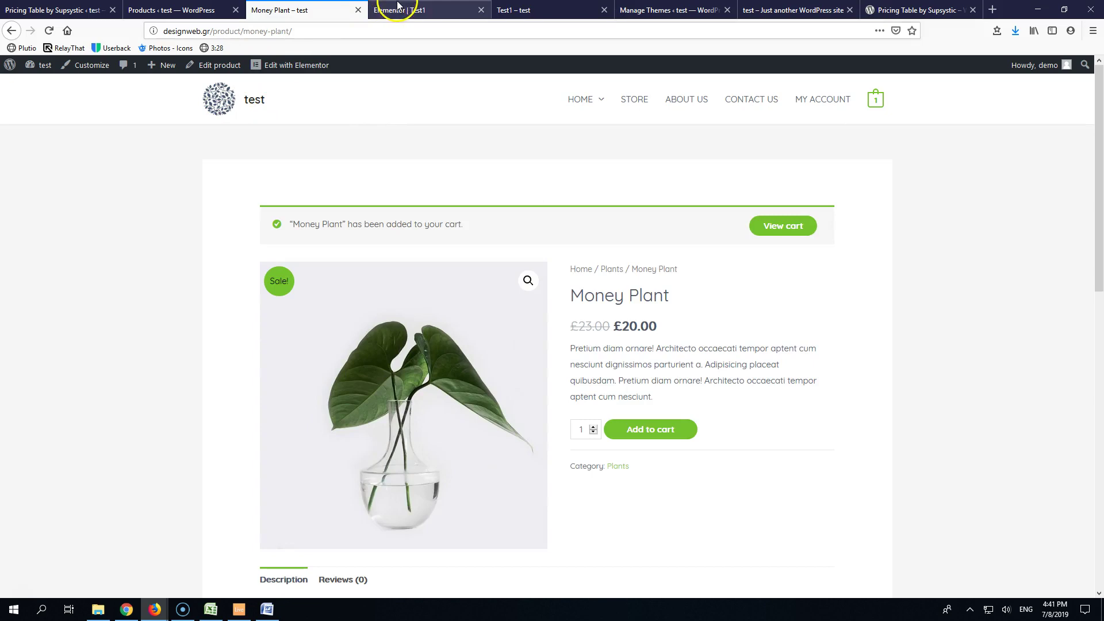
left_click(172, 9)
left_click(414, 10)
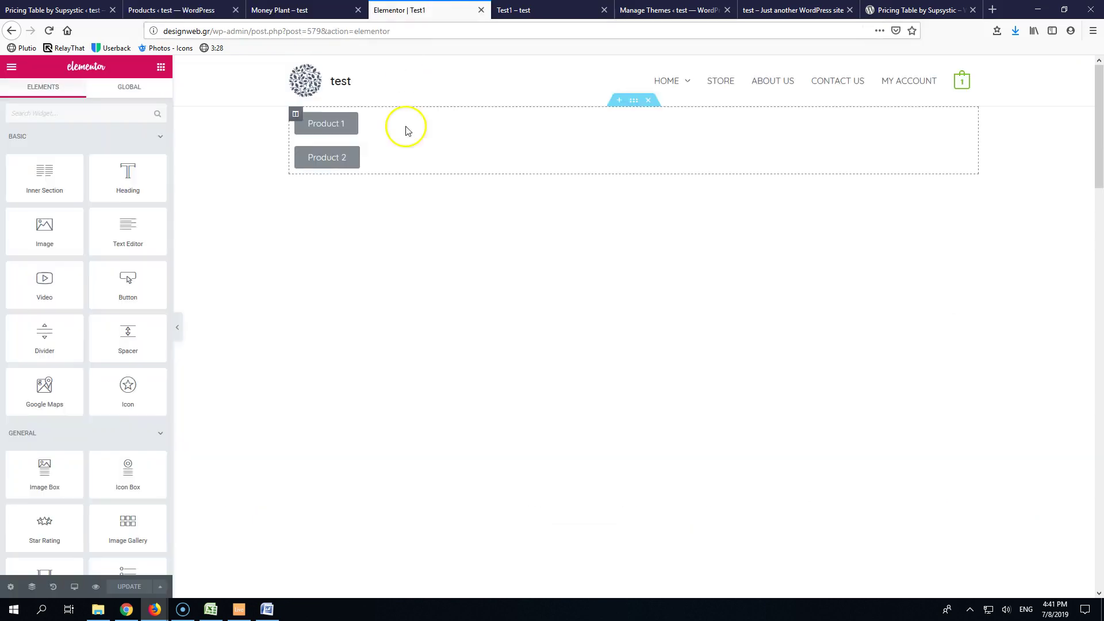
left_click(327, 124)
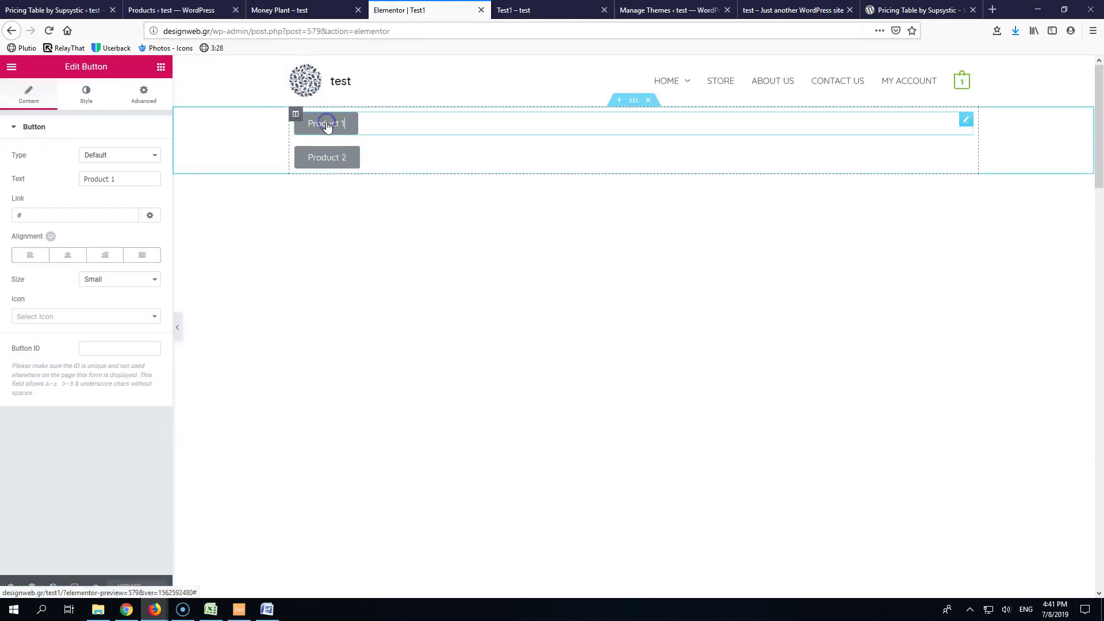
left_click_drag(86, 221, 19, 215)
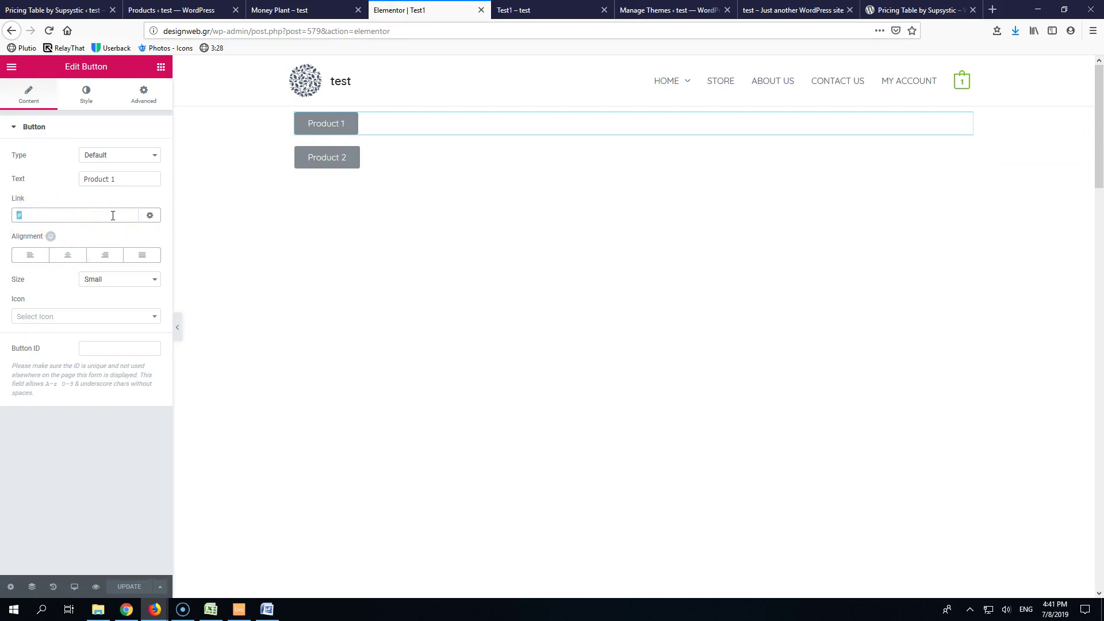
type("Free 30 day trial")
left_click_drag(91, 212, 16, 215)
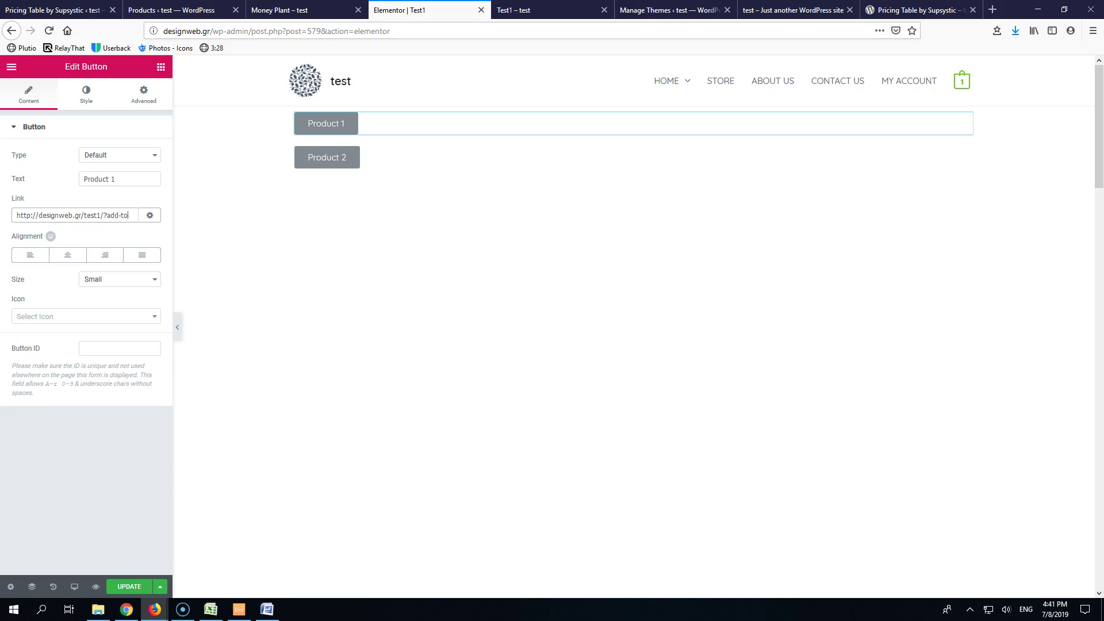
type("rt=")
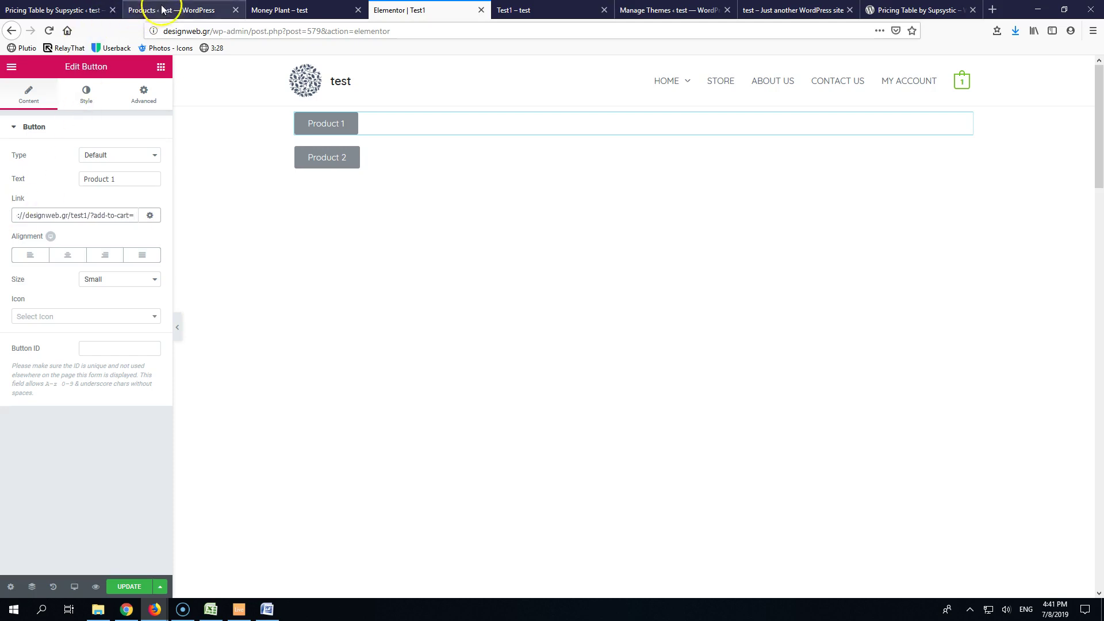
Look up a plant's product ID in the WooCommerce product list and complete the Product 1 button's link with 84.
left_click(141, 12)
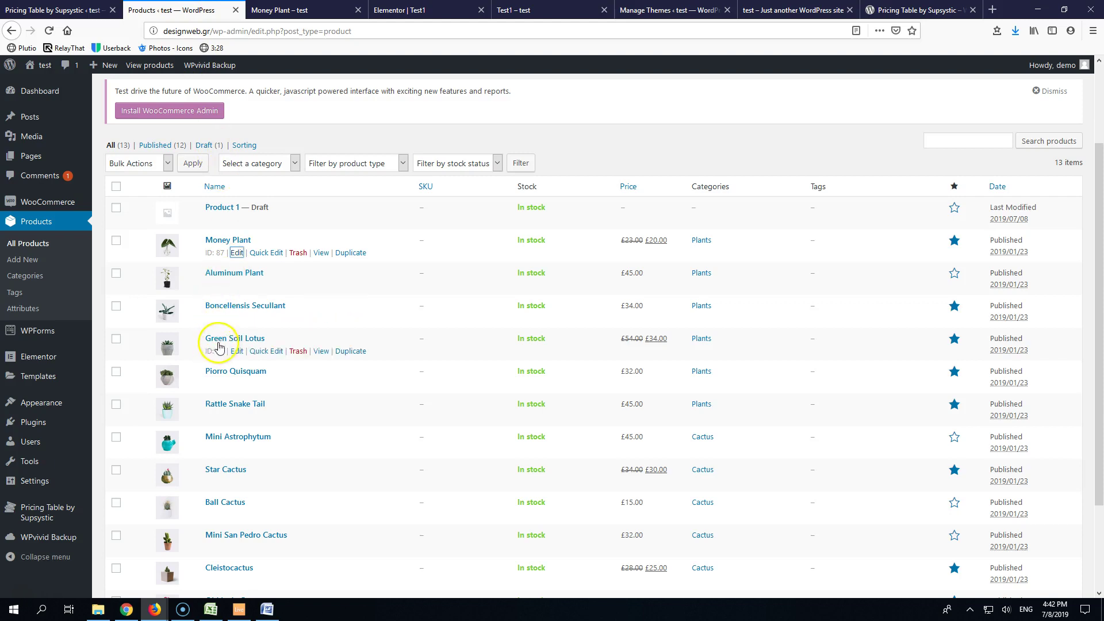
left_click(414, 10)
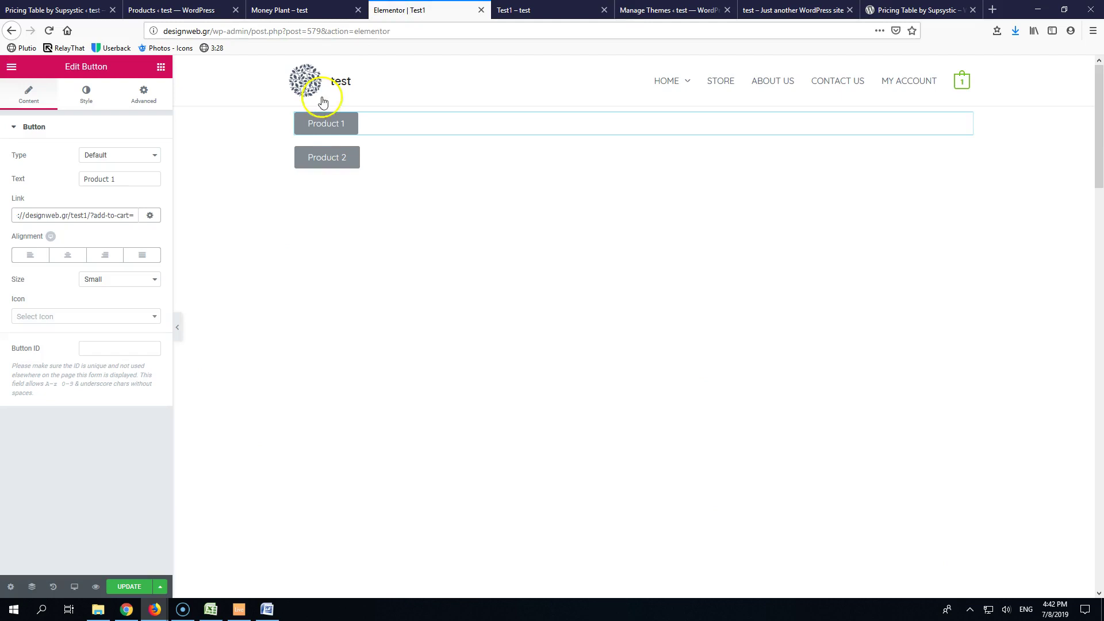
type("84")
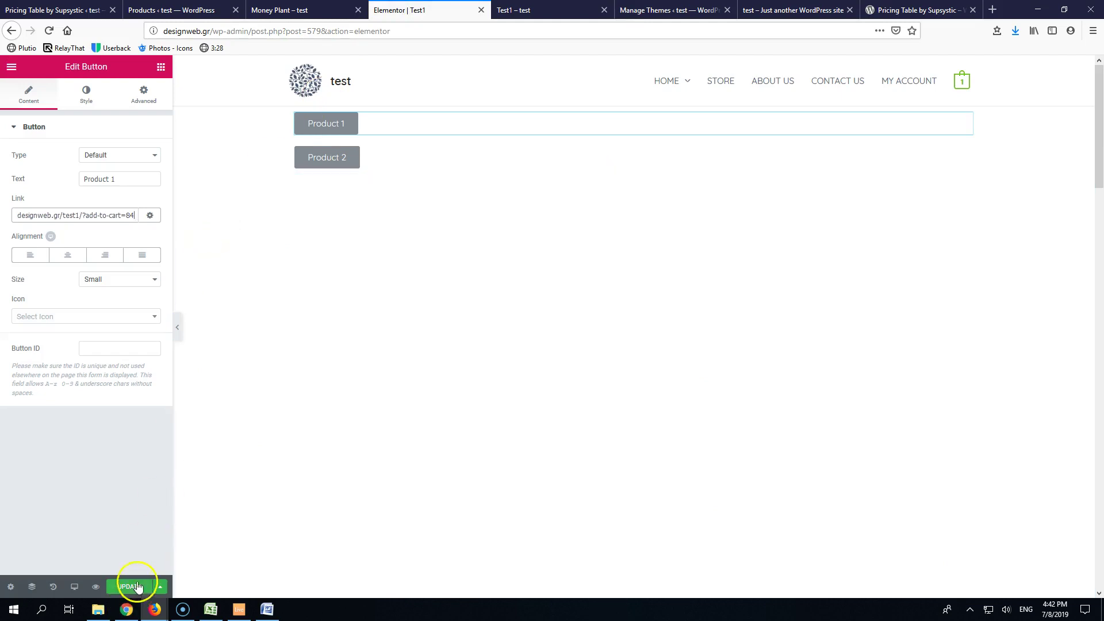
triple_click(105, 214)
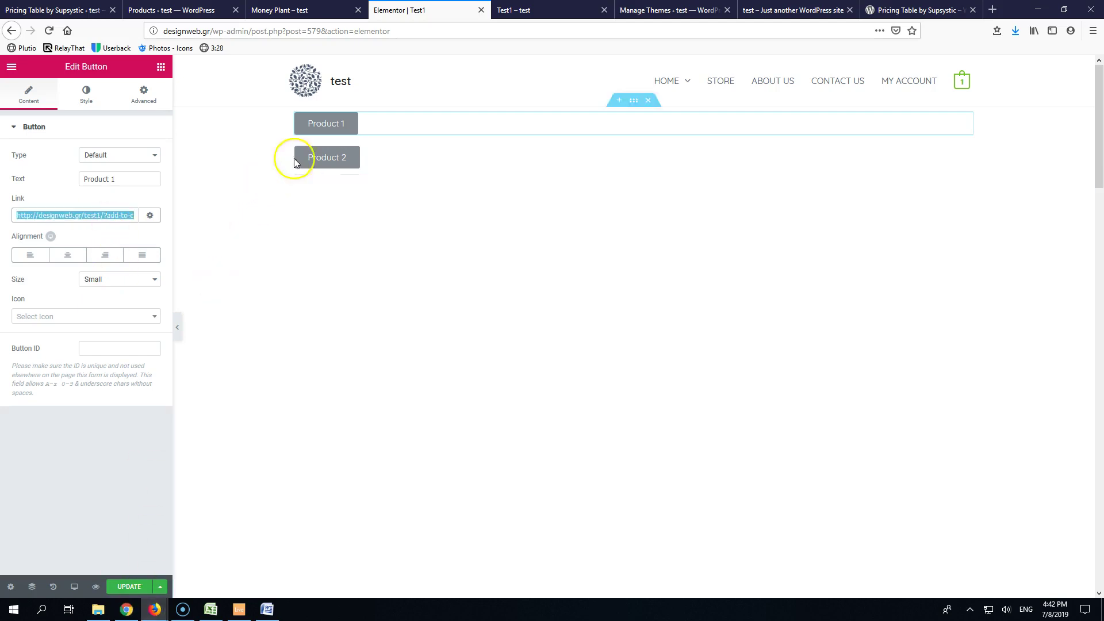
left_click(333, 155)
double_click(54, 215)
type("Free 30-day trial")
triple_click(86, 214)
left_click(322, 123)
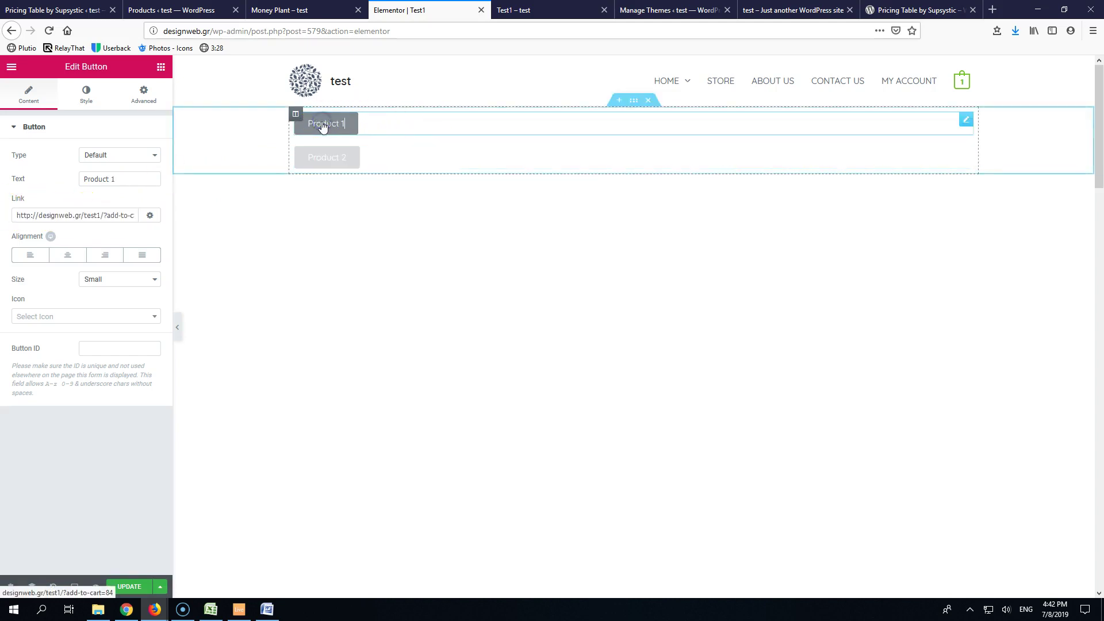
triple_click(103, 215)
right_click(104, 214)
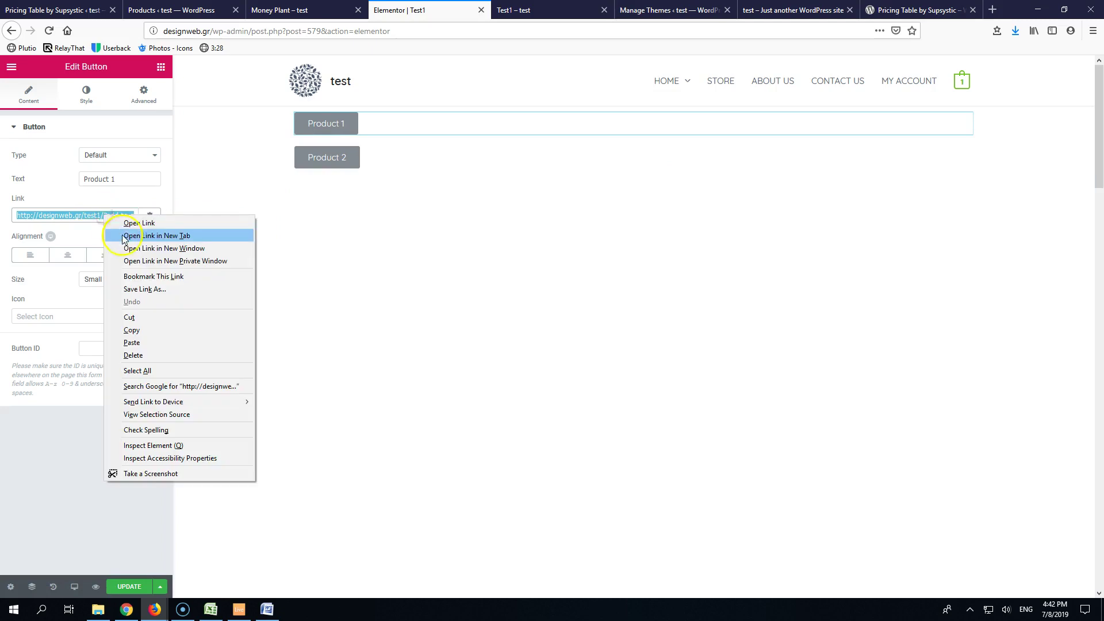
left_click(132, 330)
left_click(326, 161)
triple_click(114, 214)
right_click(49, 215)
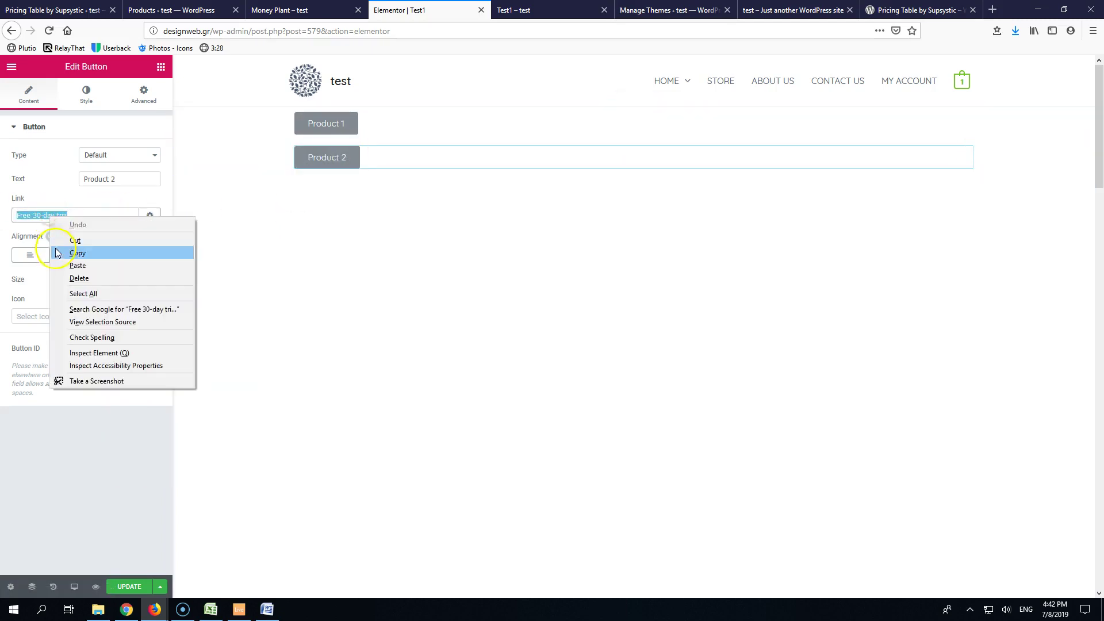
left_click(67, 246)
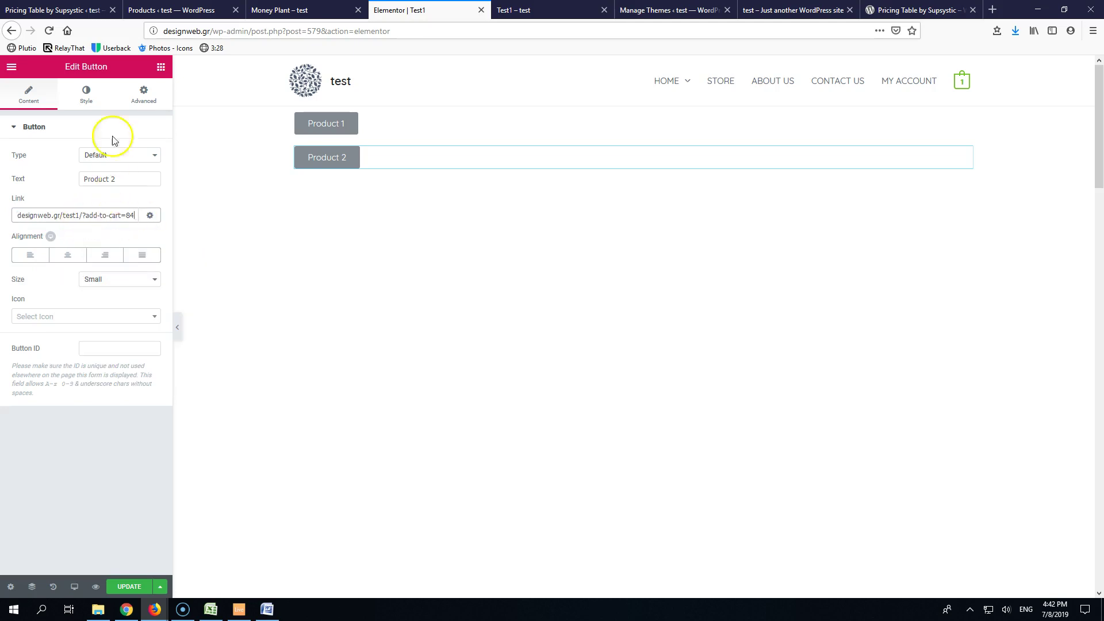
Check the WooCommerce product list, change the product ID in the Product 2 button's link to 52, and update the Test1 page.
left_click(74, 9)
left_click(172, 10)
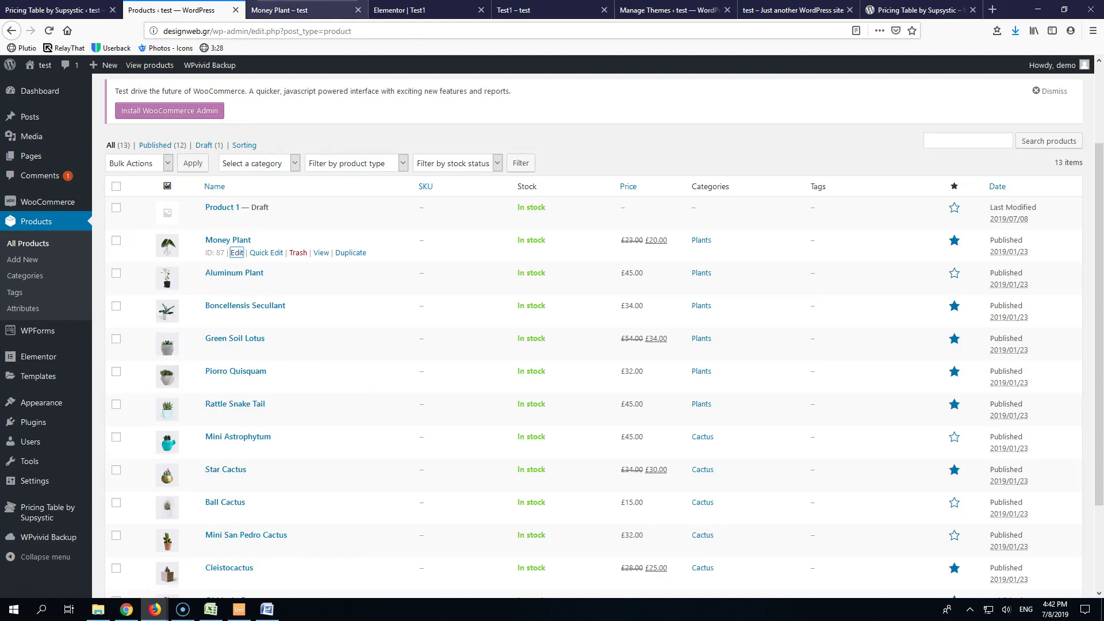
left_click(322, 10)
left_click(415, 10)
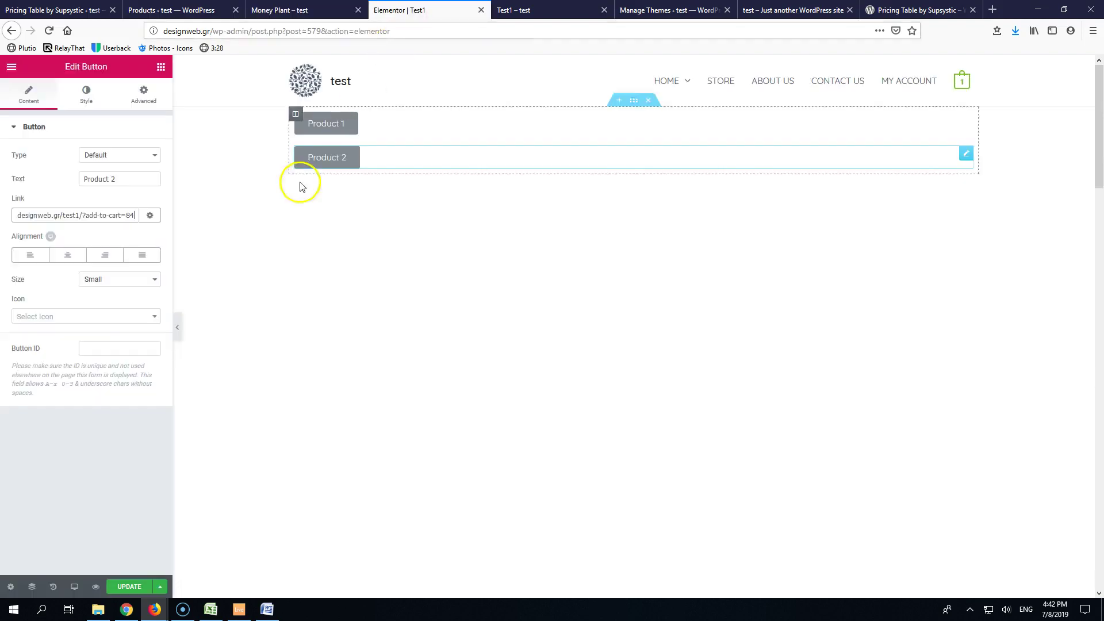
double_click(130, 215)
type("52")
left_click(122, 536)
left_click(117, 587)
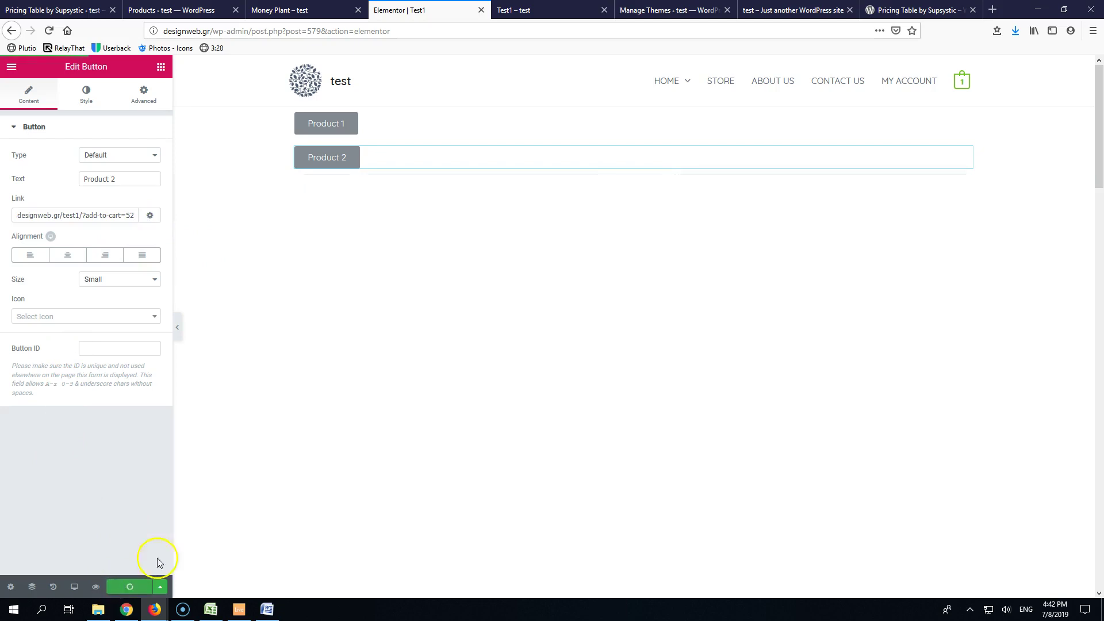
Reload the live Test1 page and test the Product 1 and Product 2 buttons.
left_click(530, 16)
left_click(49, 31)
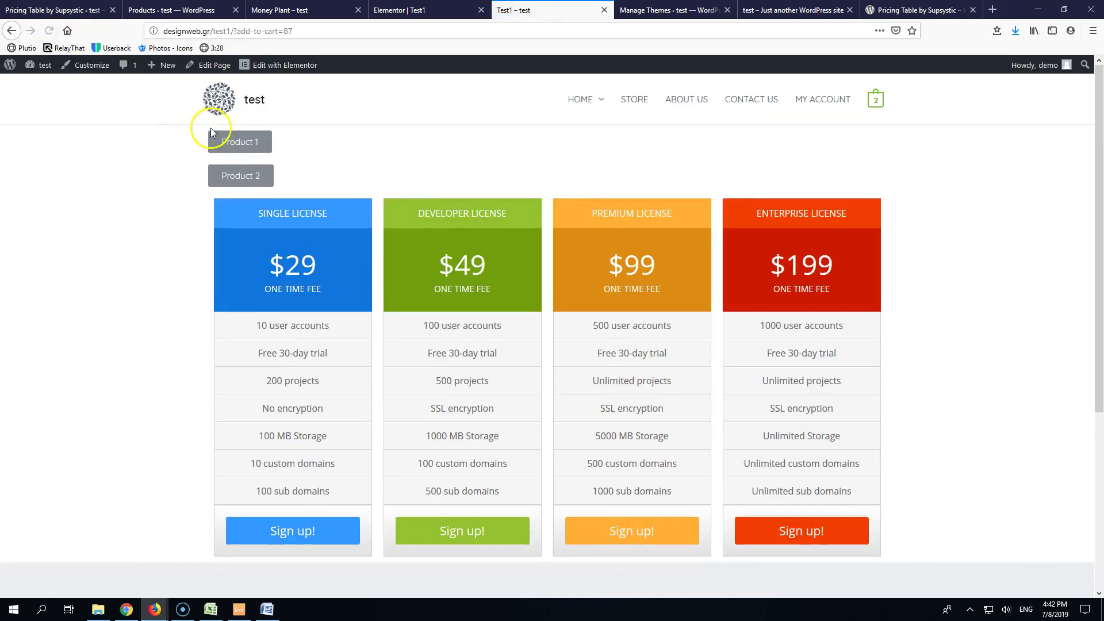
left_click(243, 143)
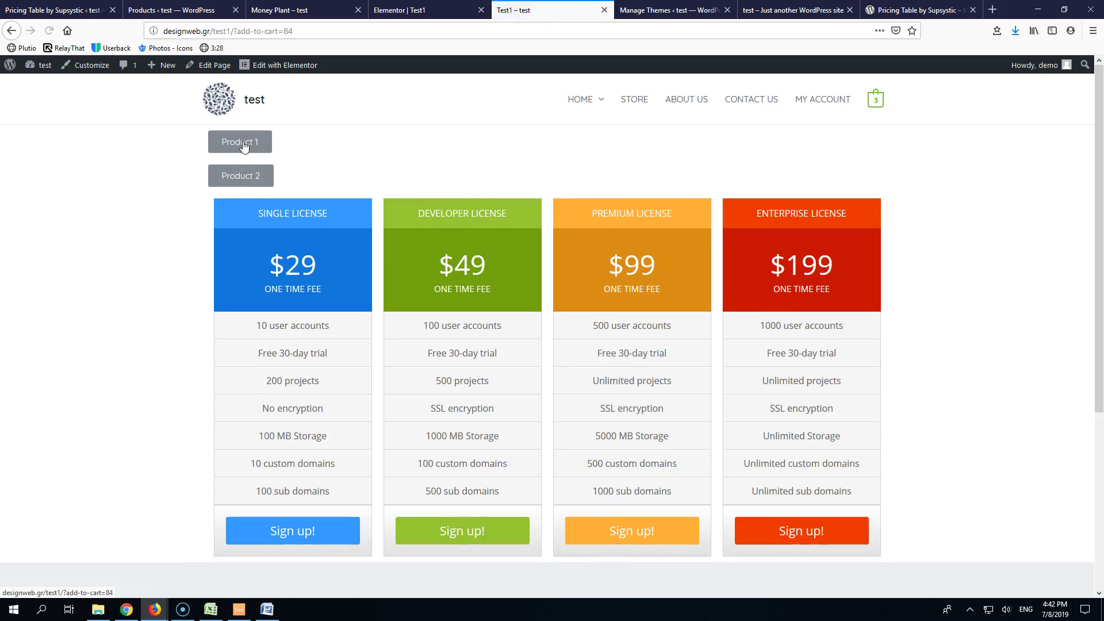
left_click(241, 176)
Remove Money Plant, Green Soil Lotus and Cleistocactus from the cart on the Test1 page.
mouse_move(875, 103)
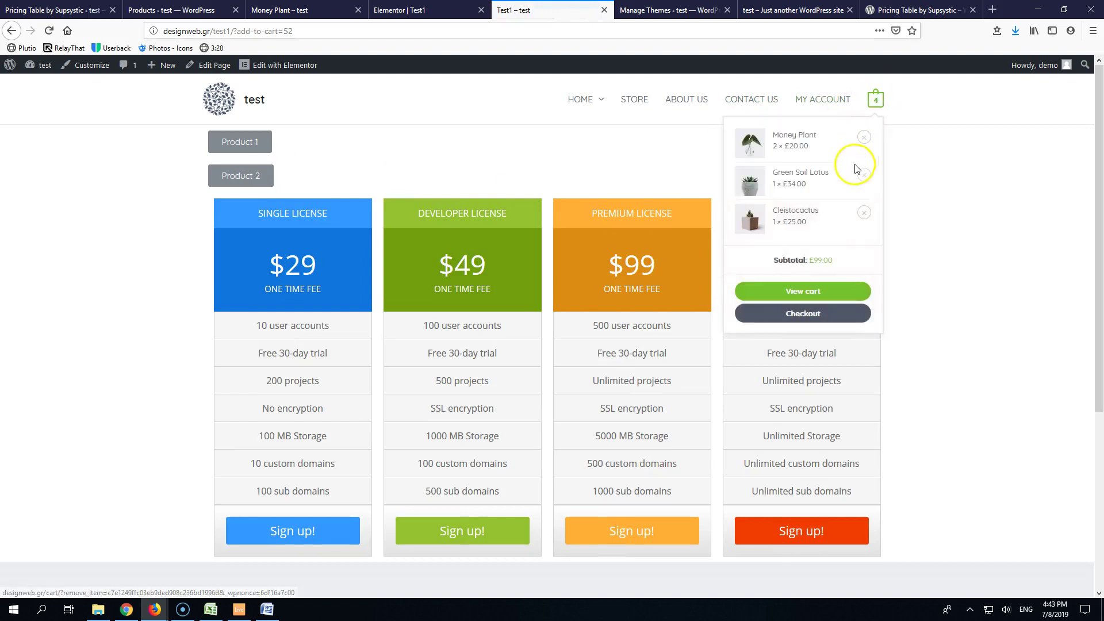
left_click(864, 137)
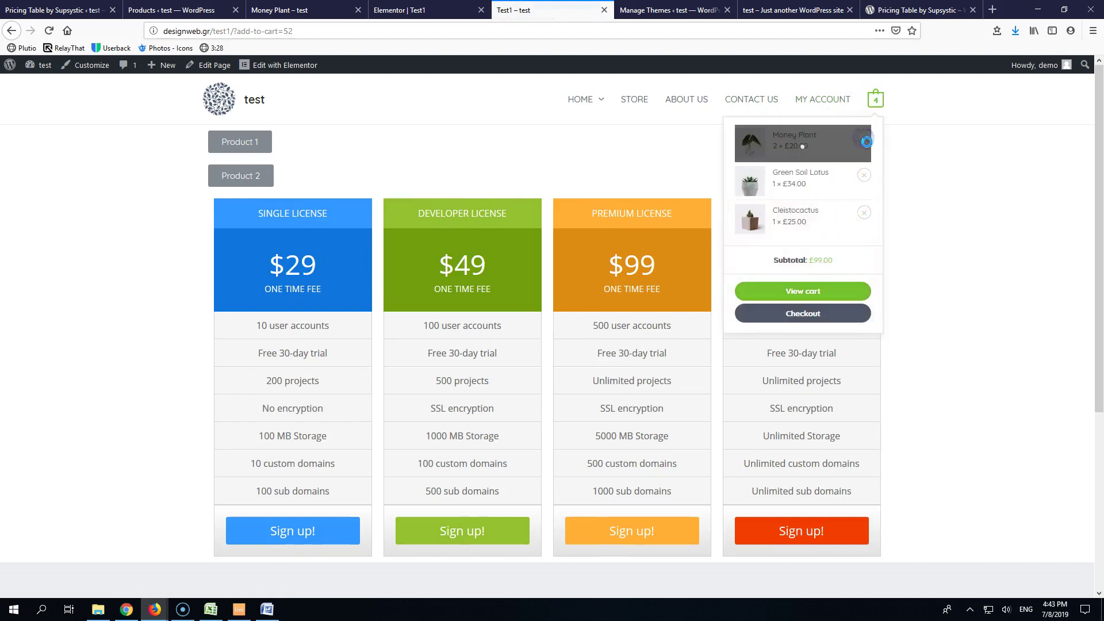
left_click(864, 138)
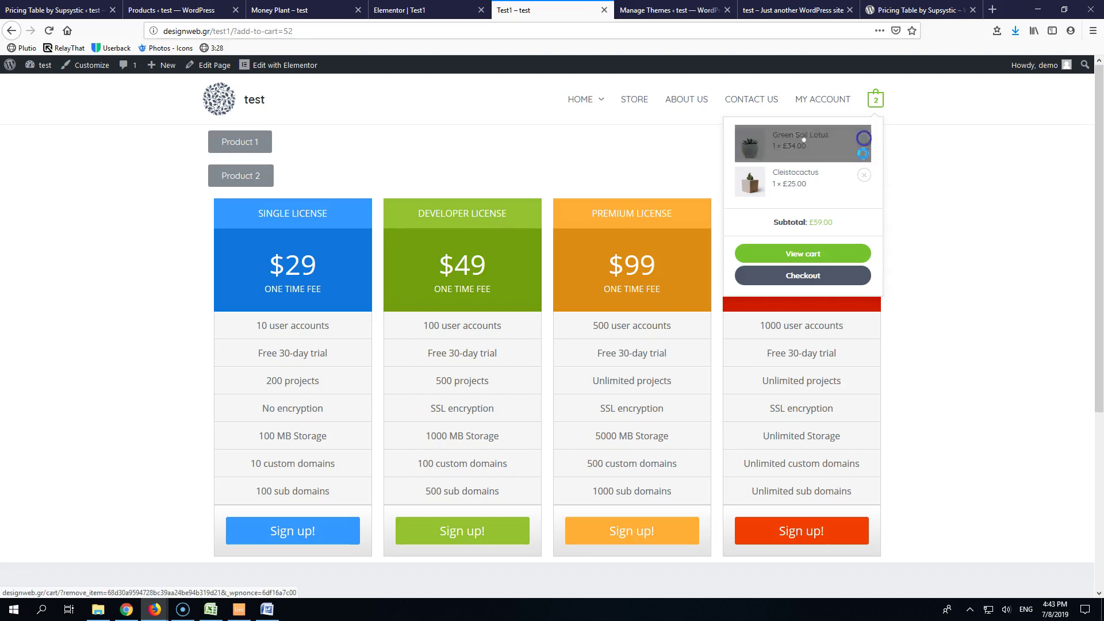
left_click(862, 138)
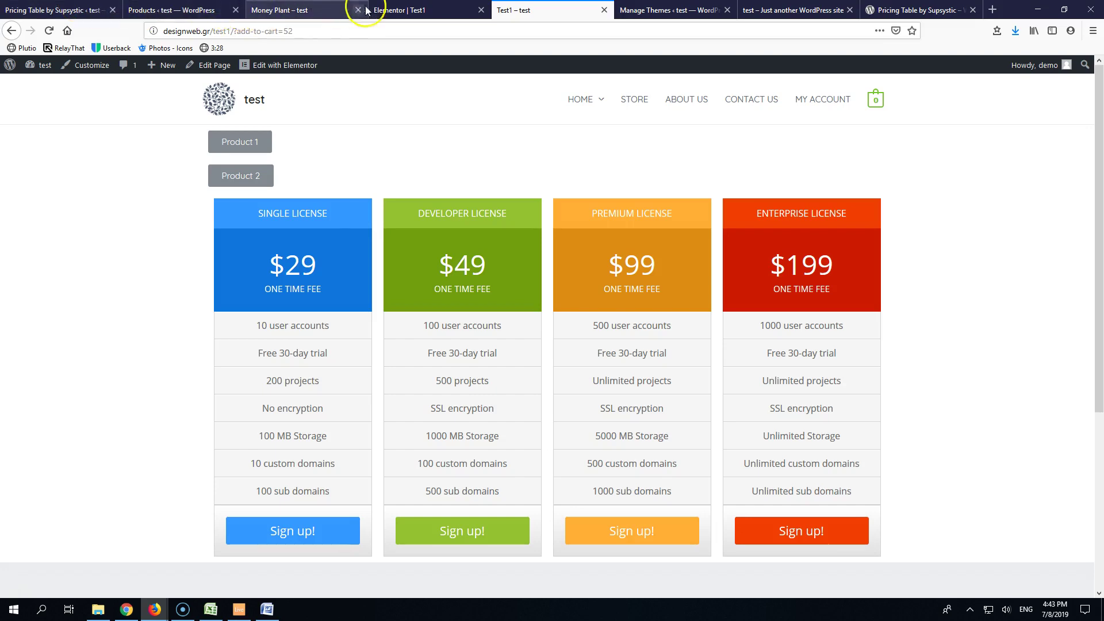
In the Elementor editor, replace test1 with cart in the Product 2 button's link and update the page.
left_click(402, 10)
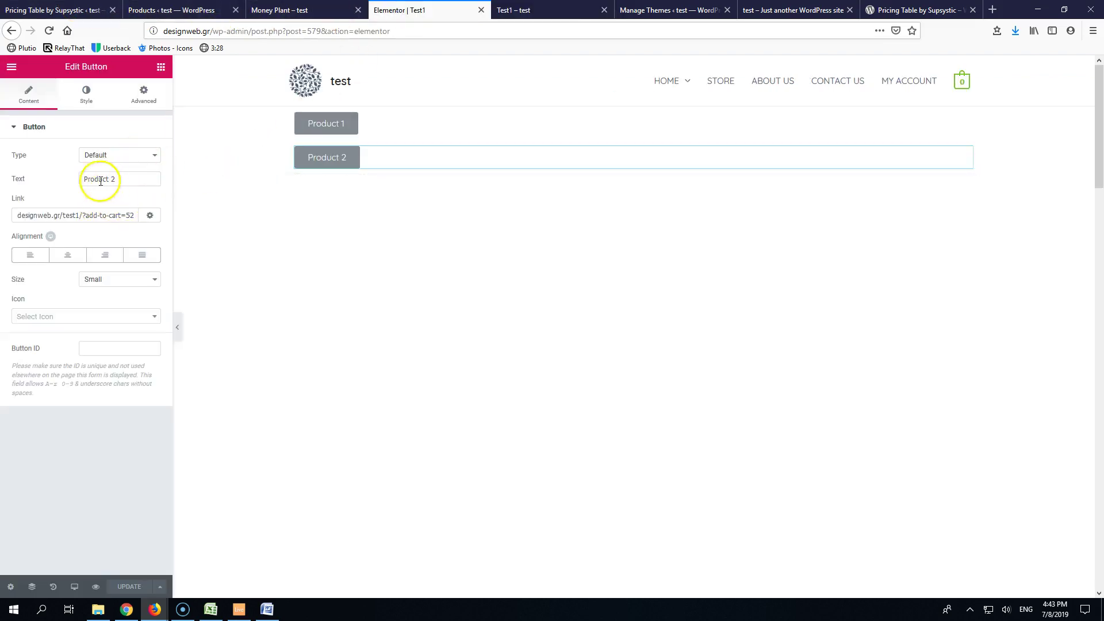
left_click(63, 216)
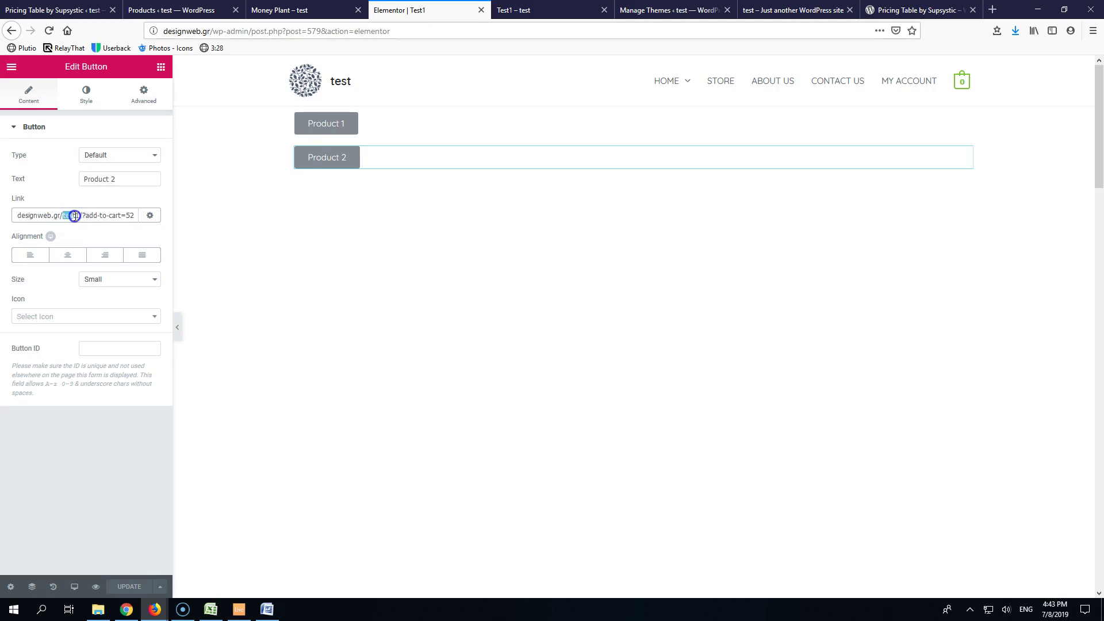
type("cart")
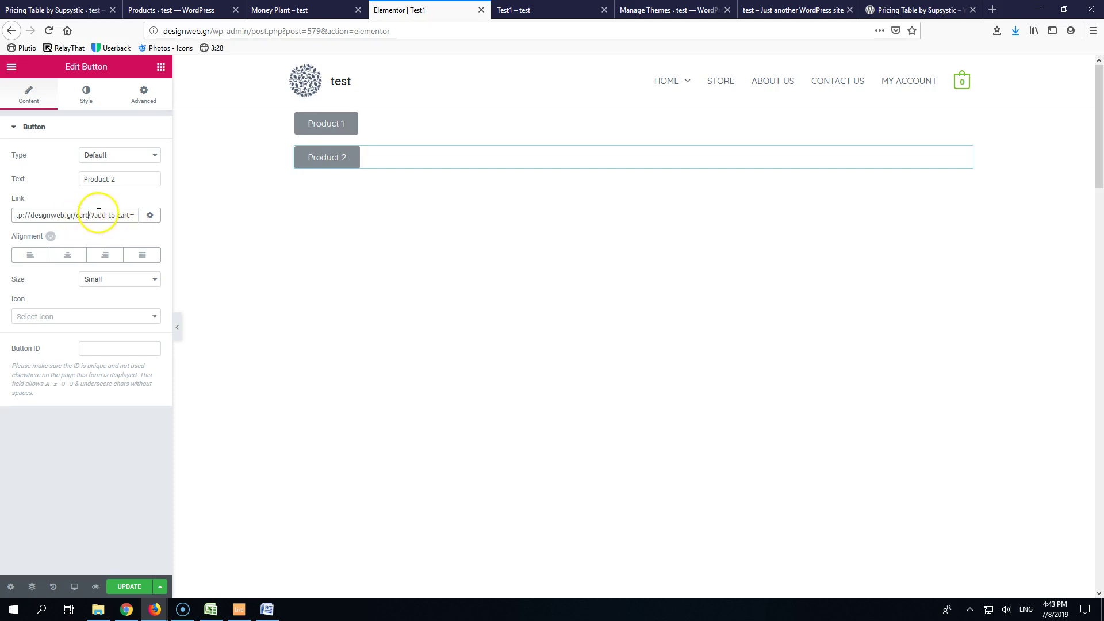
left_click(134, 583)
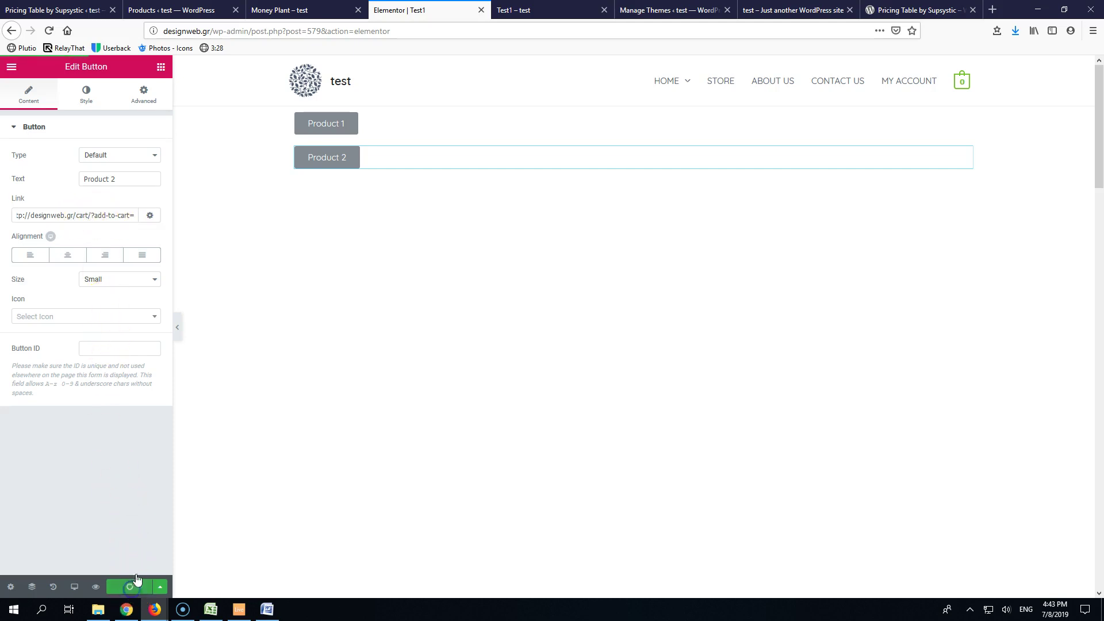
Open the WordPress Pages list in a new tab and examine the Cart and Checkout pages.
left_click(165, 12)
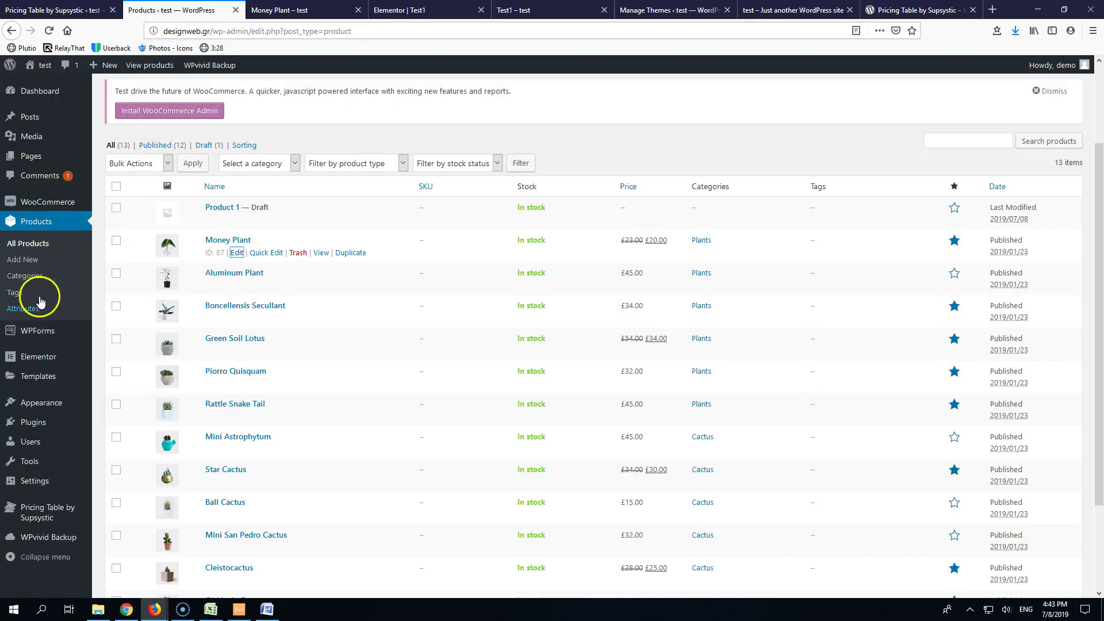
mouse_move(45, 206)
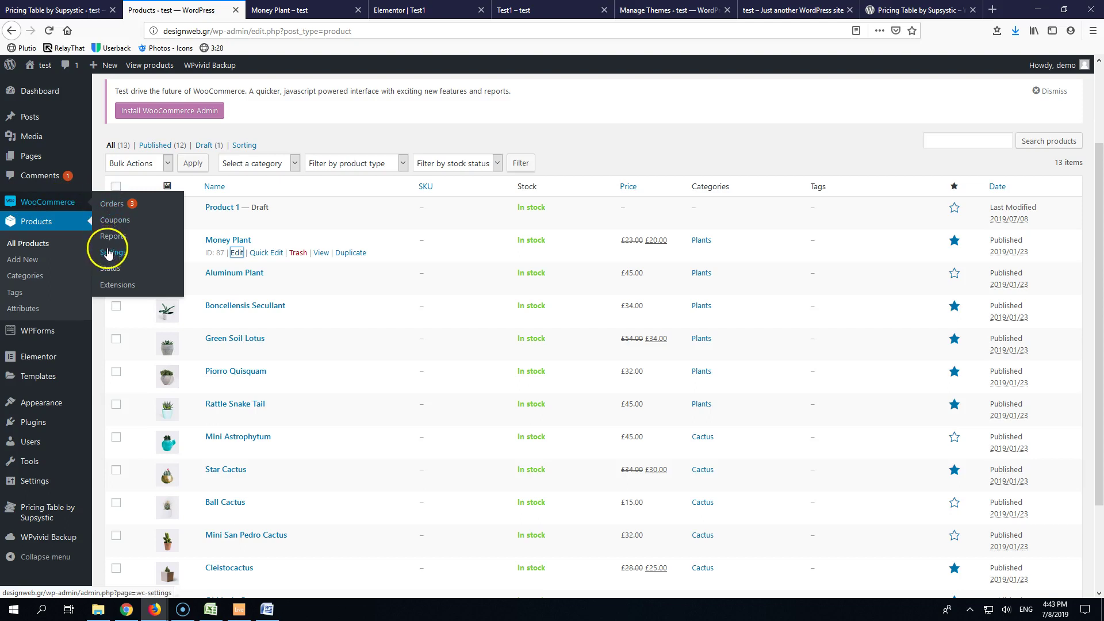
mouse_move(47, 164)
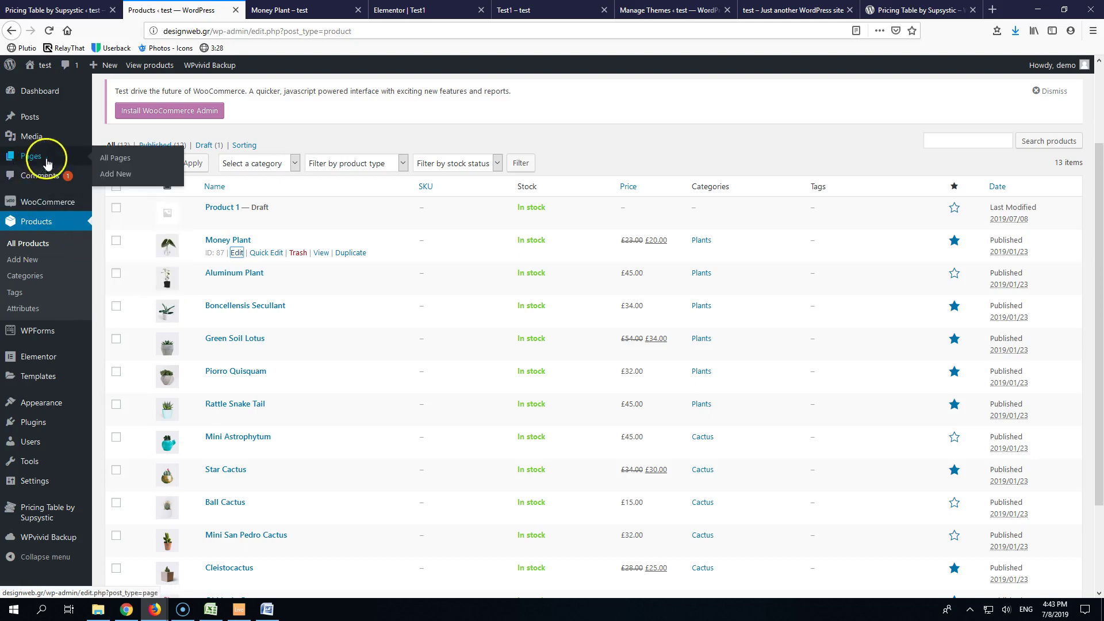
middle_click(117, 158)
left_click(270, 10)
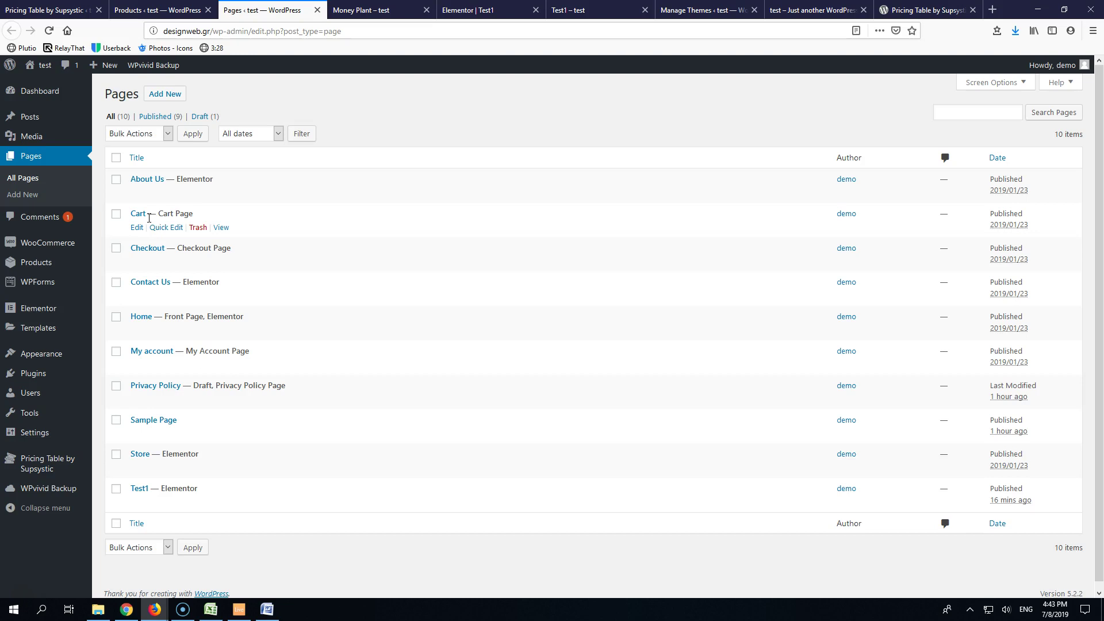
left_click(189, 10)
left_click(272, 7)
left_click(361, 10)
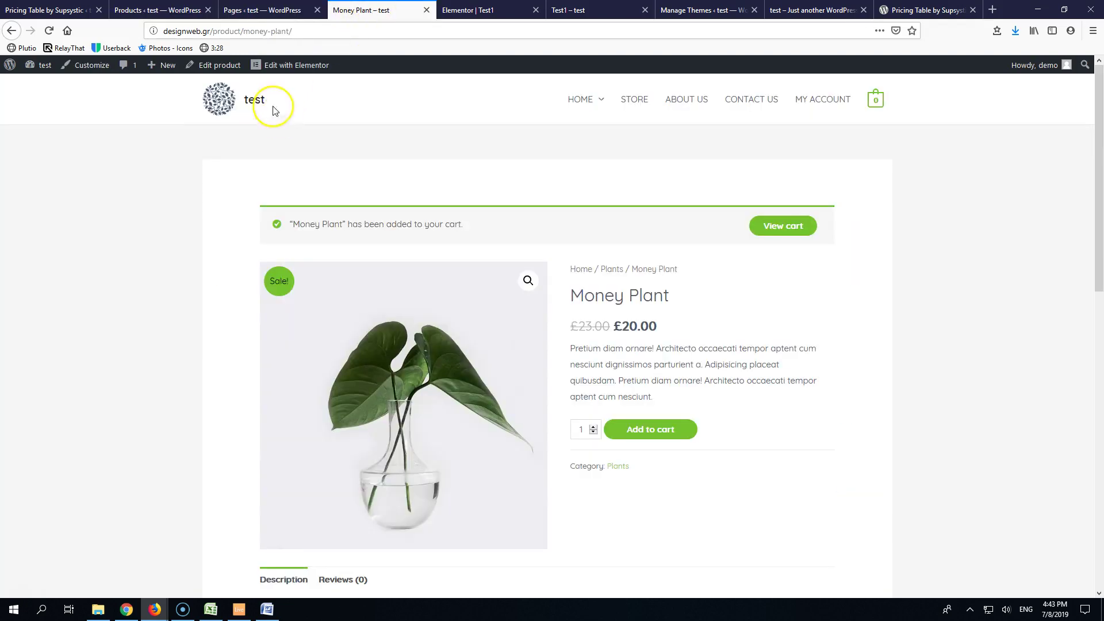
In the Elementor editor, replace test1 with checkout in the Product 1 button's link and update the page.
left_click(462, 10)
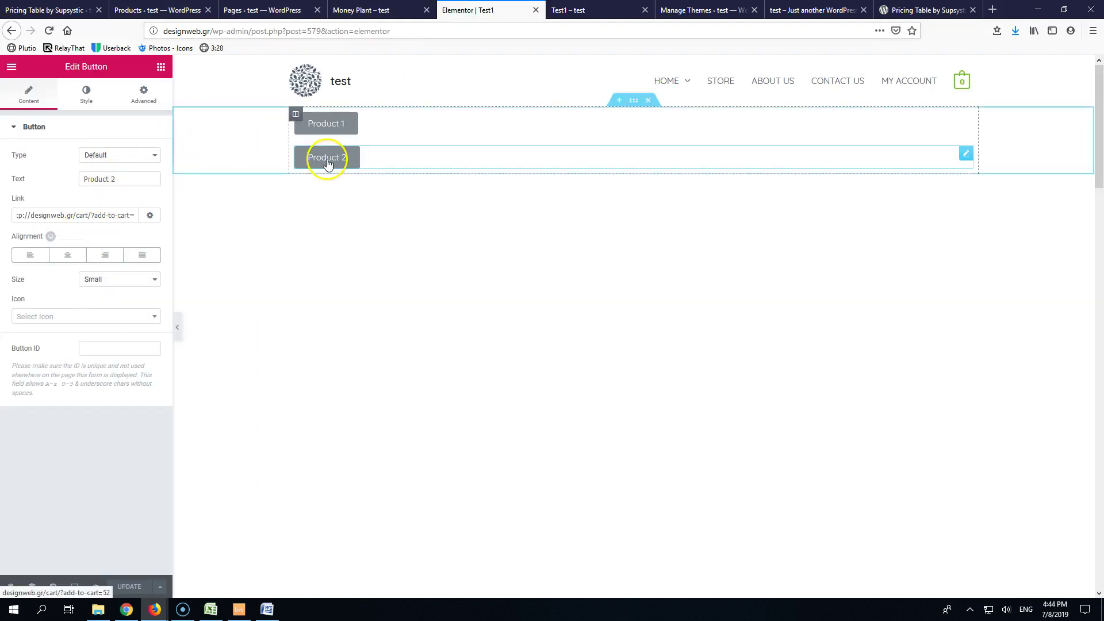
left_click(323, 124)
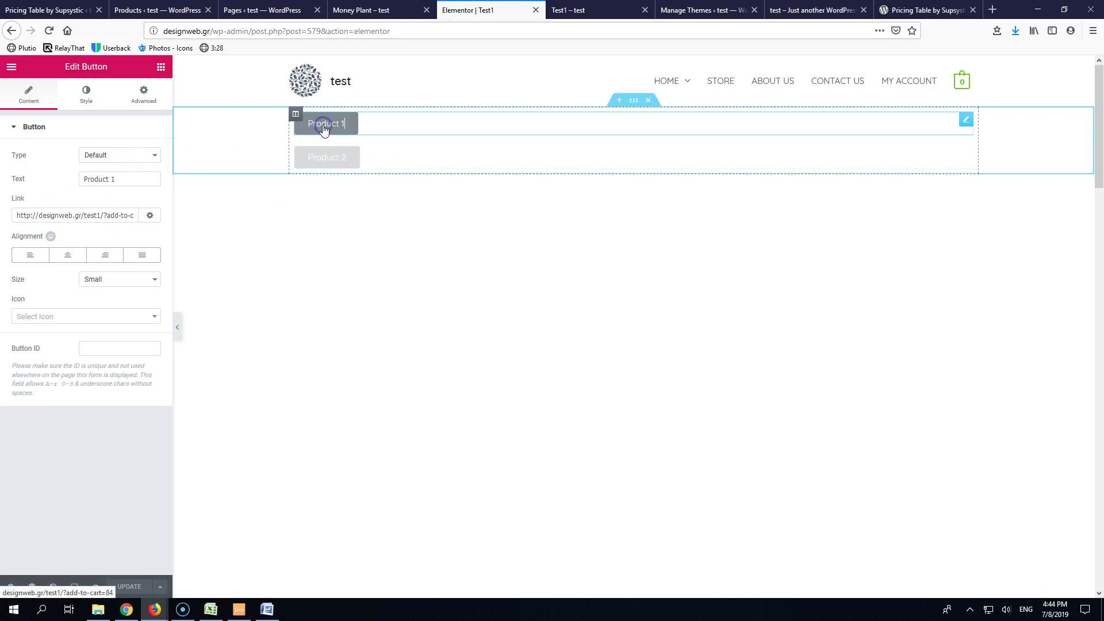
double_click(99, 215)
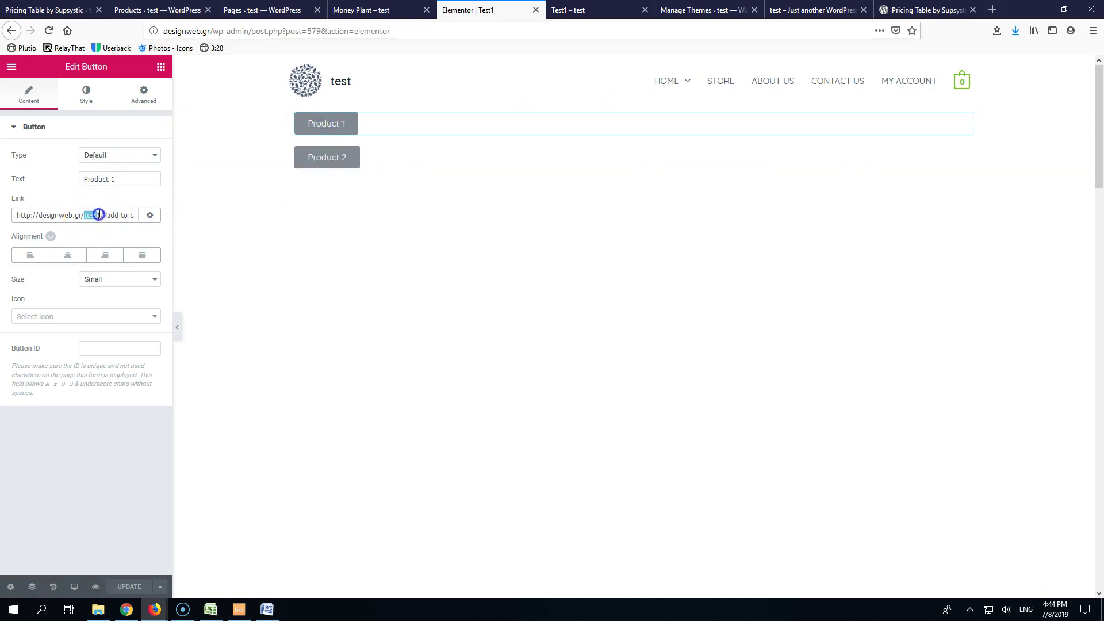
type("checkou")
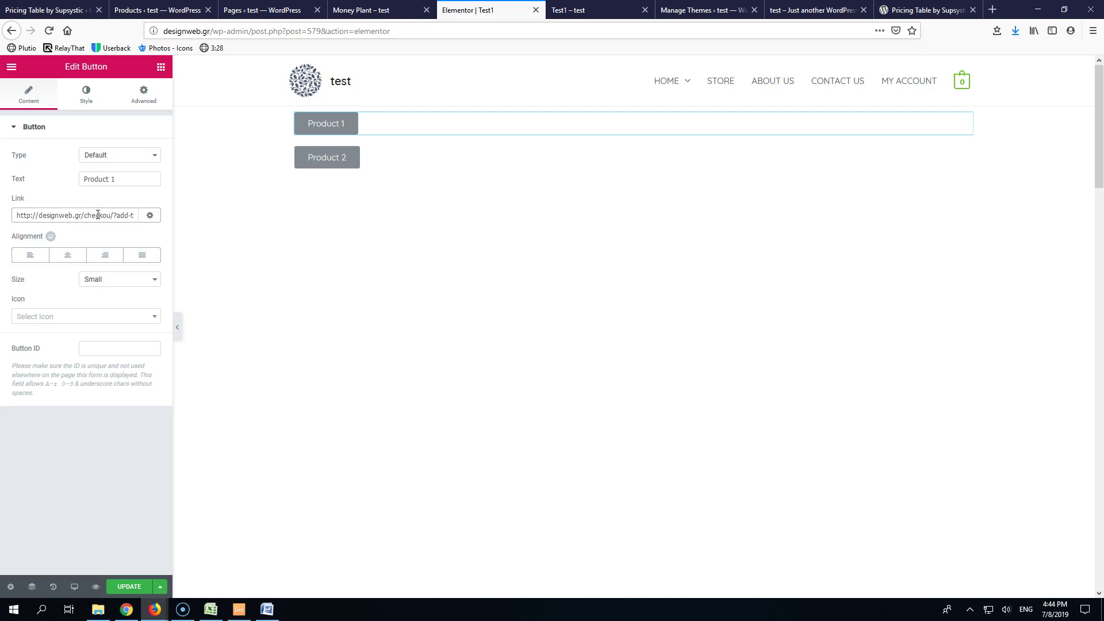
left_click(129, 588)
Reload the live Test1 page without the add-to-cart parameter in its address and remove the remaining product from the cart.
left_click(358, 8)
left_click(582, 10)
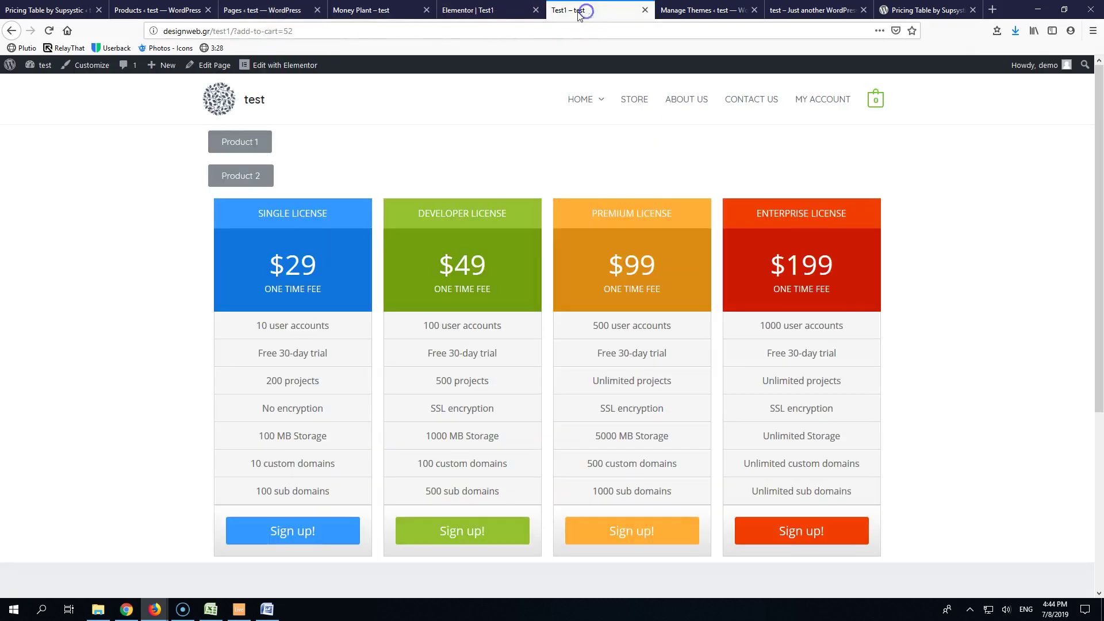
left_click(49, 31)
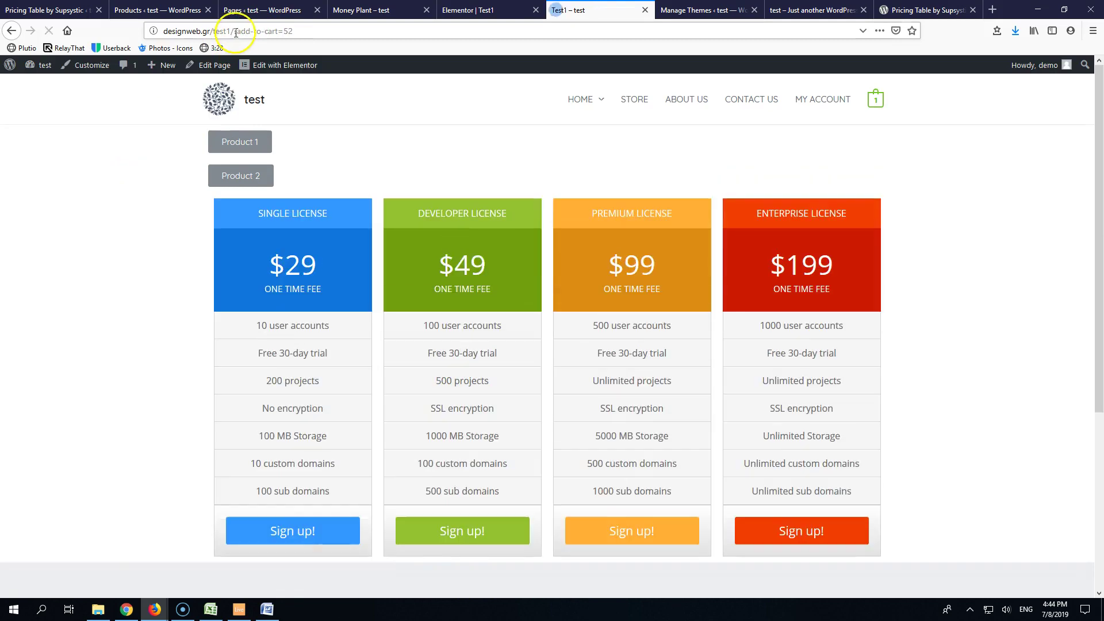
left_click_drag(235, 31, 303, 31)
key("BackSpace")
key("Return")
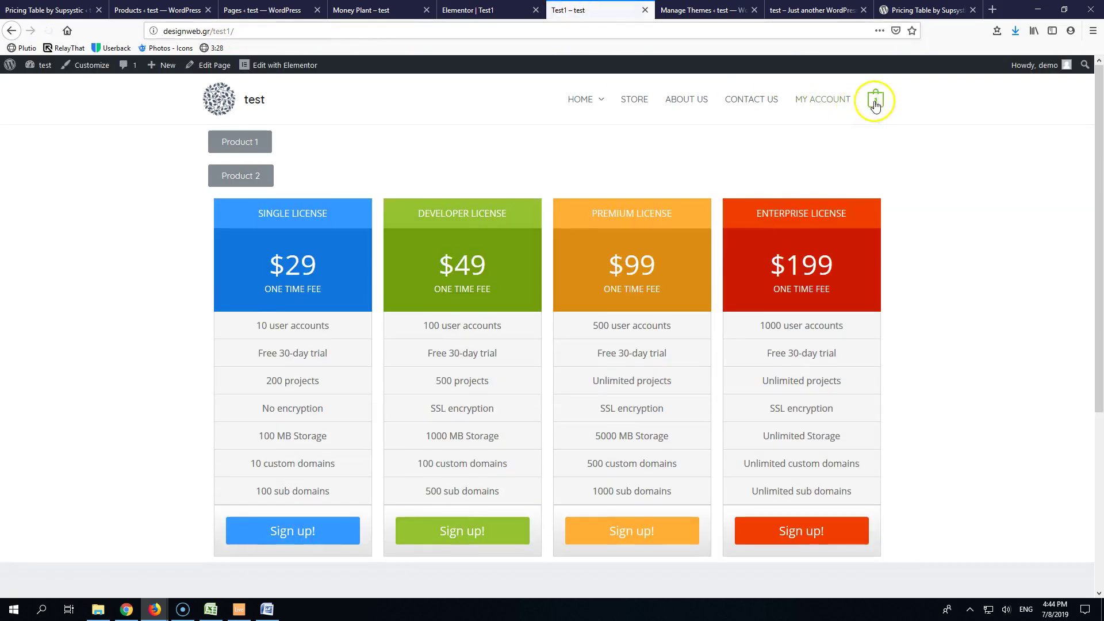
mouse_move(875, 103)
left_click(863, 137)
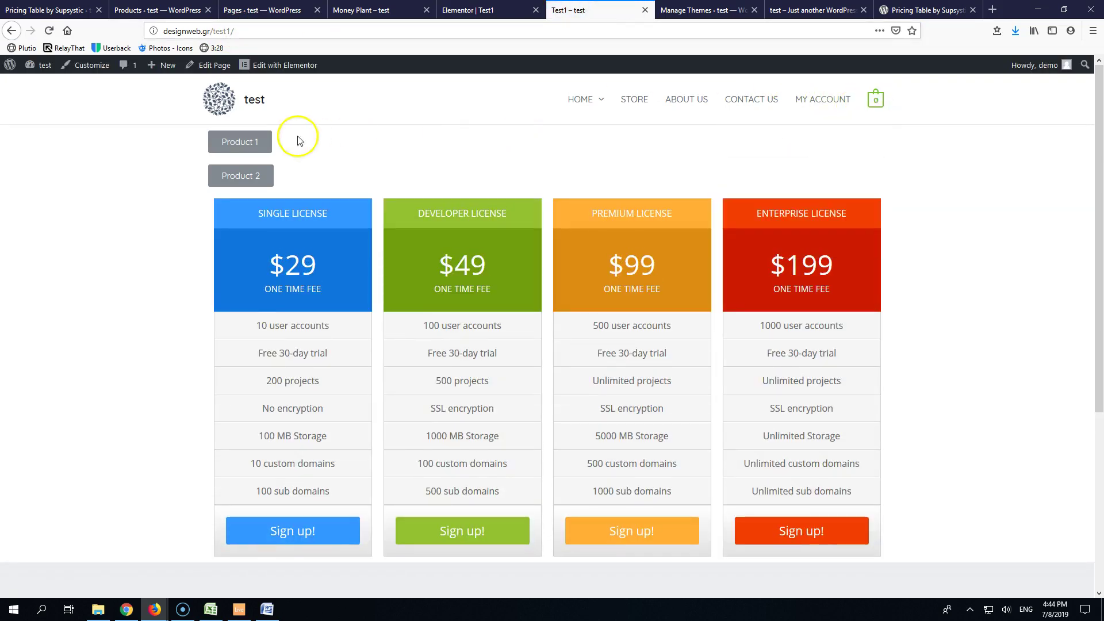
Select the Test1 page's address, test the Product 1 button, and look over the checkout page's billing and order details.
double_click(212, 31)
left_click(140, 31)
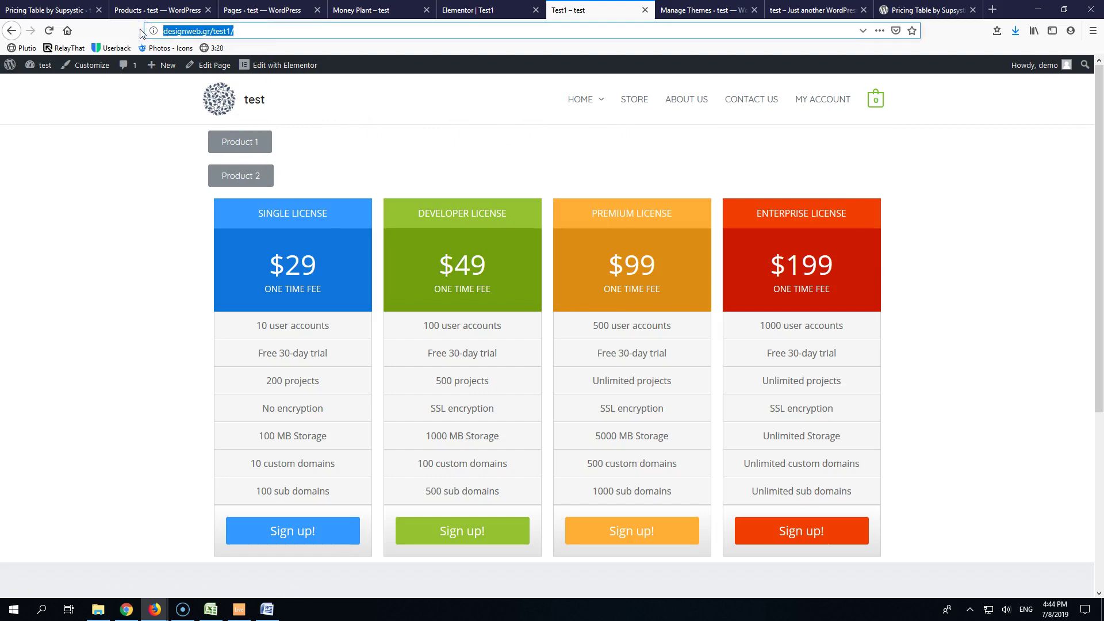
left_click(244, 149)
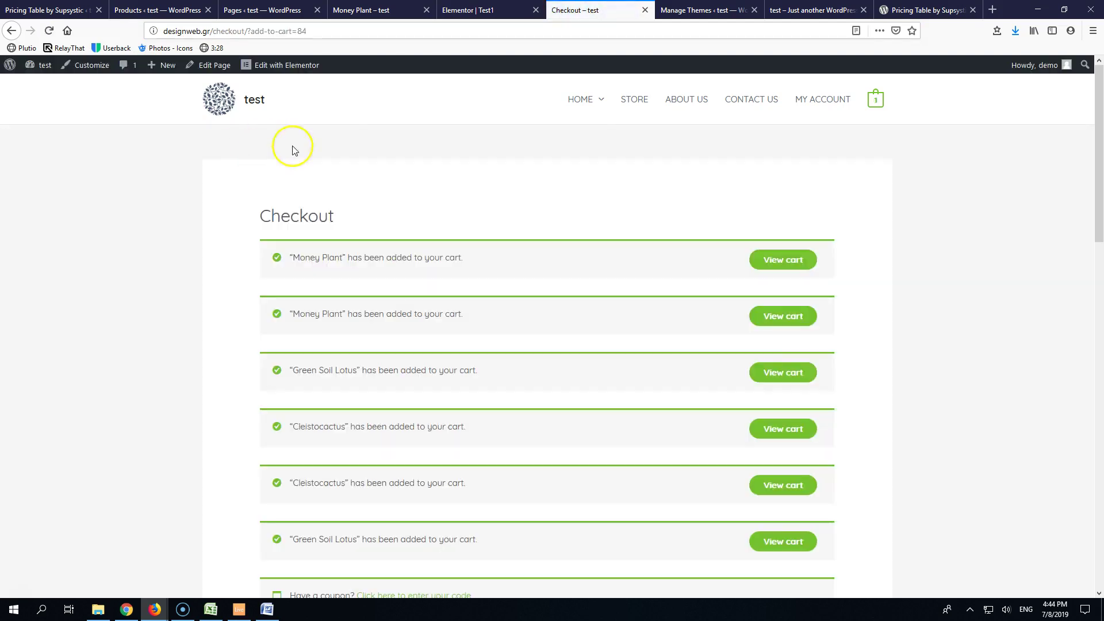
scroll(374, 230, "down", 7)
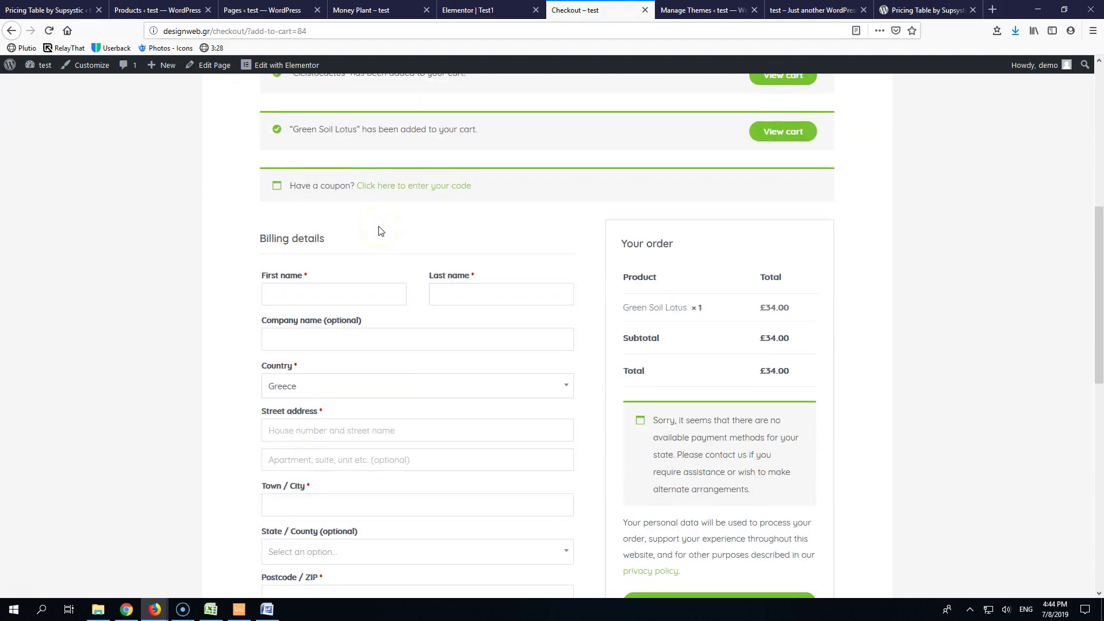
scroll(379, 230, "up", 7)
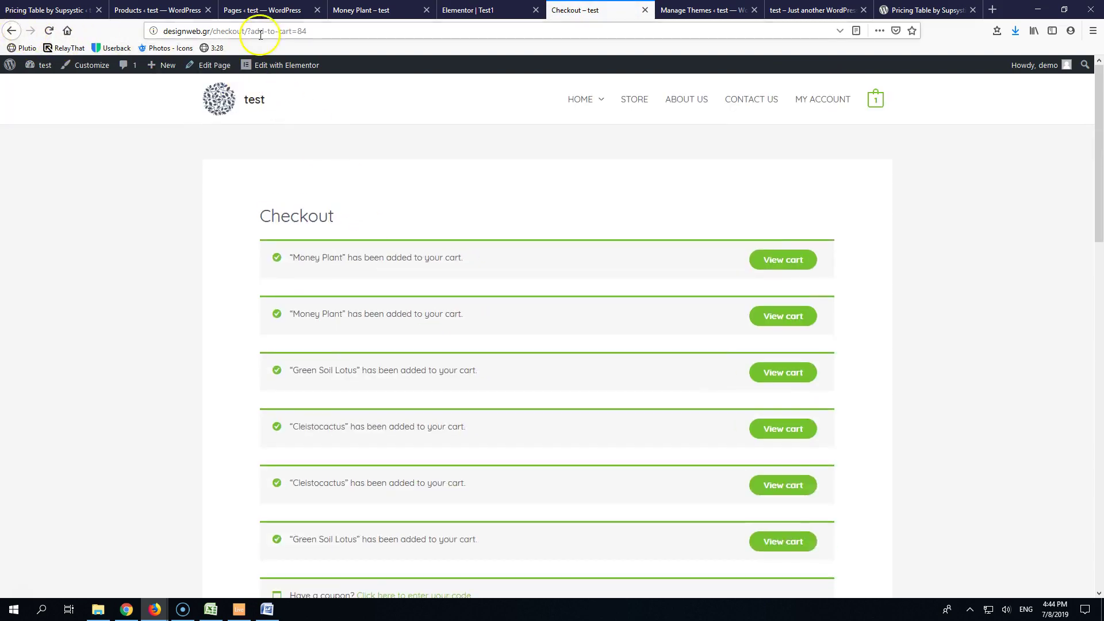
Return to designweb.gr/test1/ and remove Green Soil Lotus from the cart.
left_click(310, 31)
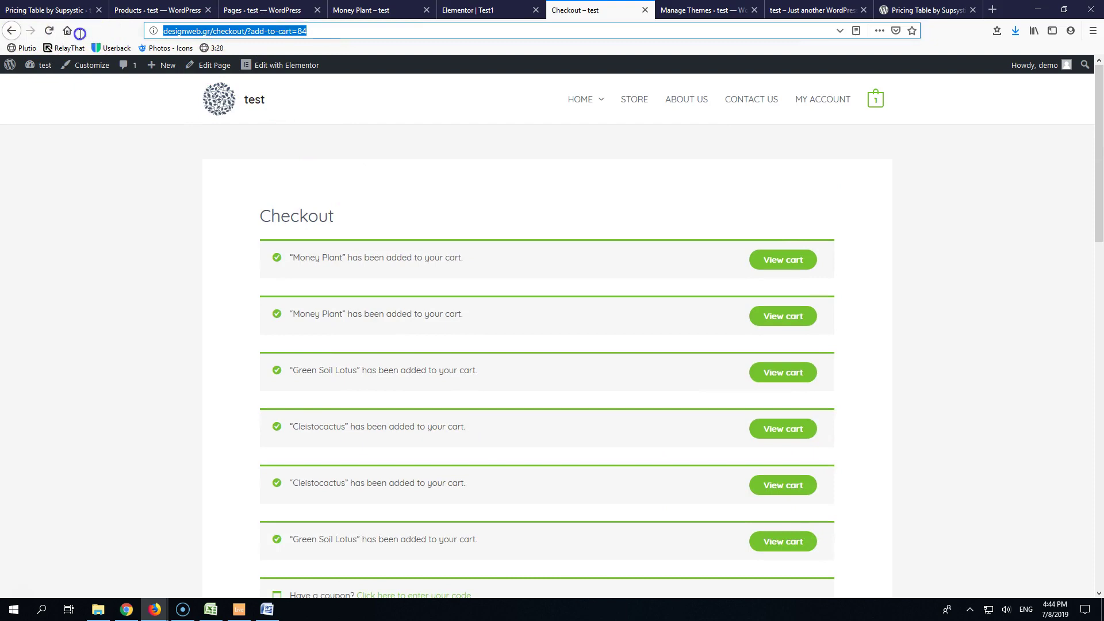
type("designweb.gr/test1/")
key("Return")
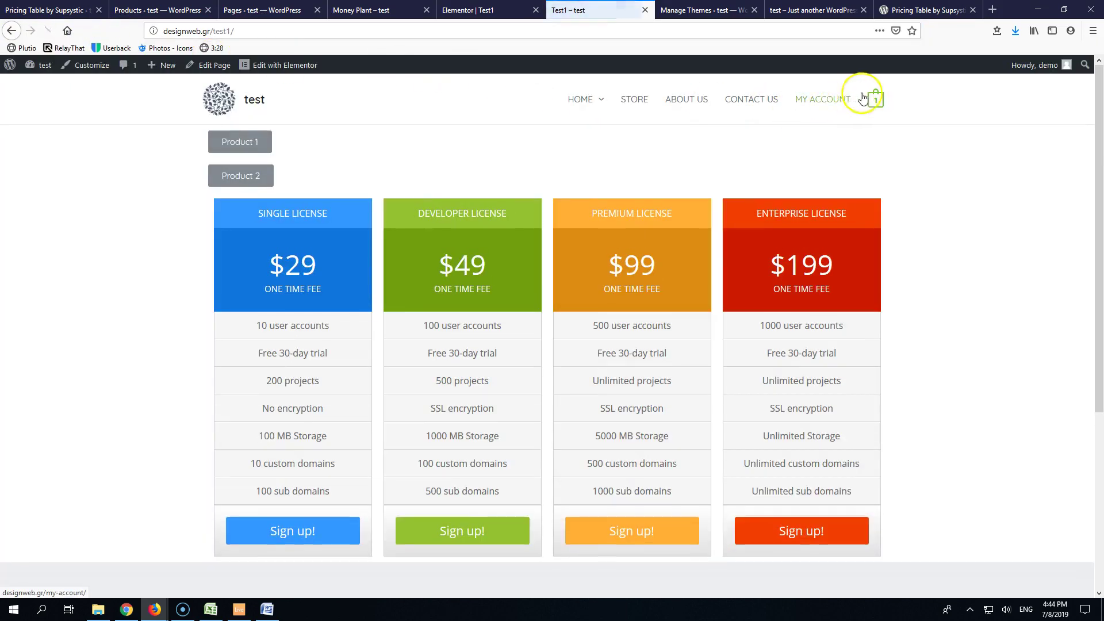
mouse_move(876, 99)
left_click(863, 139)
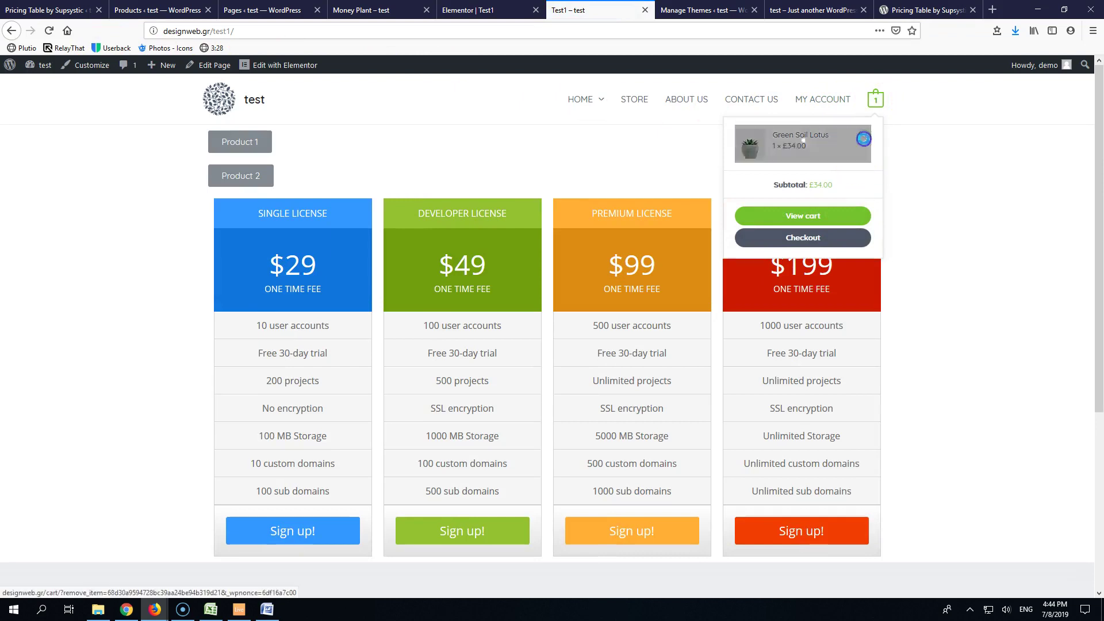
Test the Product 2 button on the Test1 page and view the cart page it opens.
left_click(239, 175)
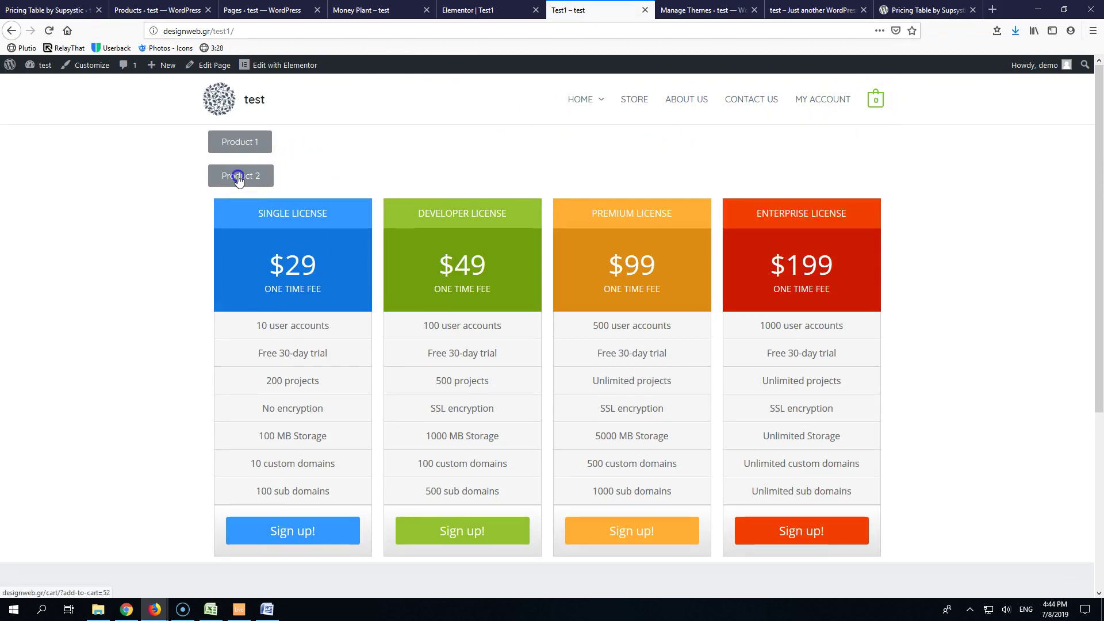
left_click(240, 178)
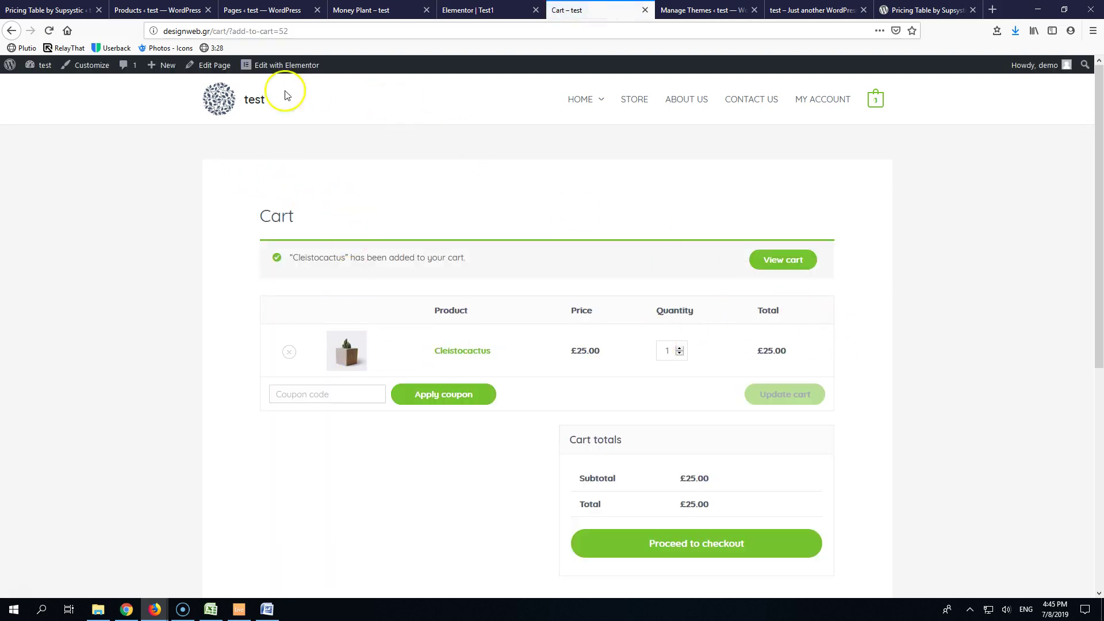
Open the WooCommerce product settings from the site admin and find the add to cart behaviour options.
left_click(64, 11)
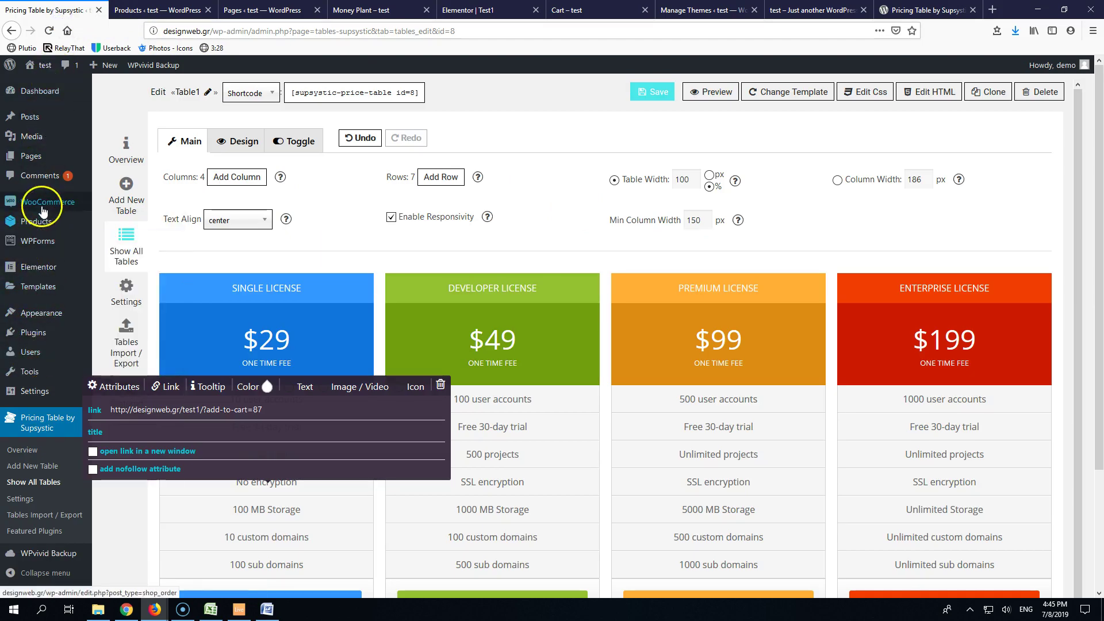
mouse_move(47, 208)
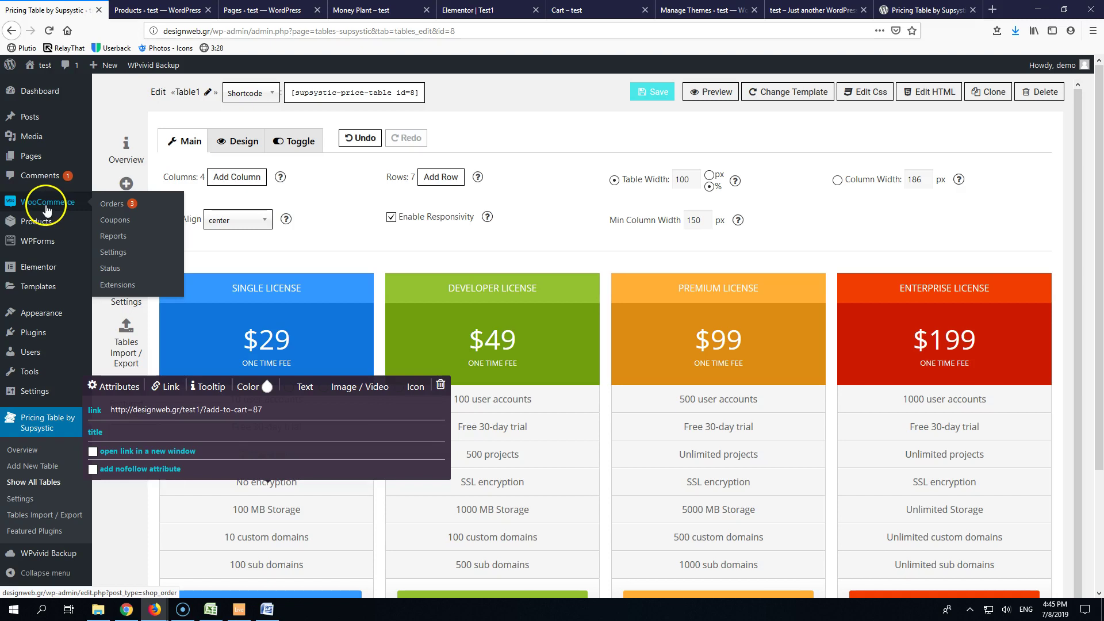
left_click(119, 253)
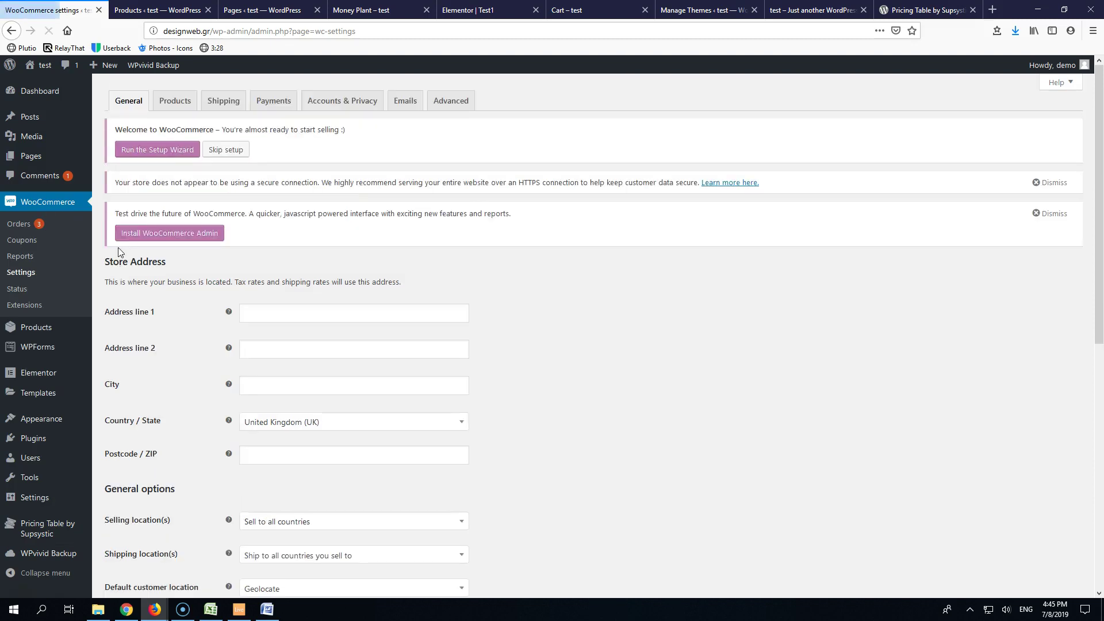
left_click(175, 106)
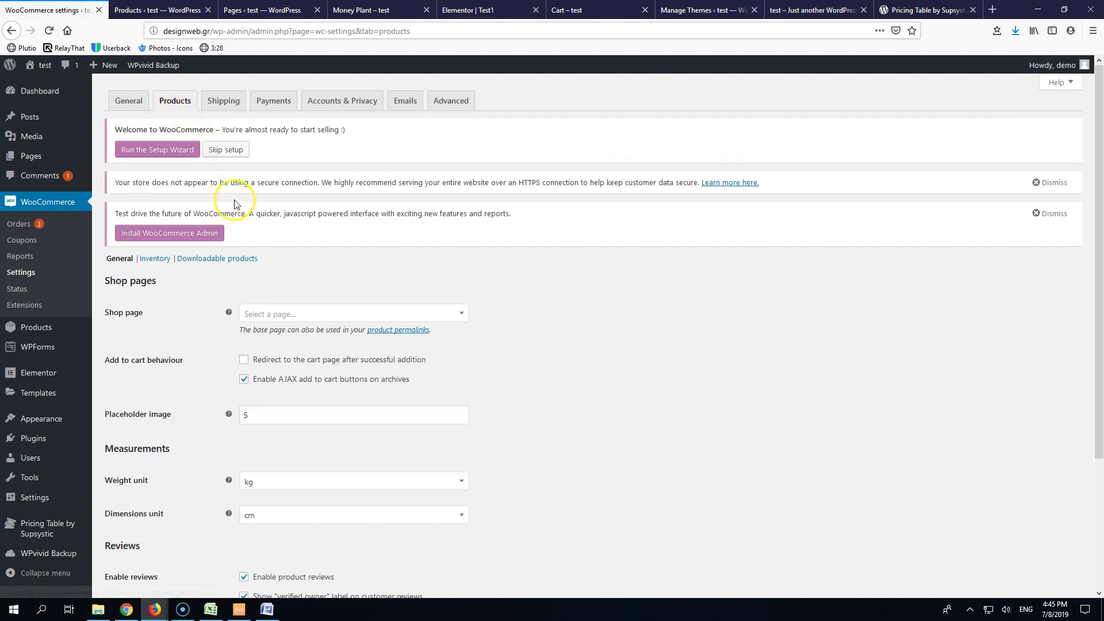
scroll(217, 315, "down", 3)
scroll(216, 315, "up", 2)
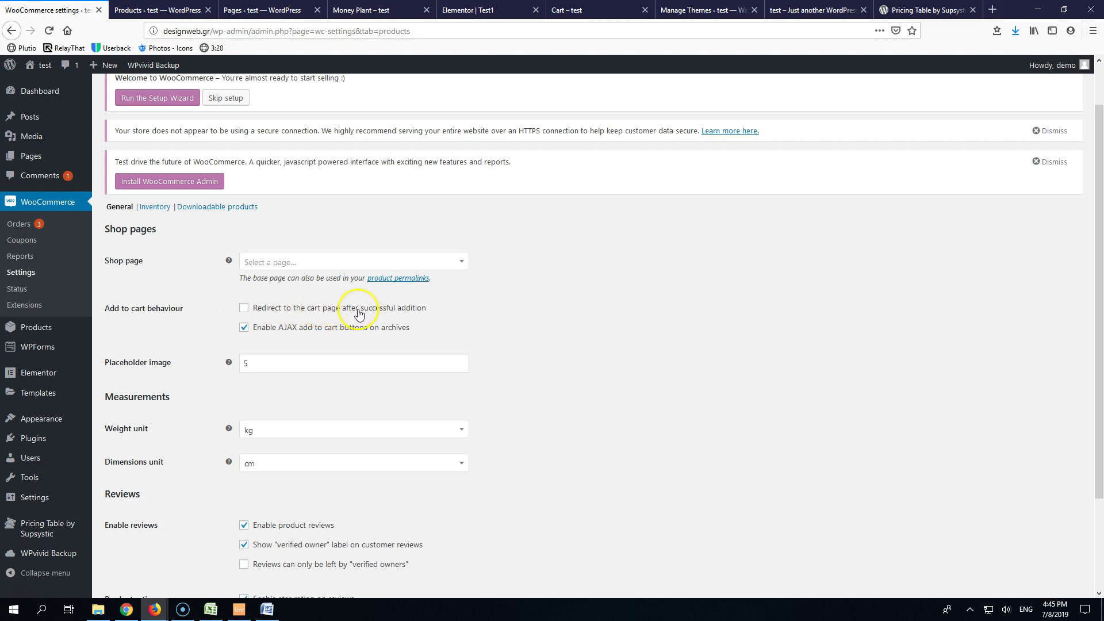
Switch the redirect to the cart page after successful addition on and back off, and save the WooCommerce product settings.
left_click(242, 307)
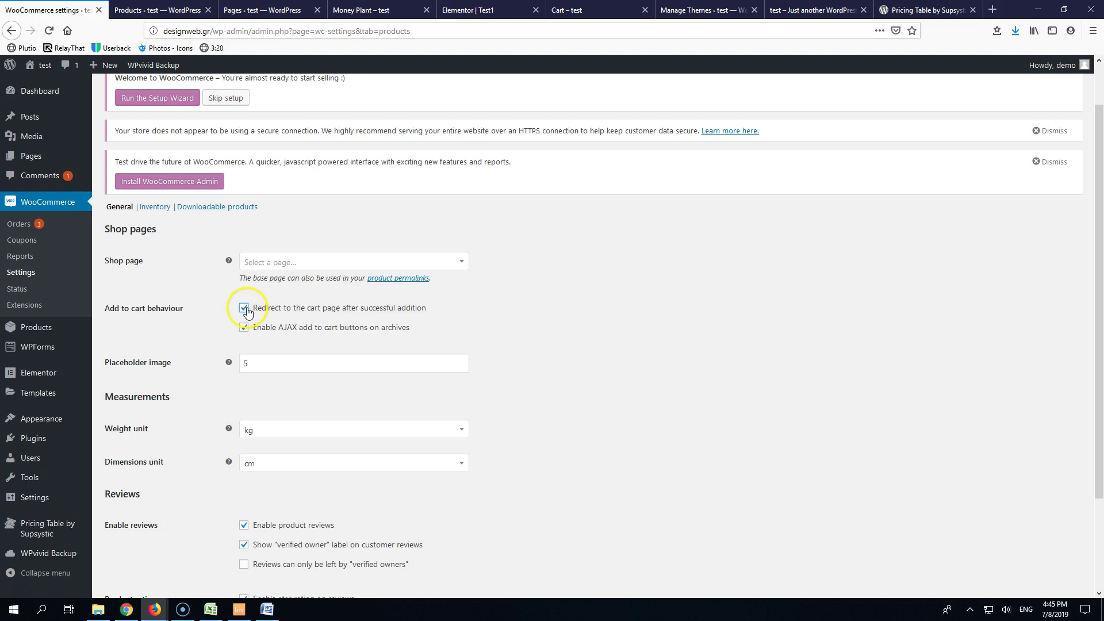
left_click(244, 308)
scroll(283, 350, "down", 4)
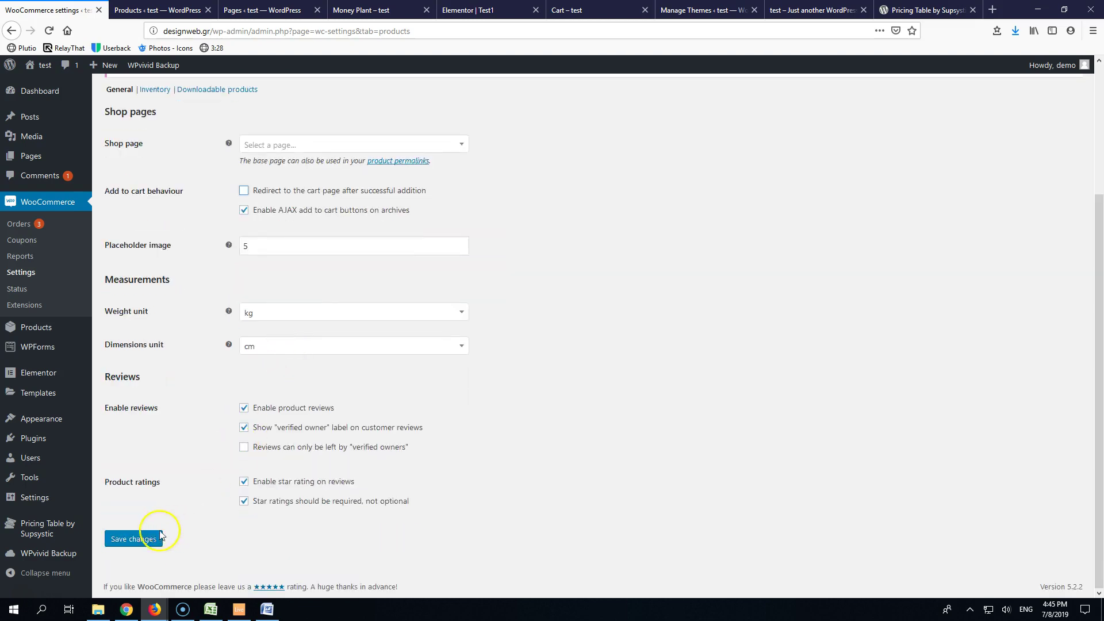
left_click(148, 541)
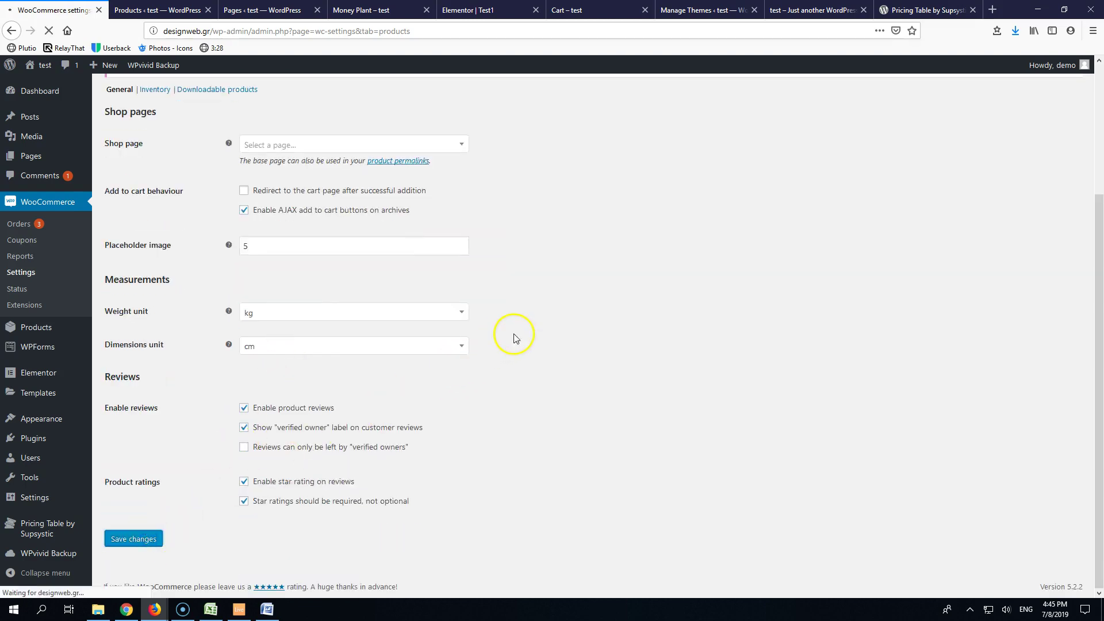